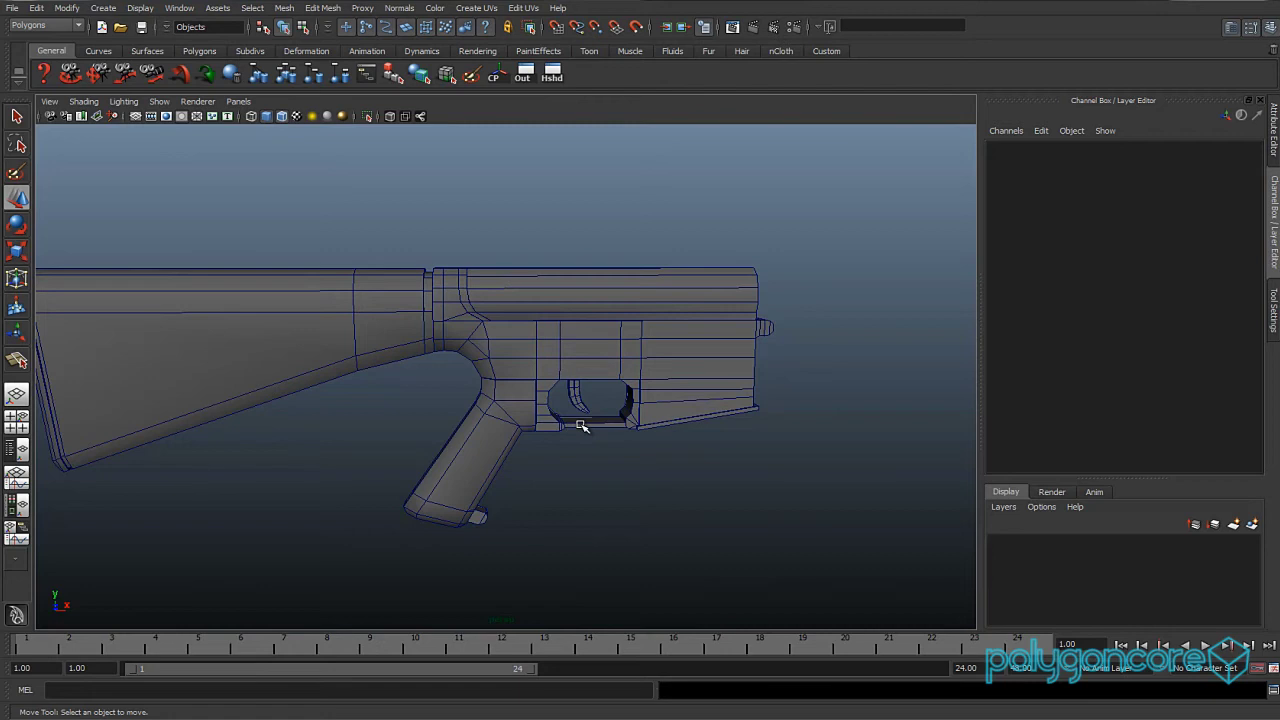
- Move the front-end vertices of the upper receiver forward along X to match the receiver's edge in the reference photo
alt+drag(543, 432, 646, 469)
key(space)
alt+middle_drag(557, 415, 436, 453)
scroll(556, 451, down, 8)
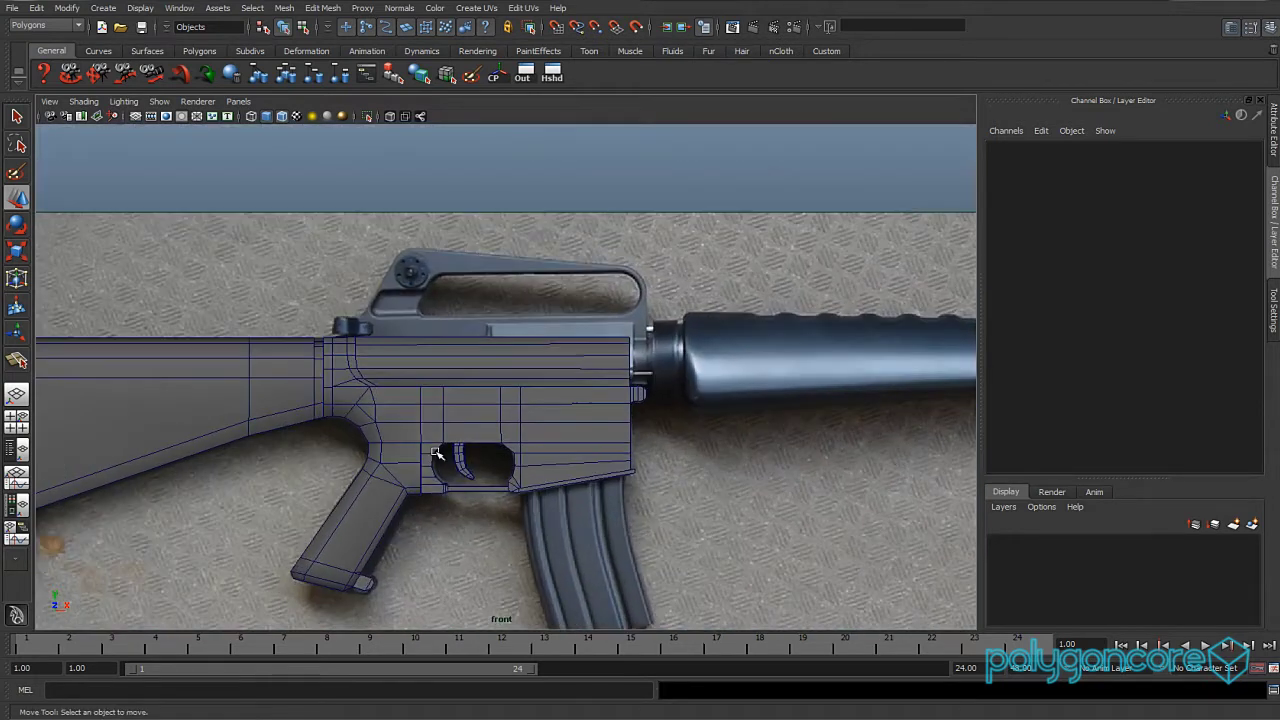
scroll(436, 453, up, 1)
alt+middle_drag(620, 411, 506, 423)
scroll(506, 423, up, 7)
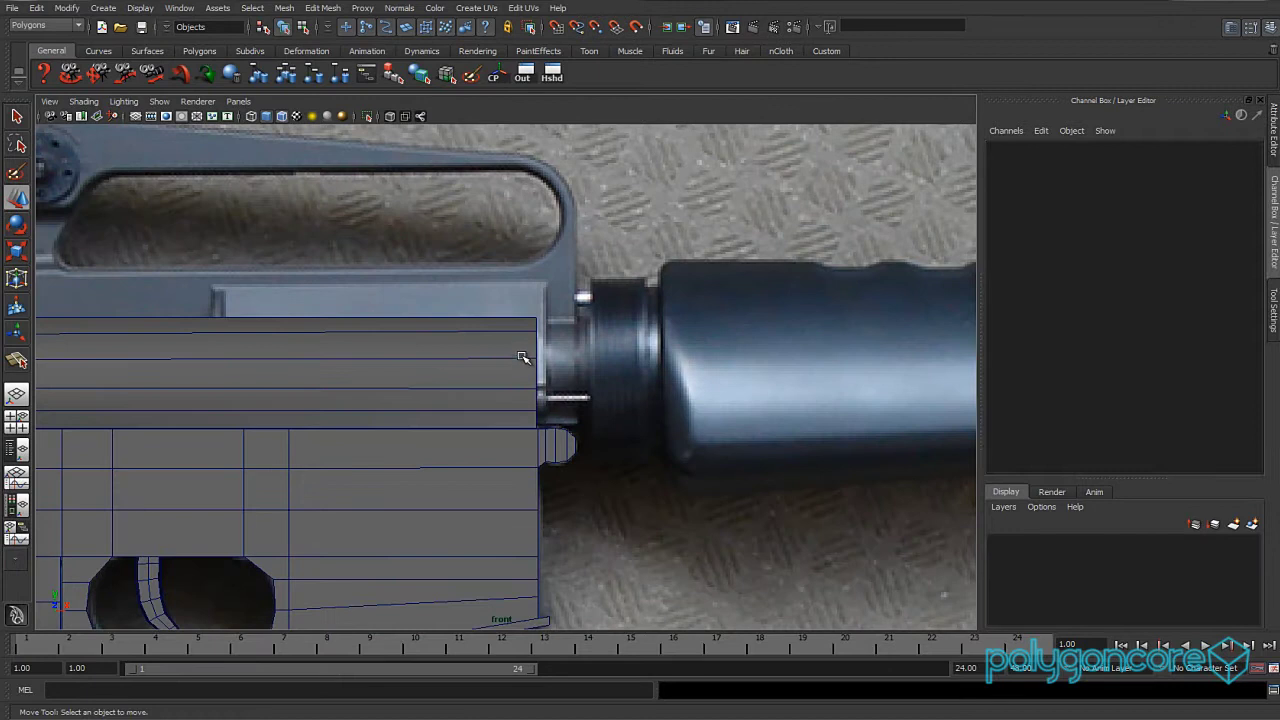
click(521, 357)
right_click(521, 357)
right_drag(521, 357, 470, 356)
drag(576, 306, 518, 464)
scroll(569, 428, up, 3)
drag(597, 371, 654, 369)
- Extrude the narrow strip of faces along the top of the upper receiver, including the small rear face
mouse_move(370, 399)
alt+middle_down()
mouse_move(752, 391)
mouse_move(565, 397)
alt+middle_up()
key(4)
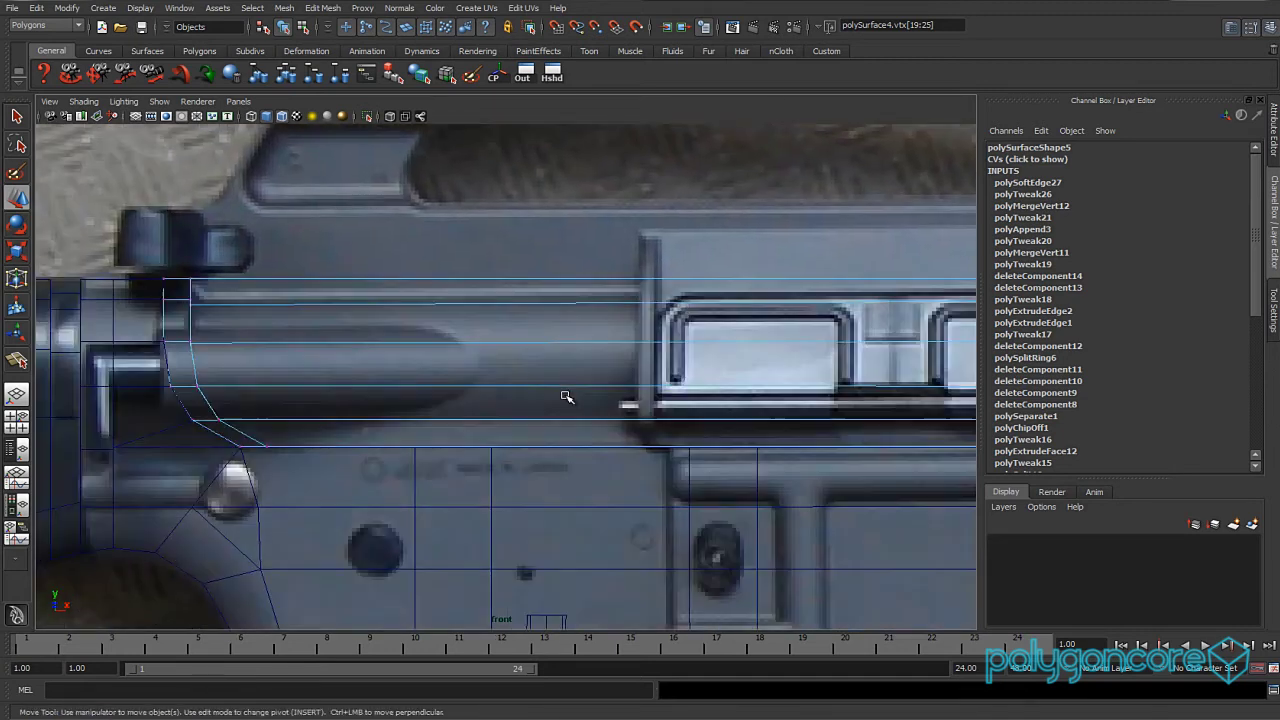
alt+middle_drag(445, 366, 429, 431)
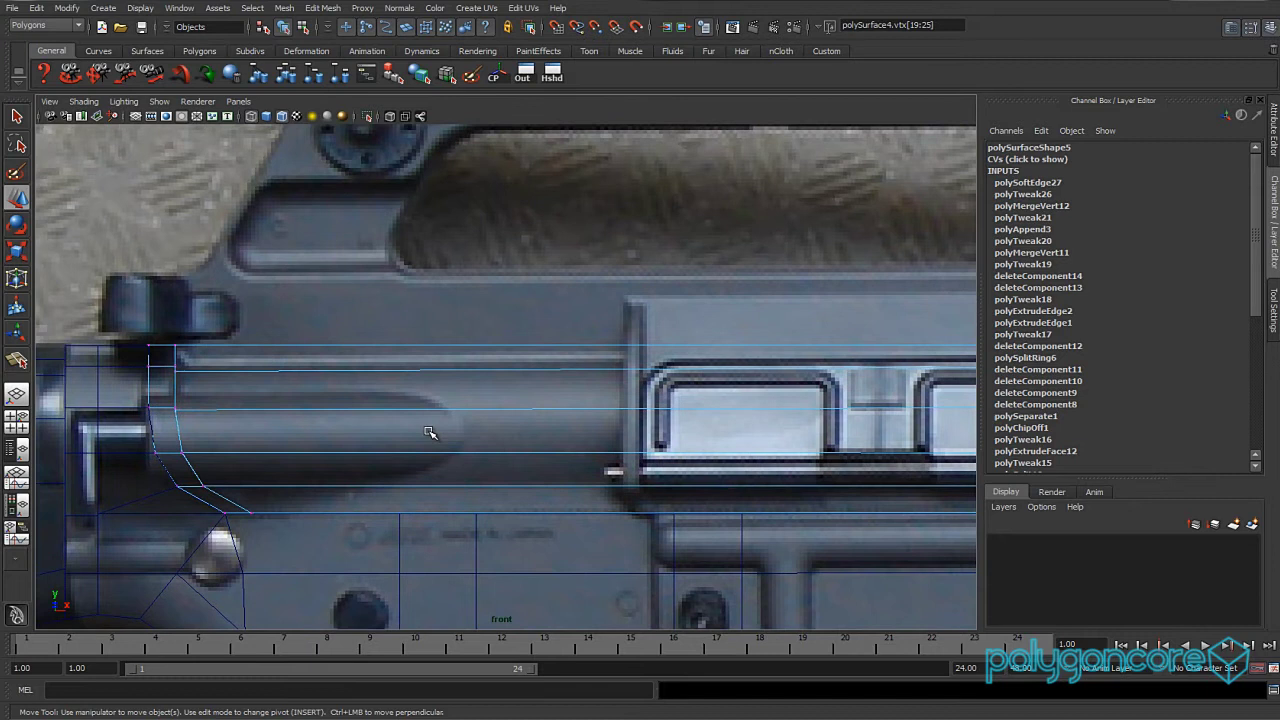
key(space)
drag(429, 431, 425, 386)
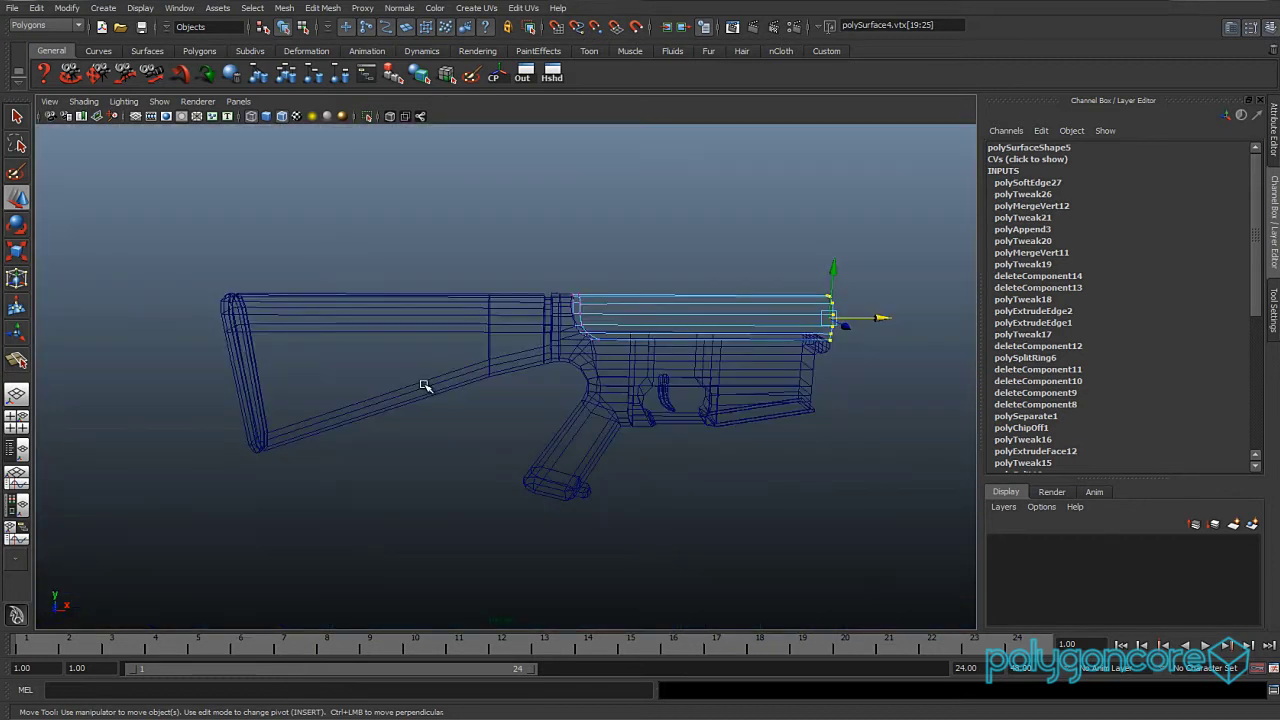
key(5)
alt+right_drag(424, 386, 820, 350)
mouse_move(620, 403)
alt+middle_down()
mouse_move(466, 426)
mouse_move(350, 500)
alt+middle_up()
alt+right_drag(350, 500, 460, 420)
mouse_move(460, 420)
alt+mouse_down()
mouse_move(432, 439)
mouse_move(472, 430)
alt+mouse_up()
right_drag(484, 383, 486, 423)
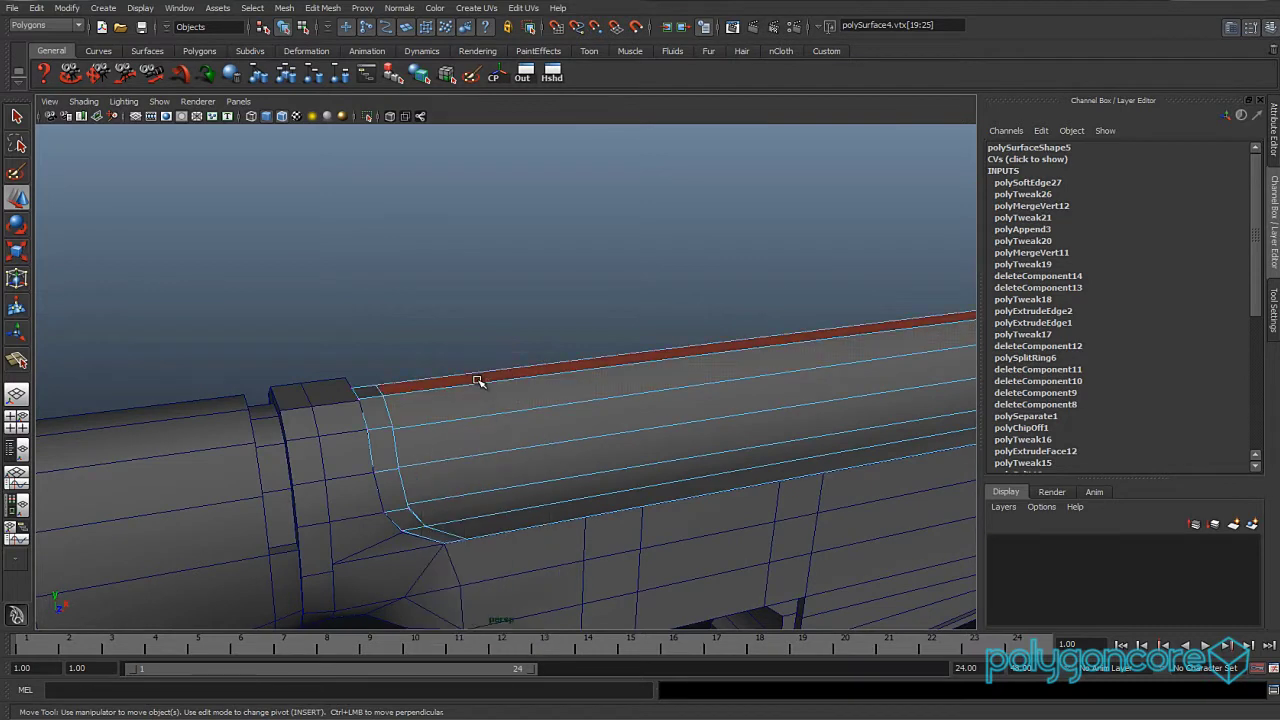
click(480, 381)
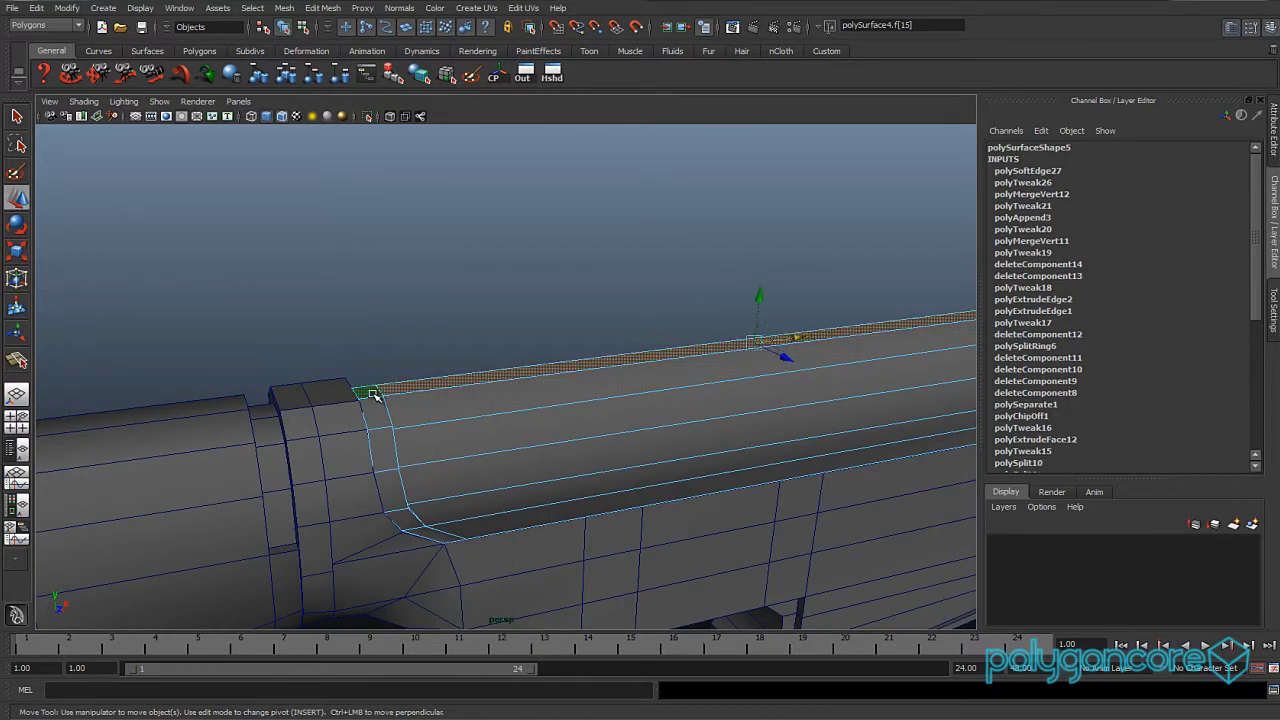
shift+right_click(431, 386)
right_drag(428, 420, 428, 420)
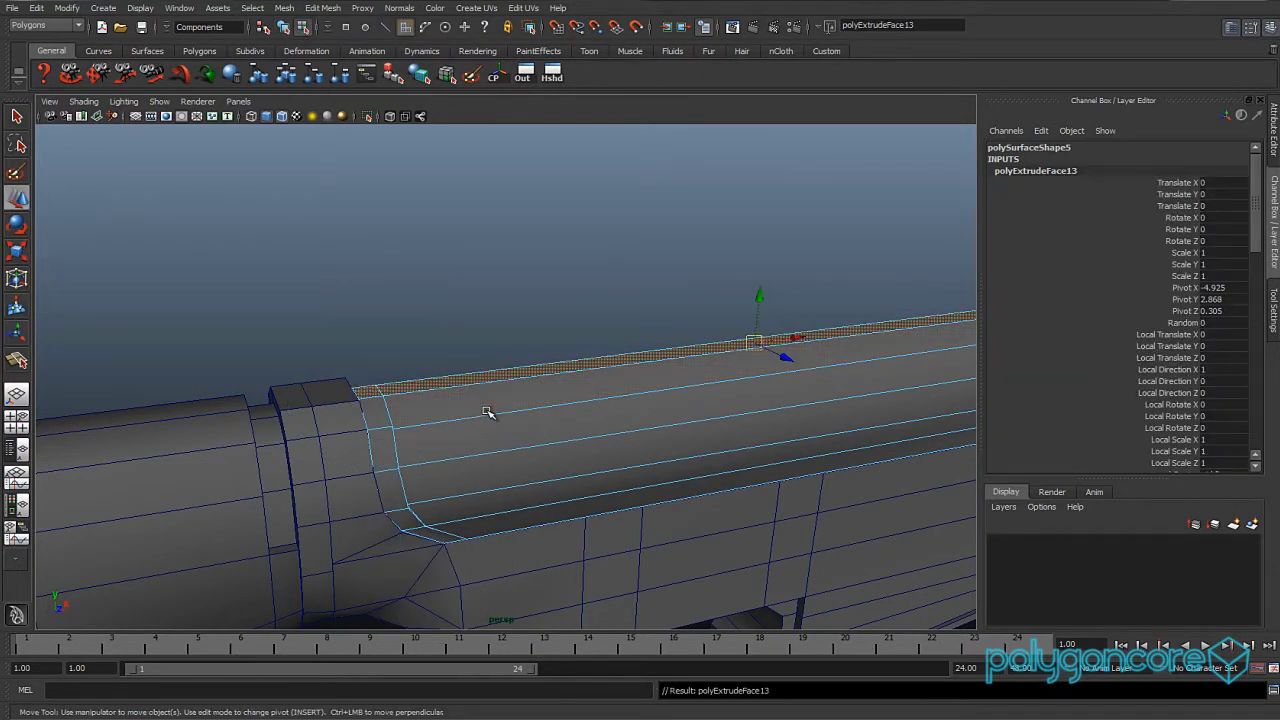
- Raise the extruded top faces vertically to the base of the carry handle in the front-view reference
key(space)
drag(487, 411, 483, 436)
drag(662, 296, 664, 230)
alt+middle_drag(664, 230, 685, 345)
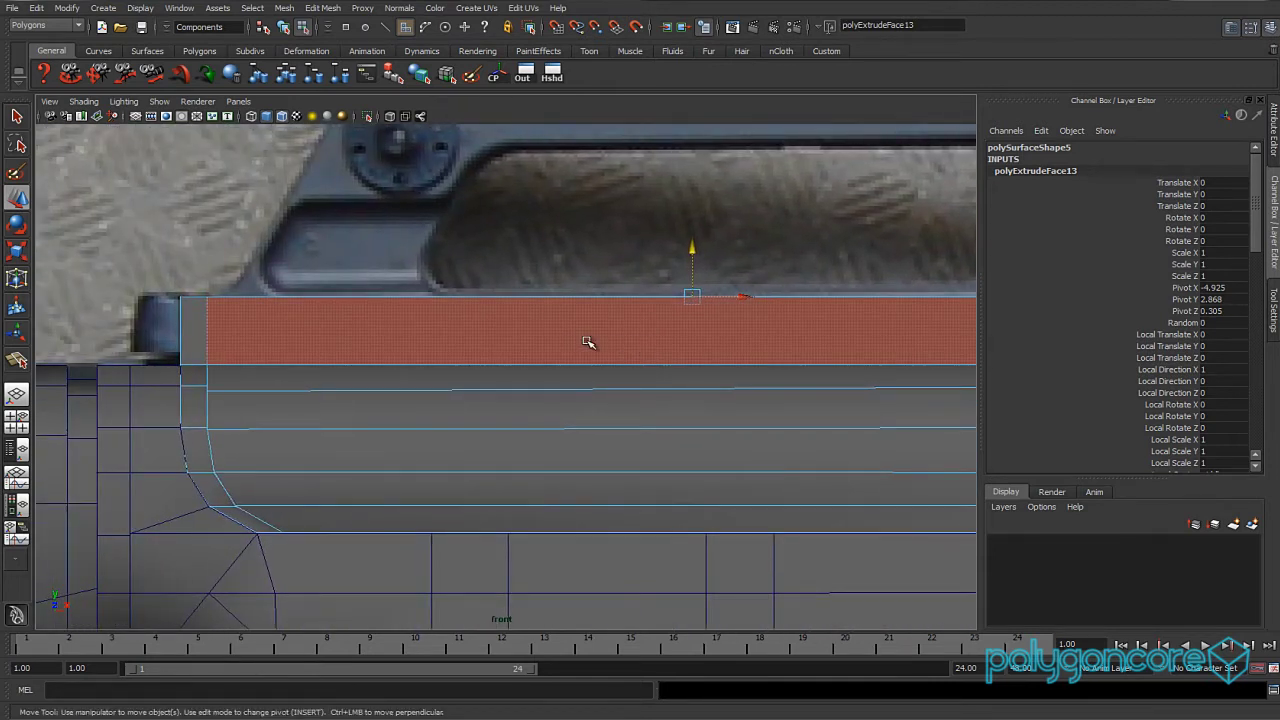
- Delete the long and short inner side faces of the raised strip along the receiver's open centre
key(space)
drag(588, 343, 590, 306)
key(4)
key(5)
alt+drag(584, 351, 580, 394)
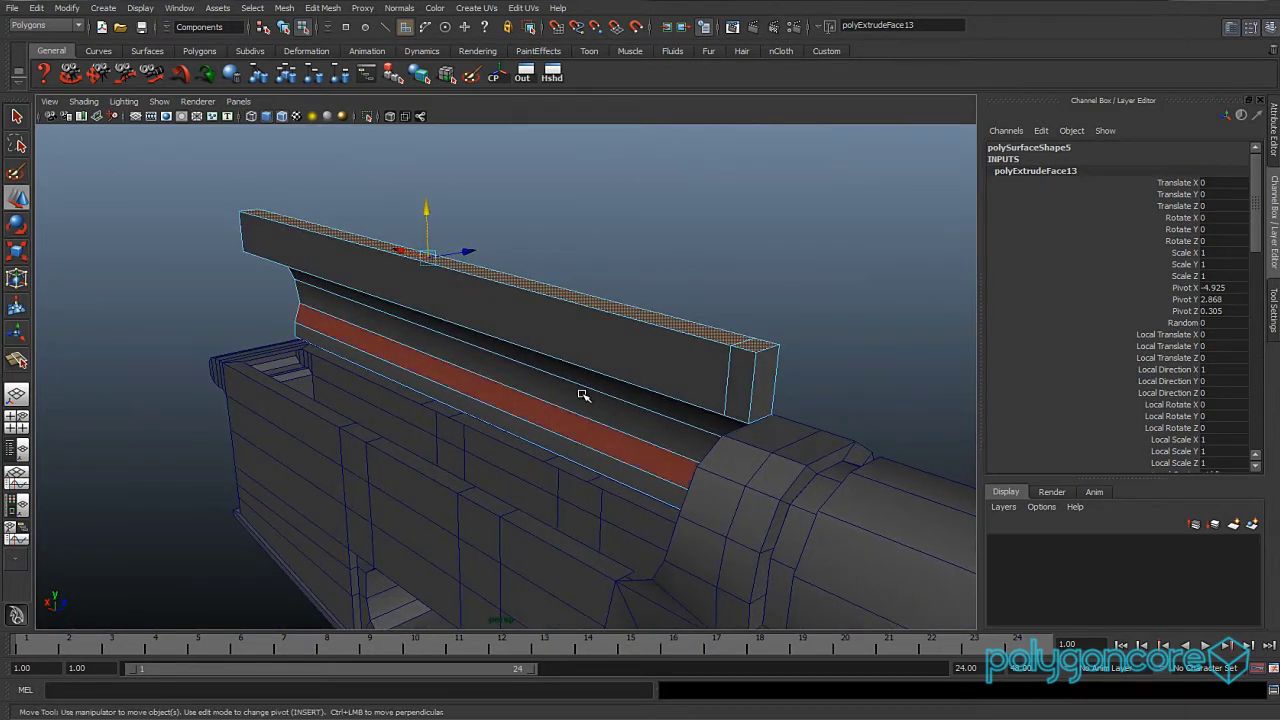
click(600, 366)
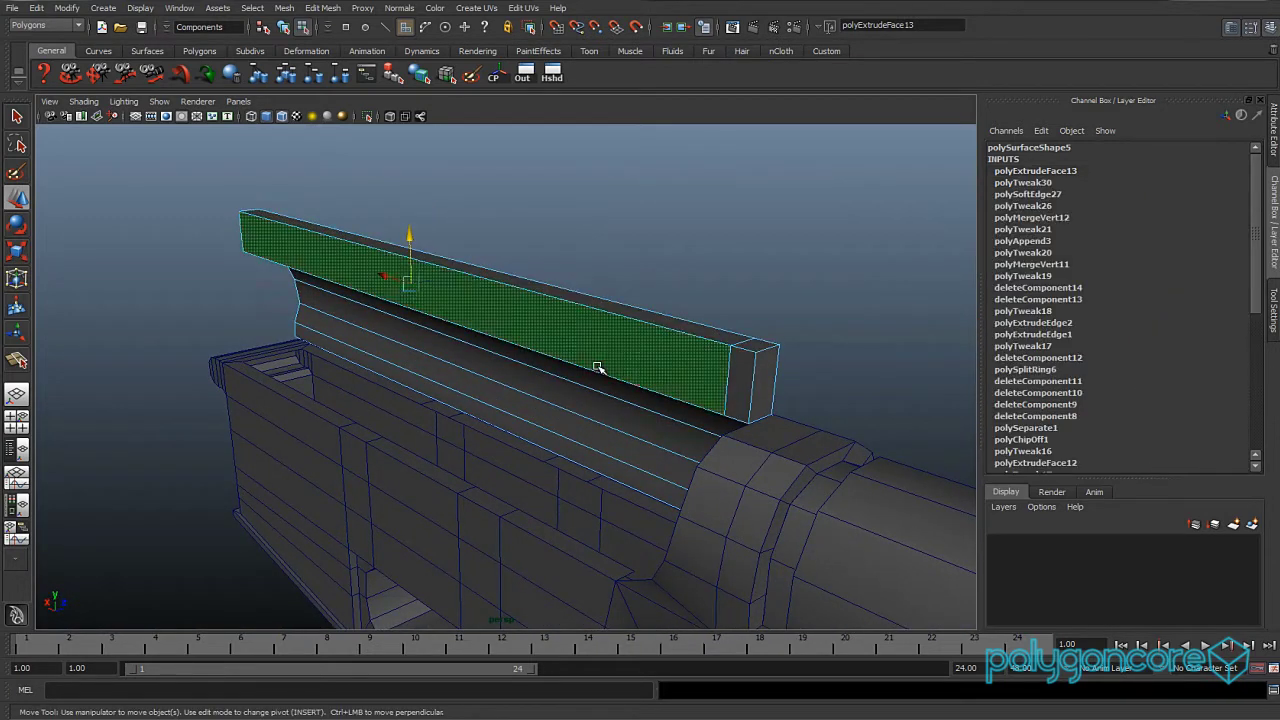
shift+click(742, 376)
key(Delete)
- Apply Mirror Geometry to the upper receiver half
alt+drag(749, 400, 540, 425)
right_drag(565, 432, 594, 423)
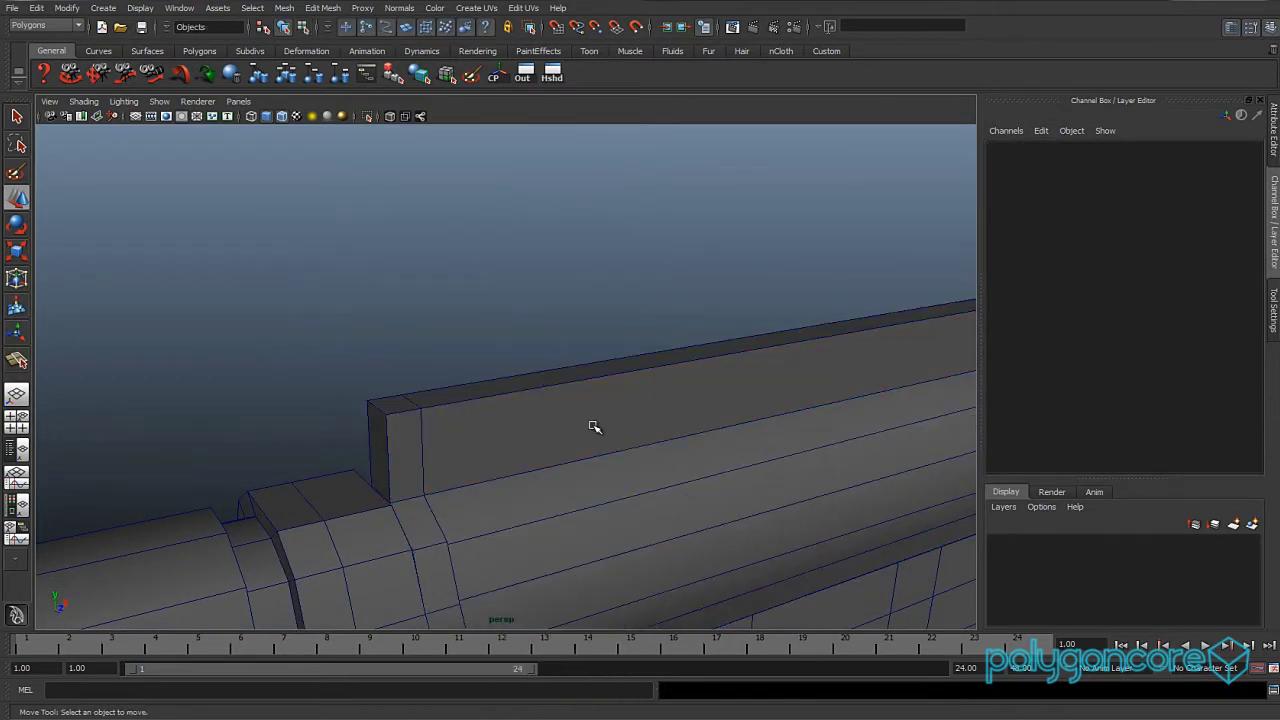
click(594, 425)
alt+drag(594, 425, 543, 423)
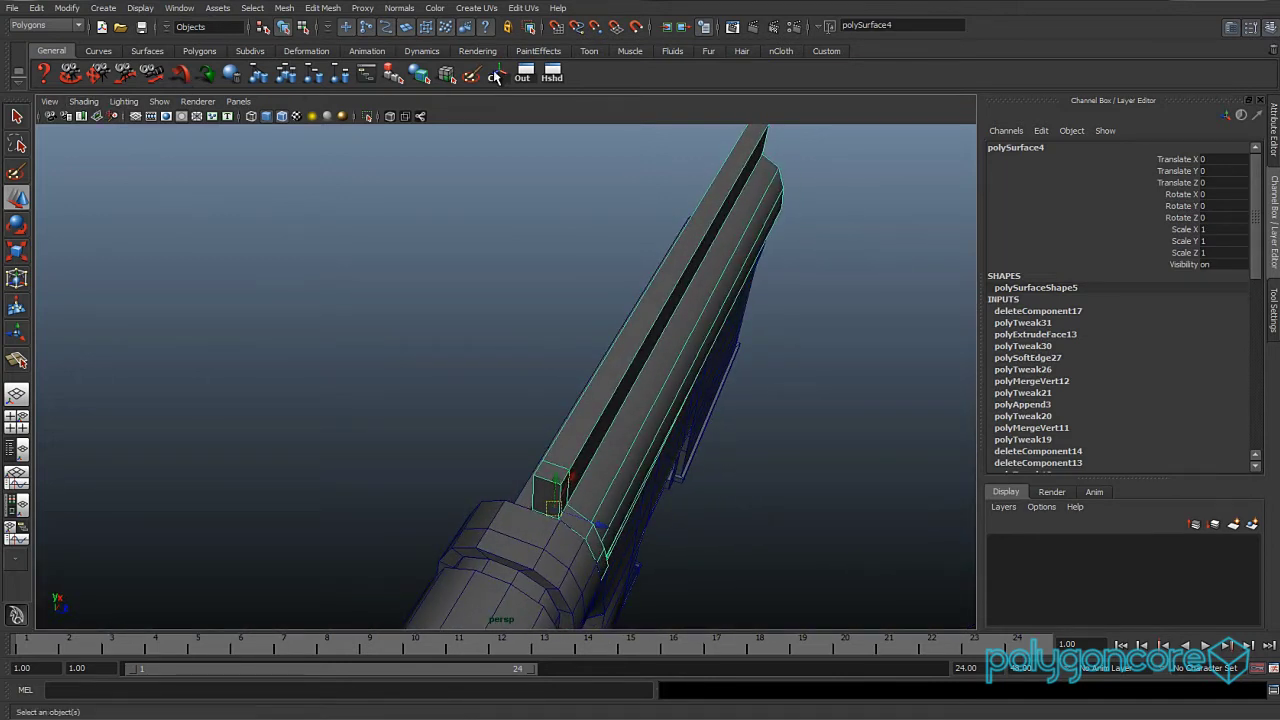
alt+drag(525, 220, 460, 206)
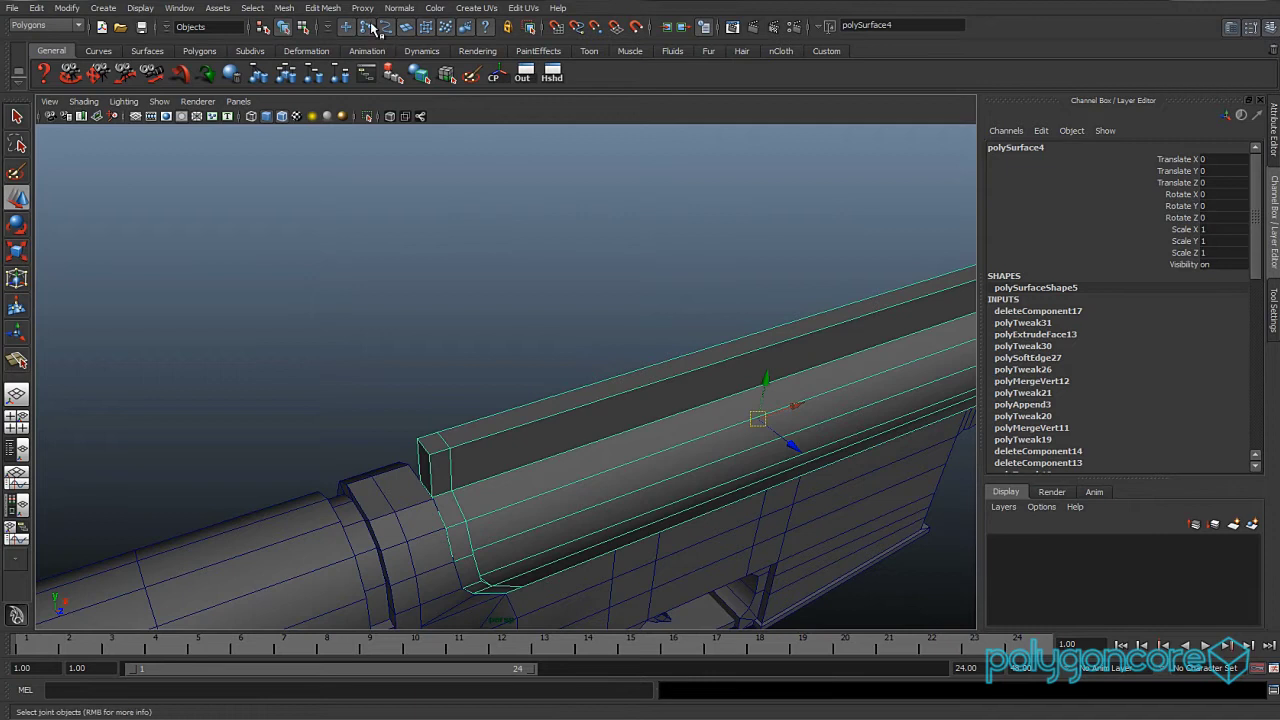
click(330, 10)
mouse_move(284, 8)
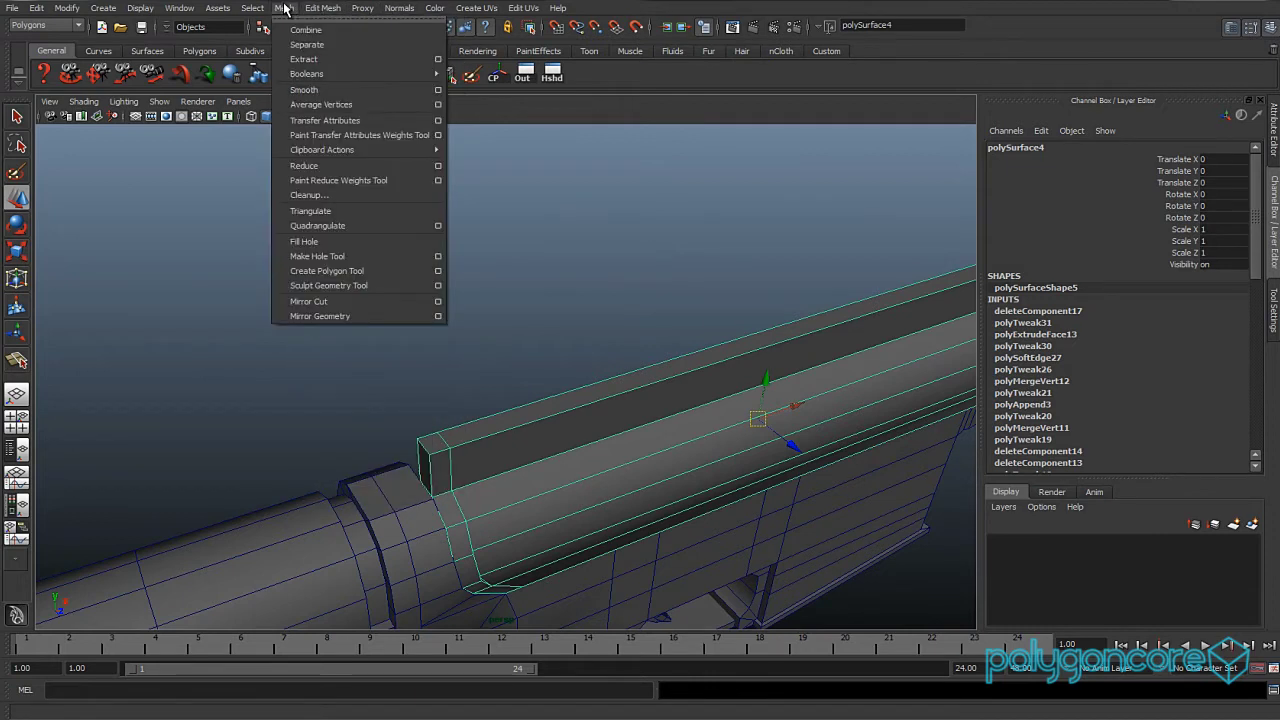
click(337, 311)
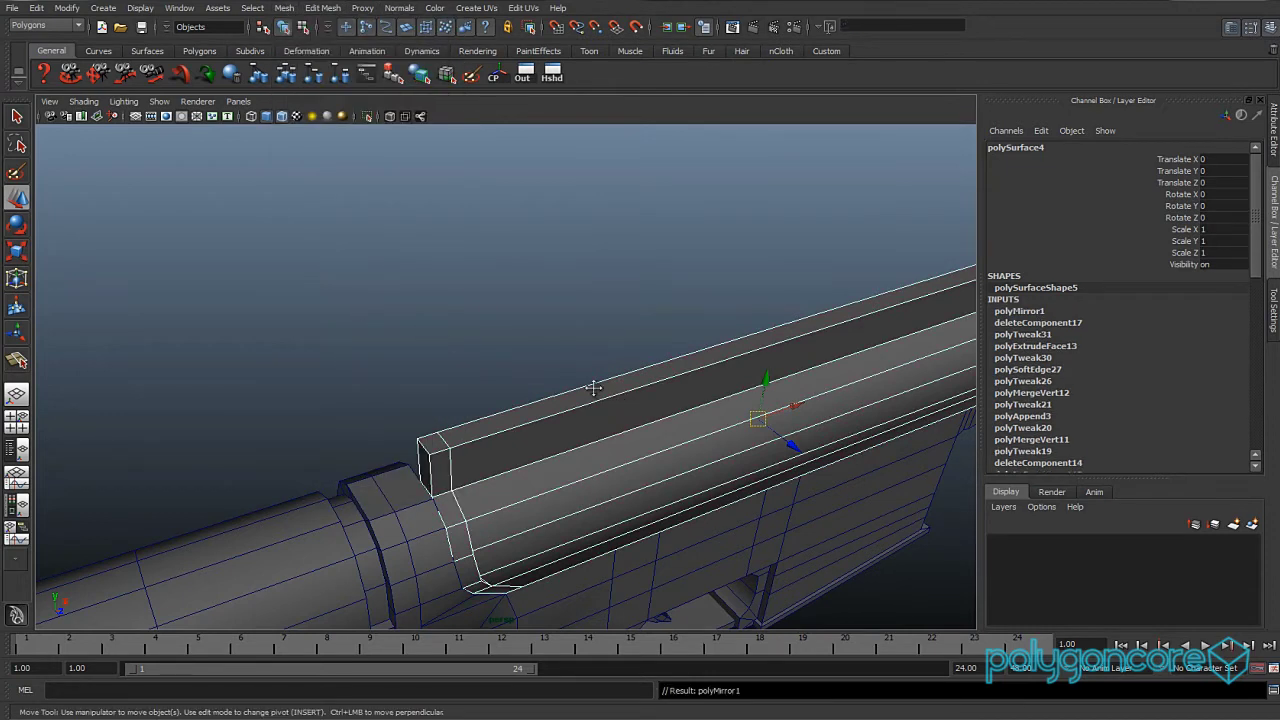
- Set the mirror direction of the upper receiver to +Z
alt+drag(588, 384, 763, 376)
click(1035, 314)
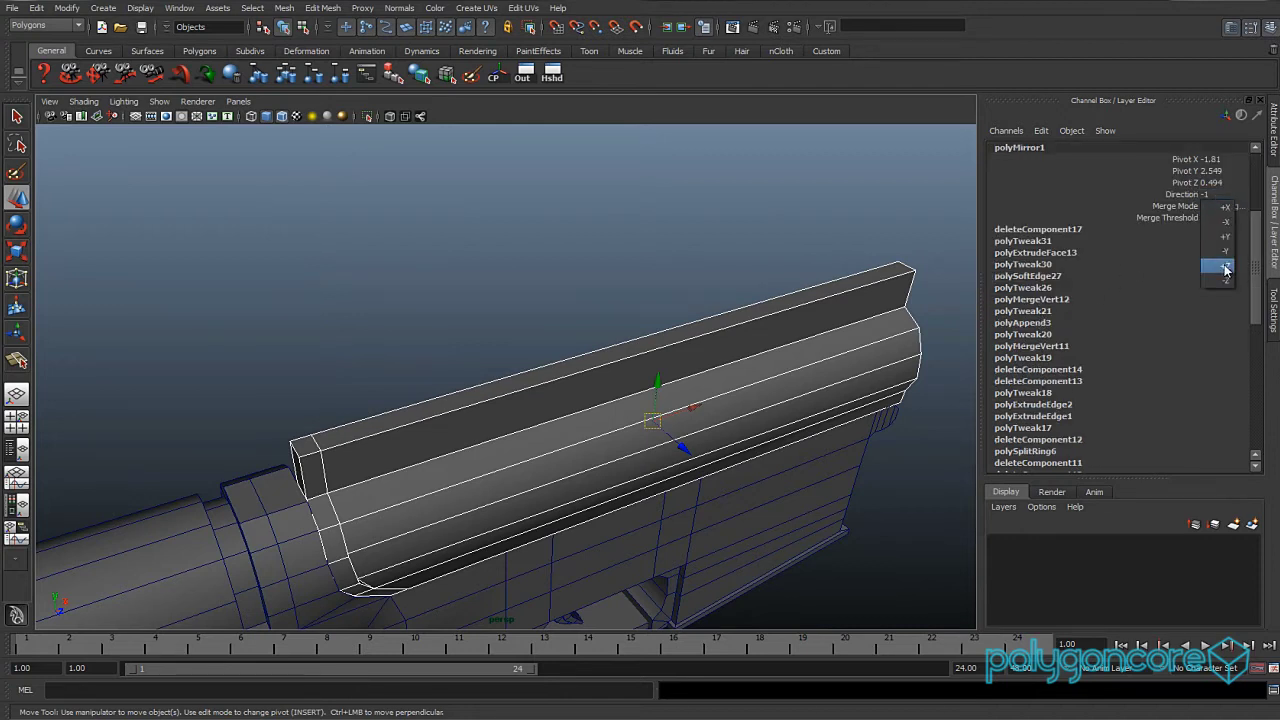
click(1226, 267)
alt+drag(775, 357, 812, 355)
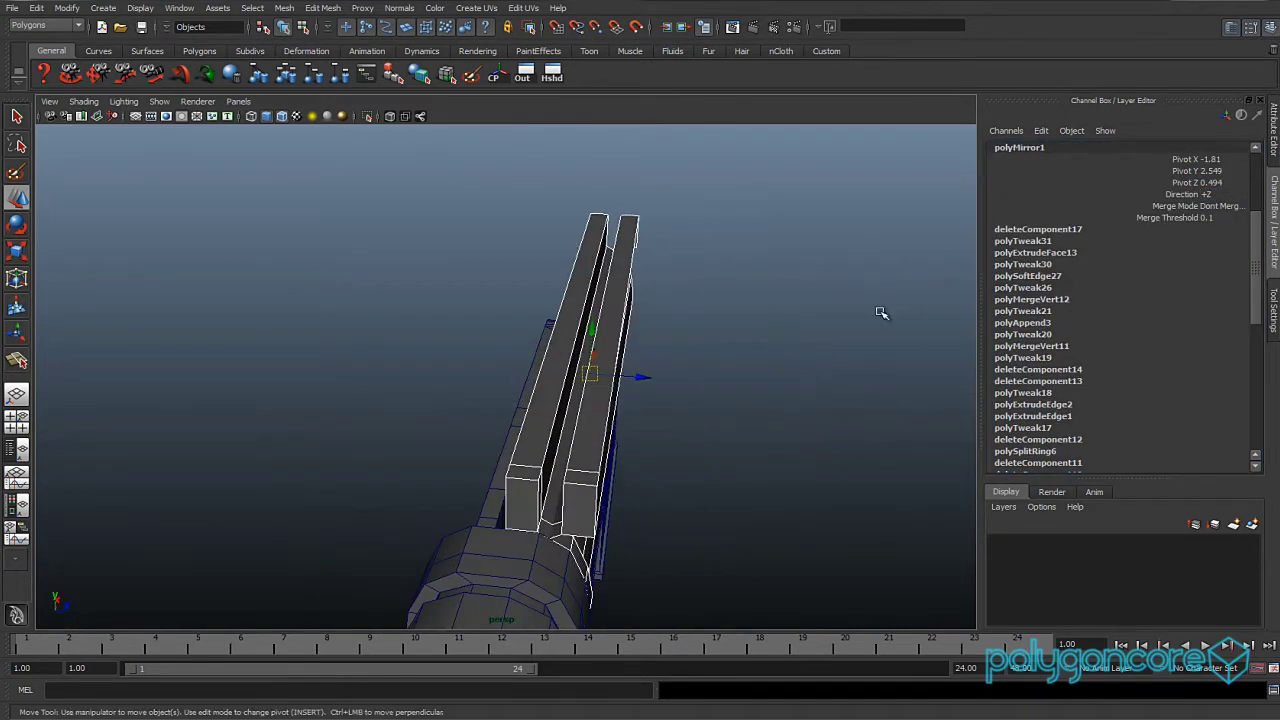
- Set the mirror's Pivot Z to 0.194 so the two receiver halves meet at the centre seam
click(1184, 183)
middle_drag(762, 303, 568, 297)
alt+right_drag(568, 297, 772, 331)
mouse_move(521, 357)
middle_down()
mouse_move(590, 356)
mouse_move(521, 354)
middle_up()
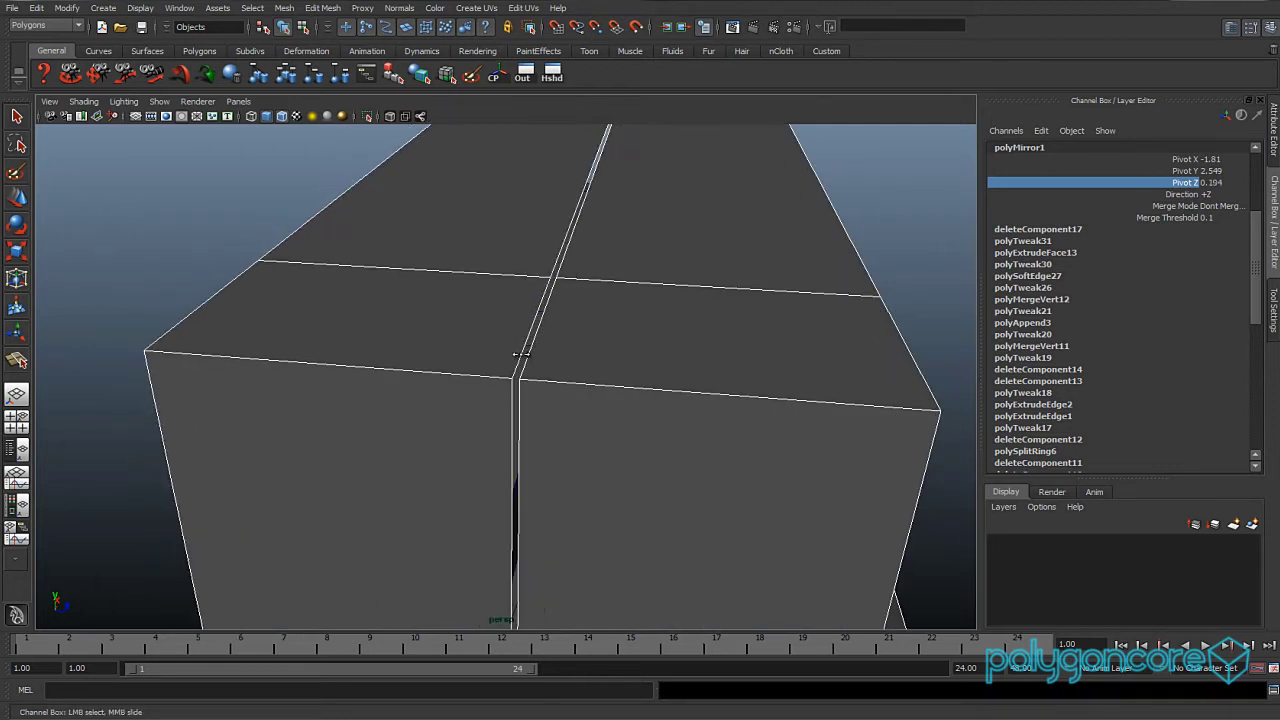
- Switch the mirror's merge mode to merge borders and set the merge threshold to 0.01
click(1222, 206)
click(1222, 206)
click(1222, 234)
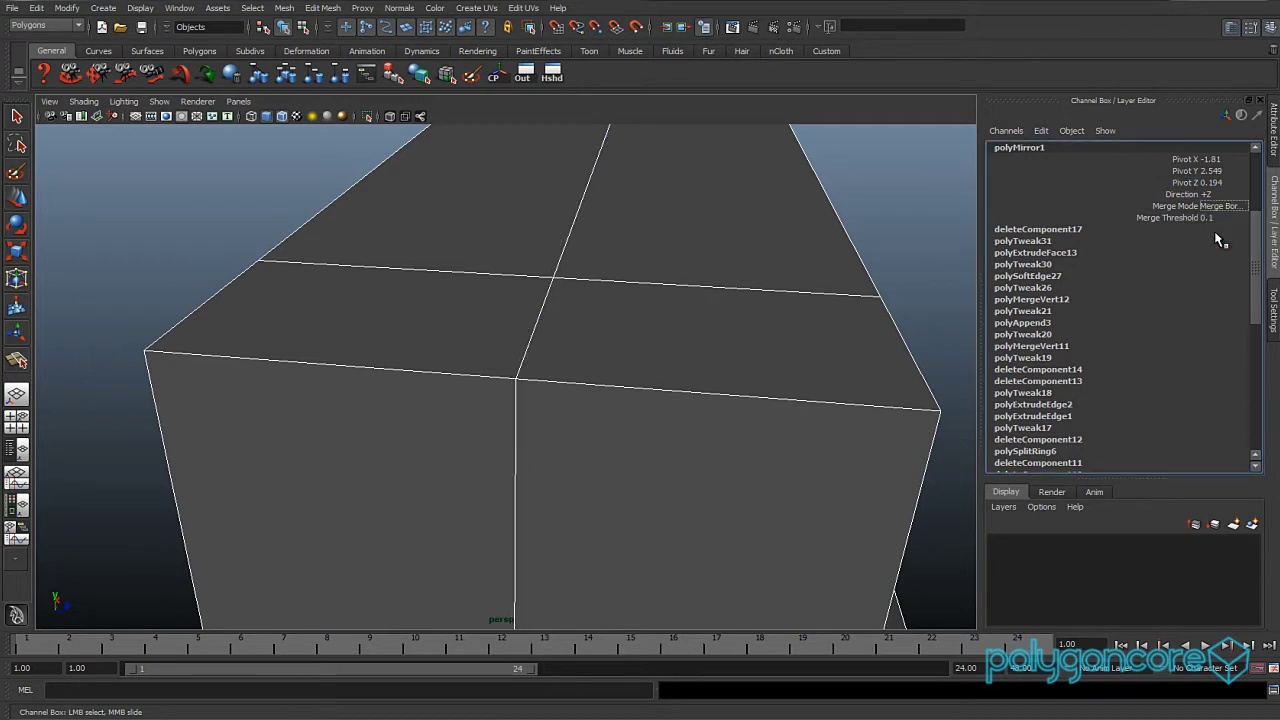
click(1209, 218)
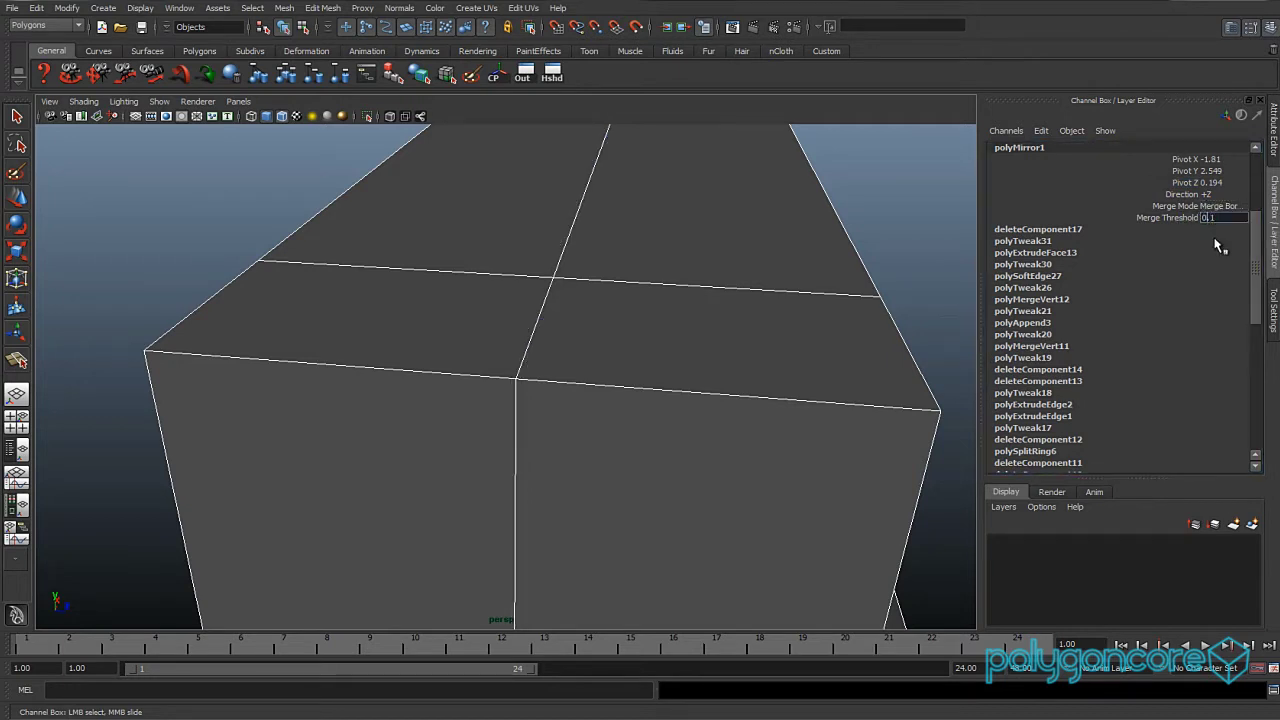
alt+drag(840, 433, 770, 418)
mouse_move(770, 418)
alt+right_down()
mouse_move(869, 423)
mouse_move(749, 423)
alt+right_up()
alt+drag(749, 423, 538, 428)
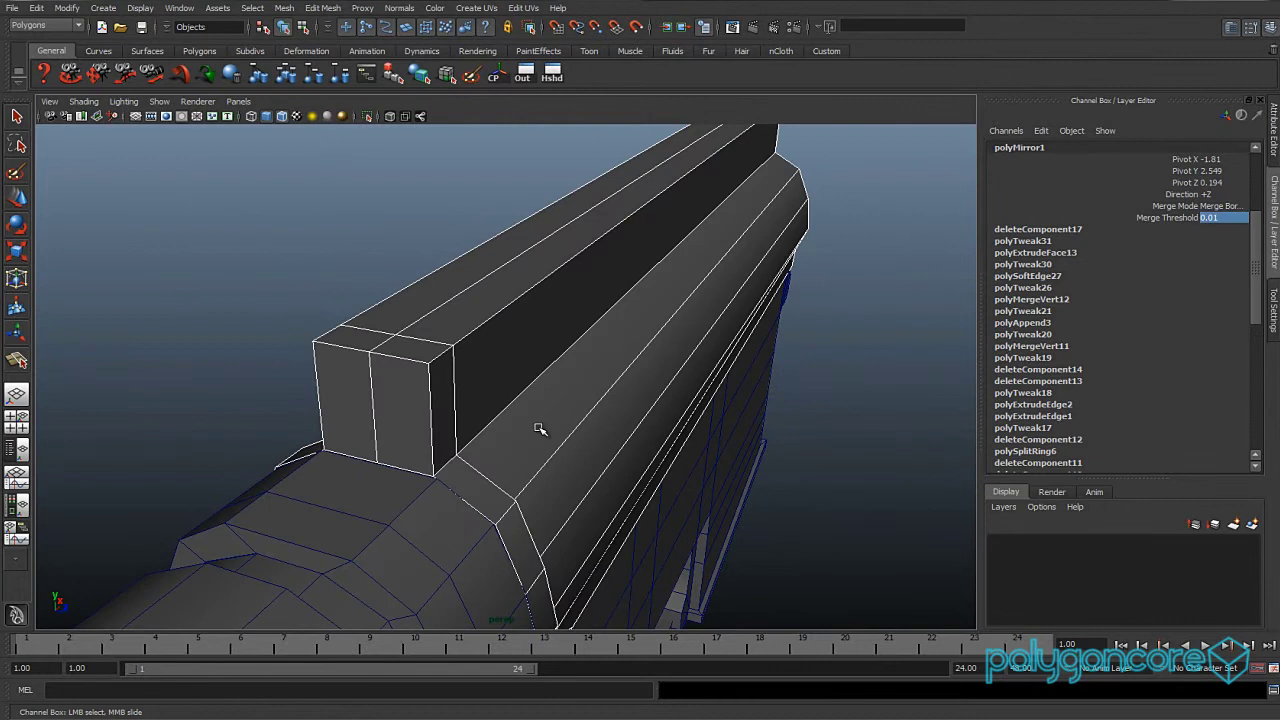
- Select the mirrored upper receiver and delete all construction history in the scene
right_drag(578, 372, 800, 357)
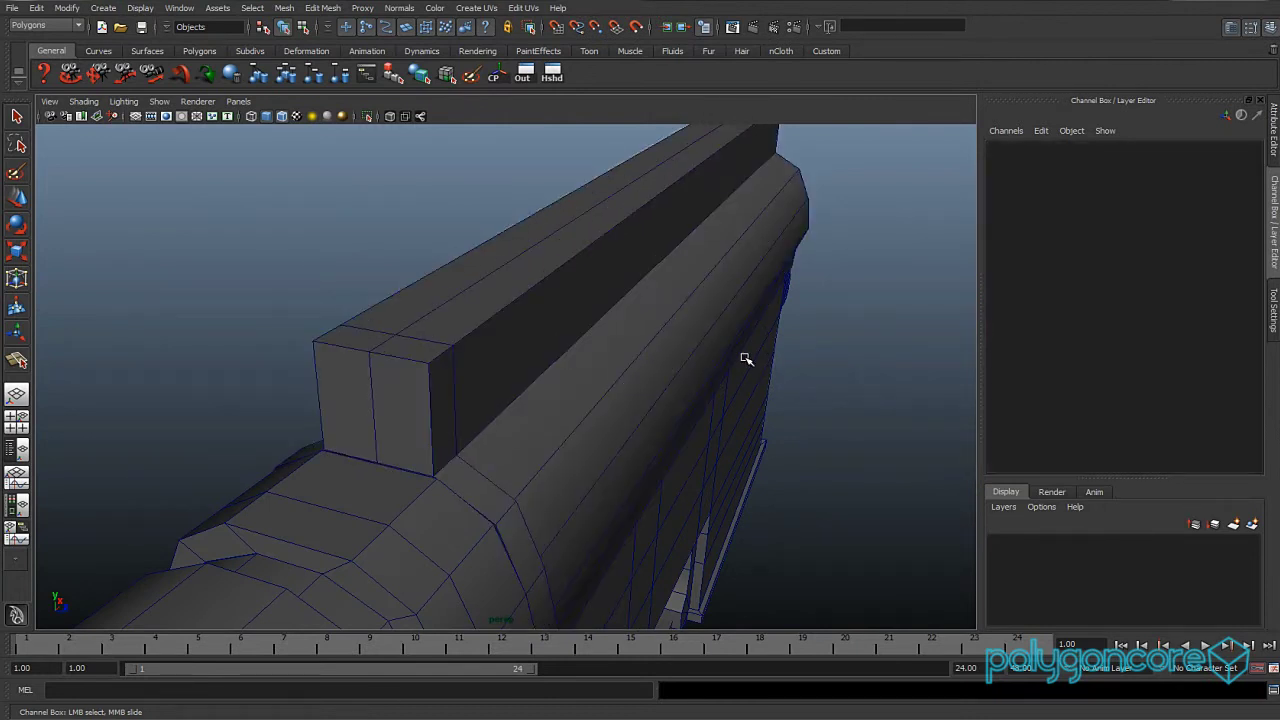
click(546, 344)
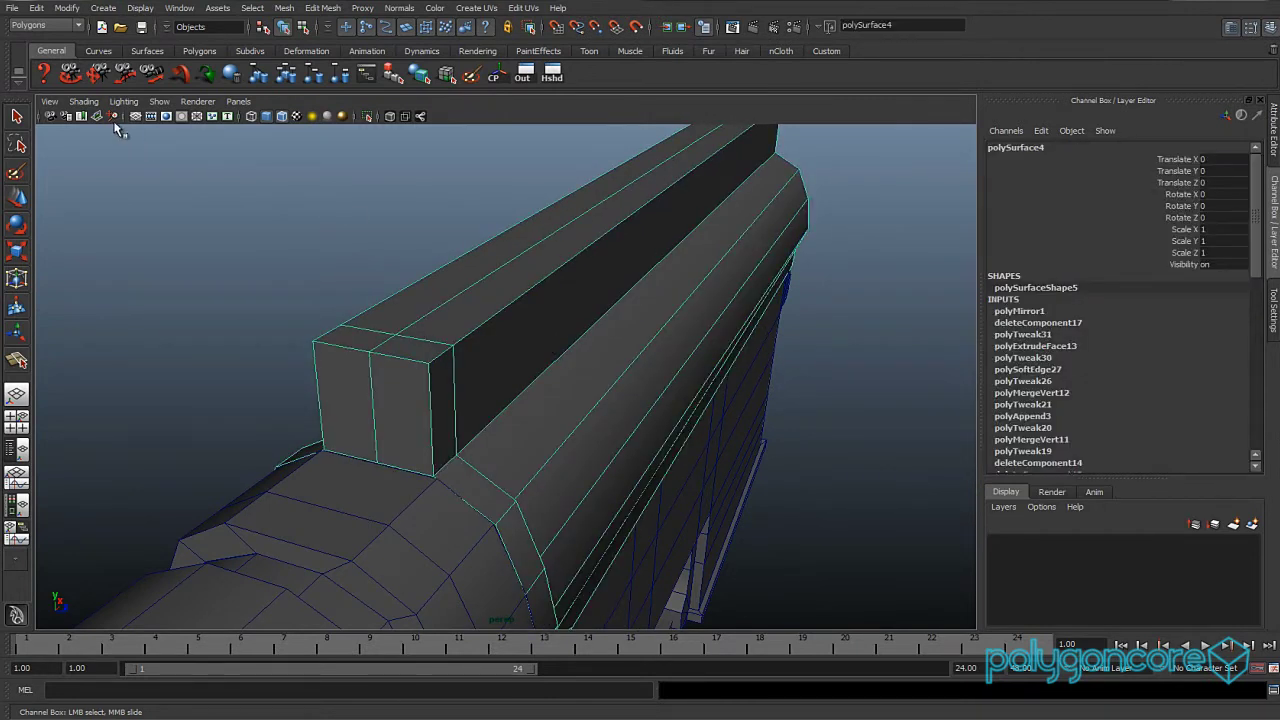
click(36, 8)
mouse_move(99, 183)
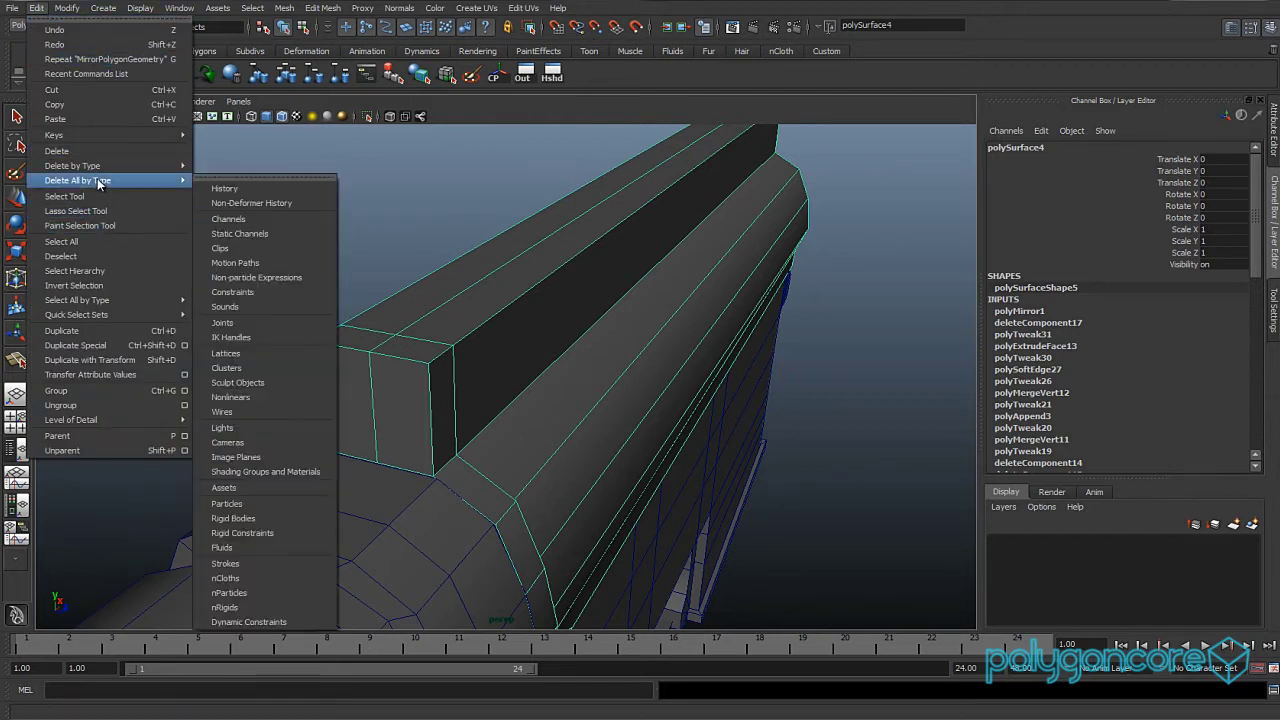
click(225, 188)
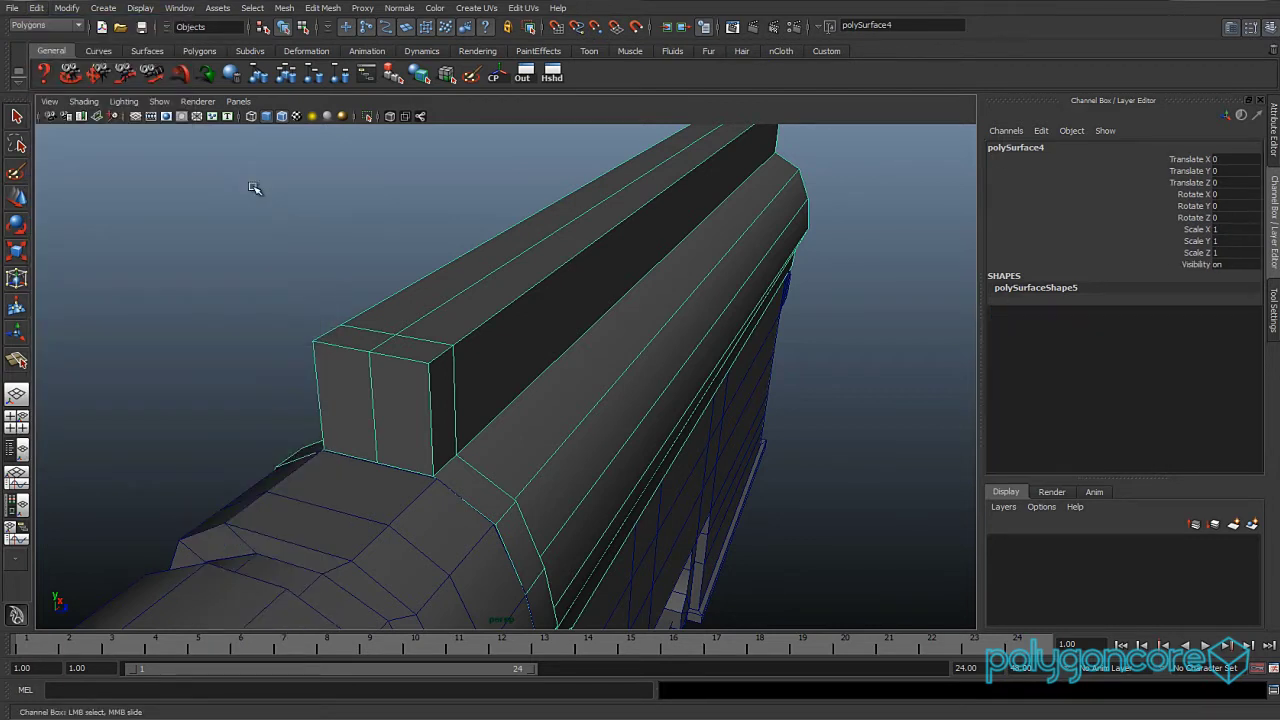
- Delete the centre seam edge loop running along the raised block on the upper receiver
right_drag(466, 310, 463, 285)
key(w)
click(458, 294)
alt+drag(460, 291, 612, 318)
shift+right_drag(618, 322, 583, 337)
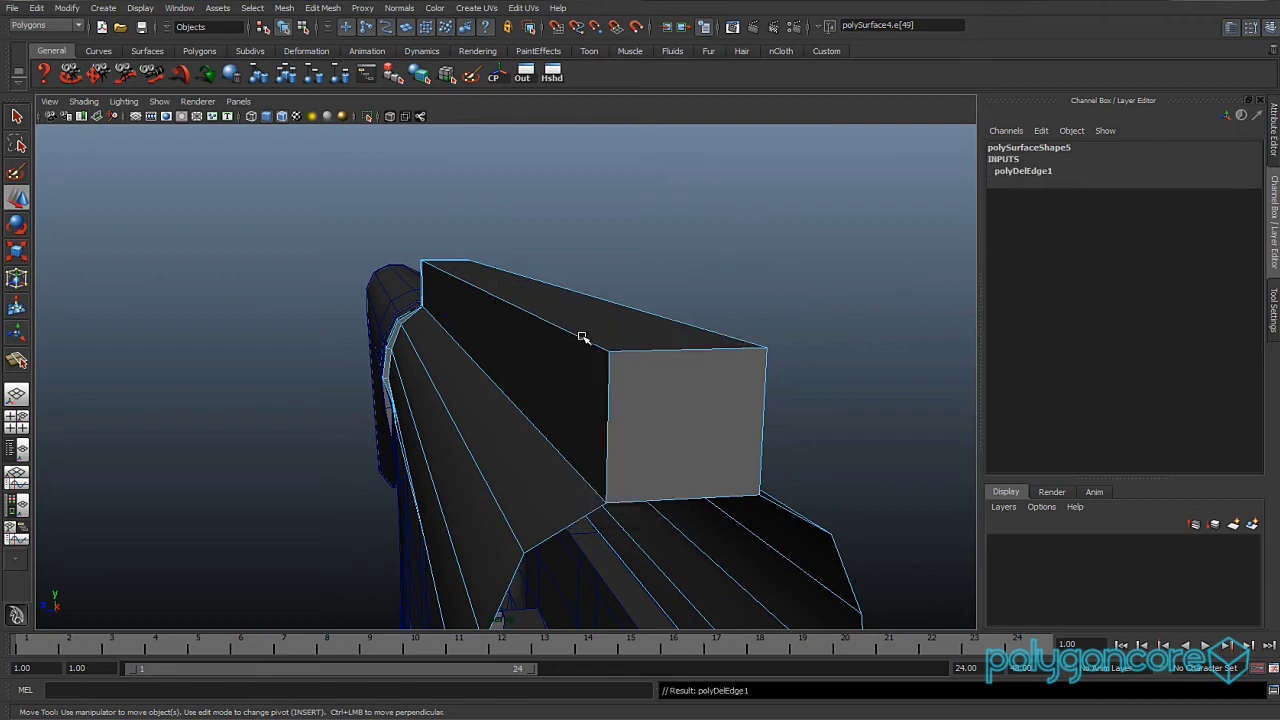
- Insert a vertical edge loop in the upper receiver at the rear lower corner of the carry handle opening
scroll(570, 338, down, 5)
alt+drag(569, 339, 711, 338)
scroll(561, 345, up, 3)
alt+drag(561, 345, 536, 370)
key(space)
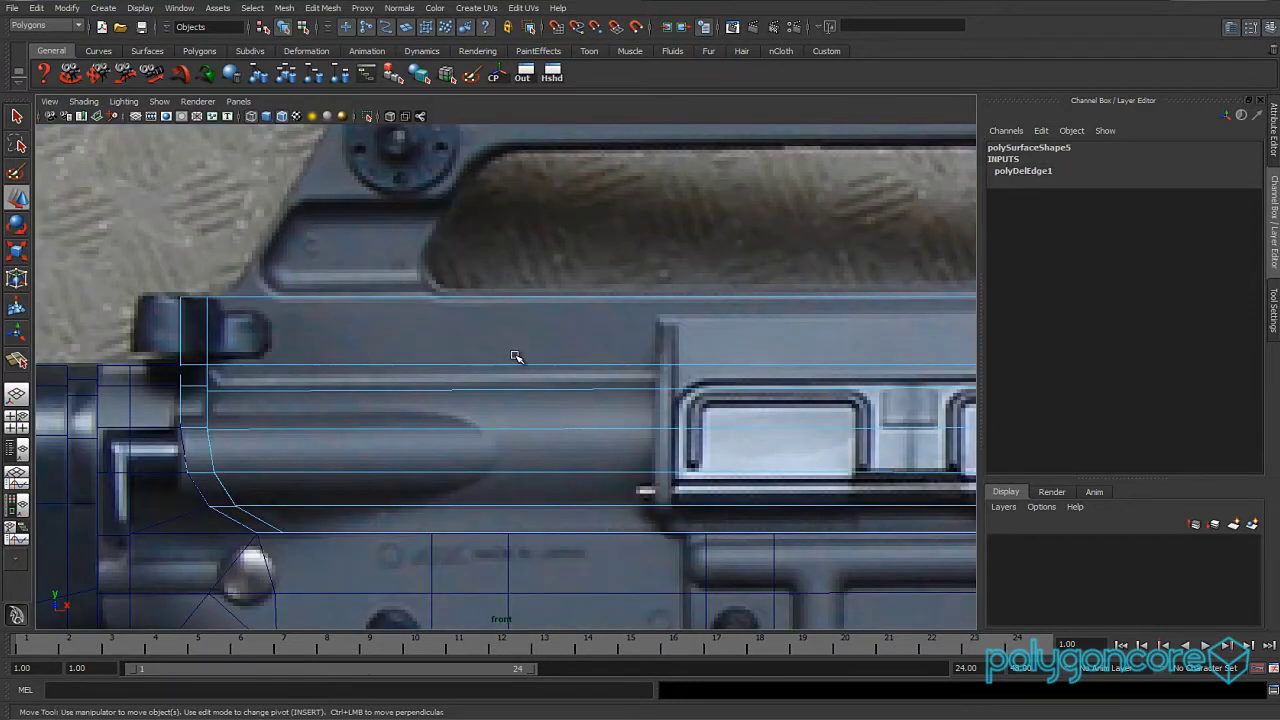
scroll(507, 341, up, 2)
click(322, 8)
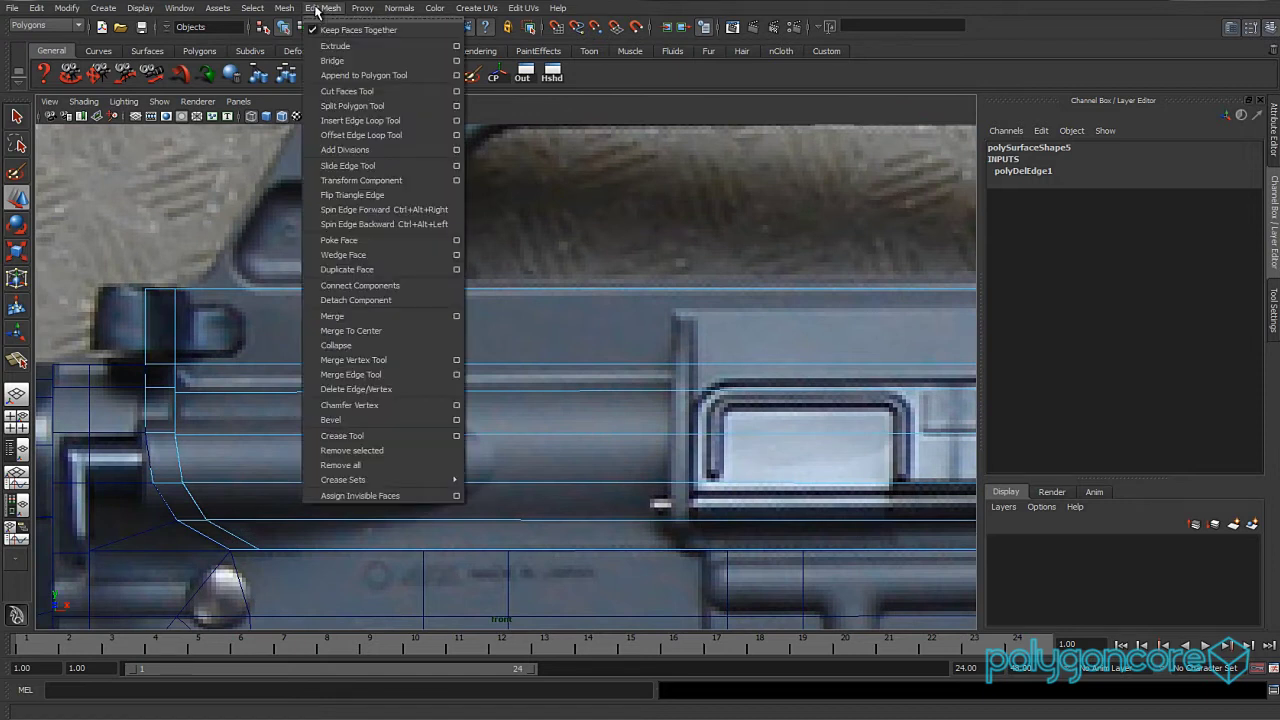
click(363, 120)
drag(430, 293, 432, 294)
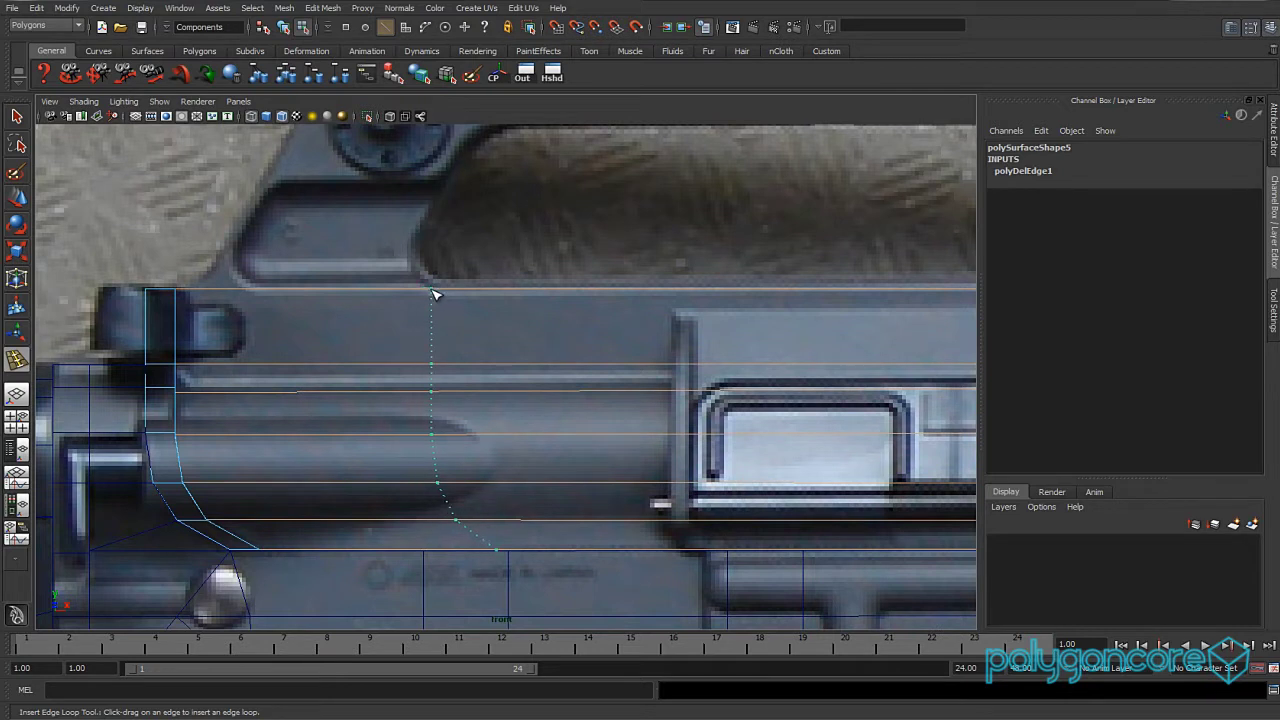
drag(435, 294, 435, 294)
- Scale the new edge loop along X to straighten it into a vertical line
key(r)
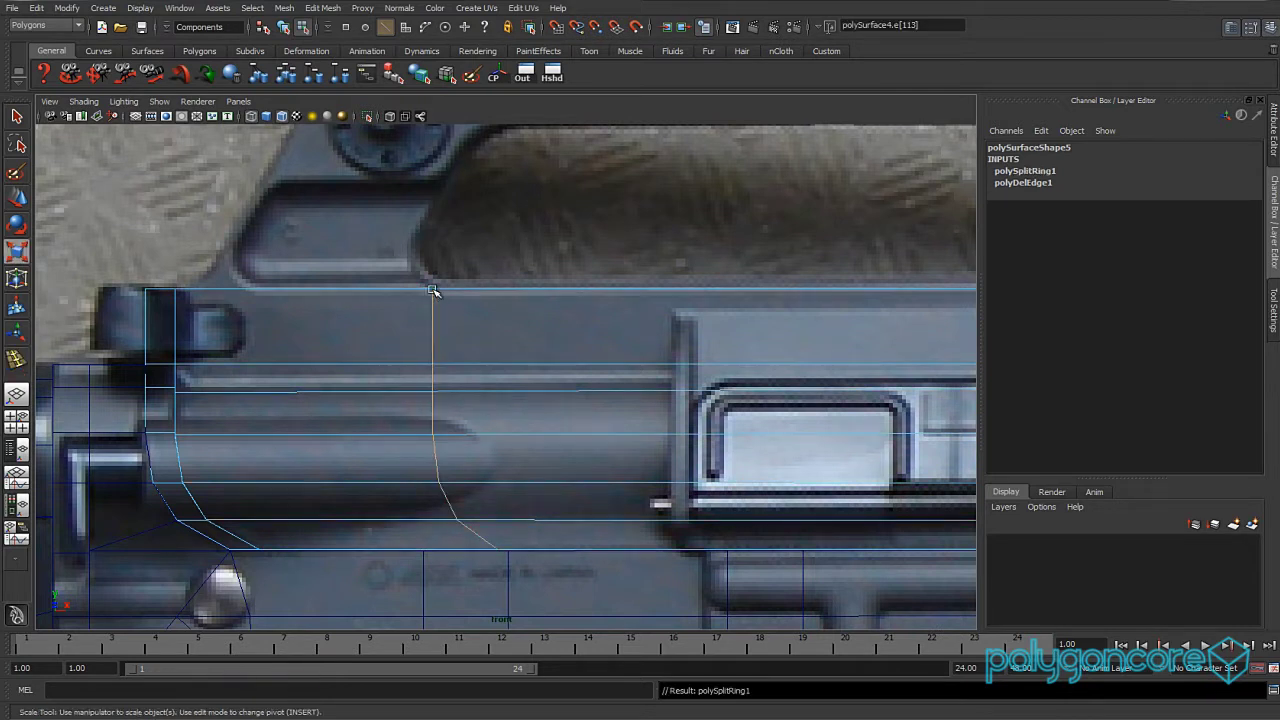
drag(534, 420, 493, 420)
key(w)
- Insert a second vertical edge loop near the receiver's front end, below the front of the carry handle opening
alt+middle_drag(667, 411, 103, 394)
click(322, 8)
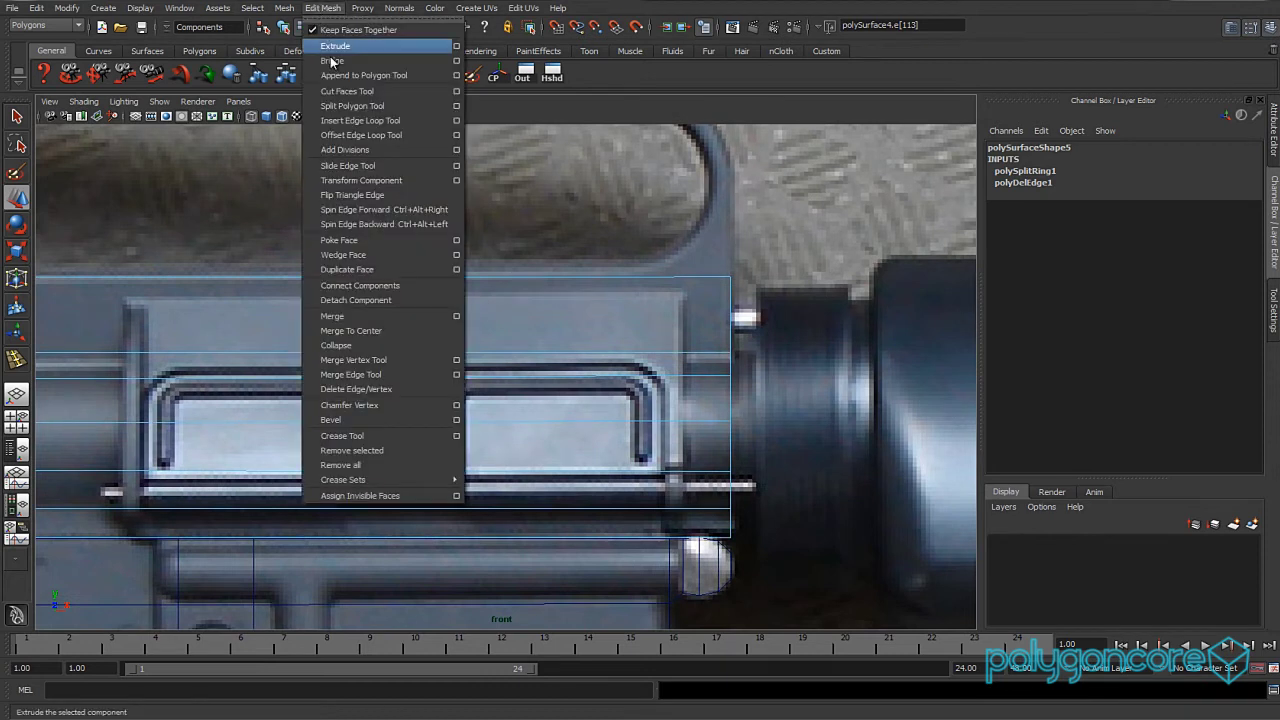
click(352, 117)
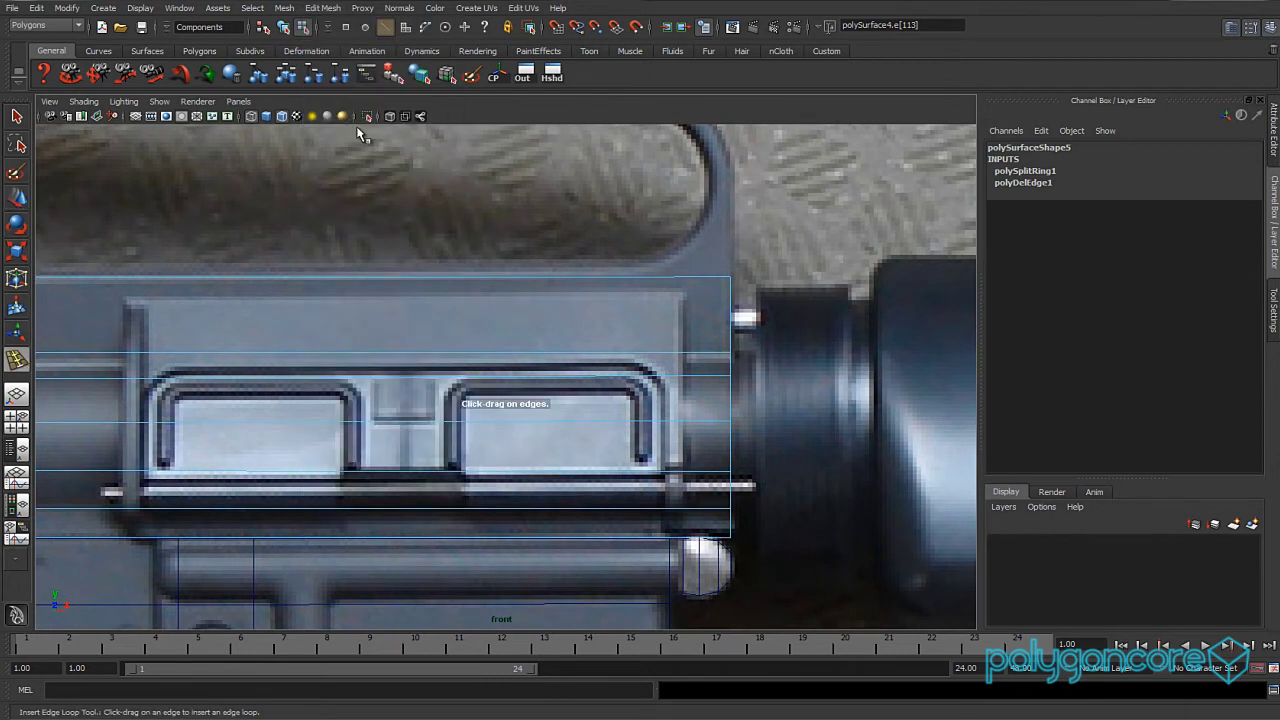
click(647, 281)
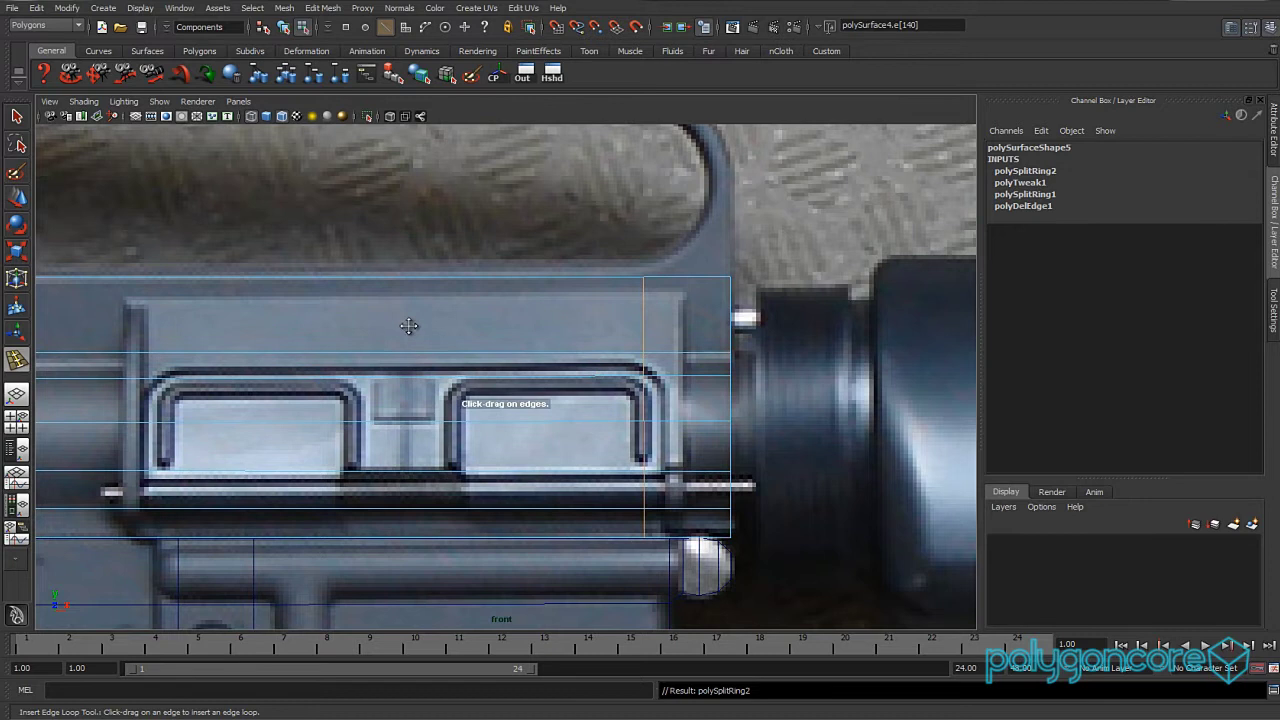
alt+middle_drag(409, 325, 486, 323)
key(w)
alt+middle_drag(397, 329, 770, 325)
alt+middle_drag(529, 343, 636, 332)
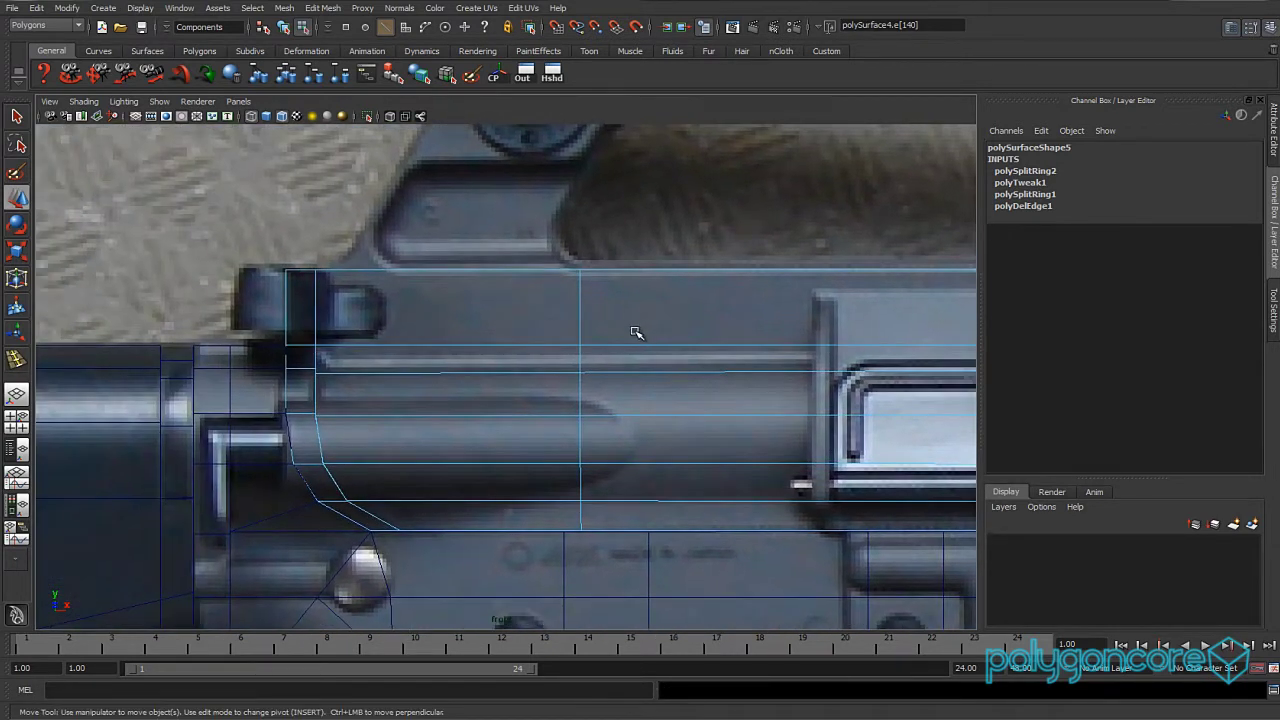
- Extrude the raised block's top face upward between the two edge loops under the carry handle's rear support
key(space)
click(461, 274)
mouse_move(451, 297)
alt+mouse_down()
mouse_move(451, 337)
mouse_move(597, 331)
mouse_move(549, 346)
mouse_move(463, 297)
alt+mouse_up()
key(5)
right_click(463, 297)
mouse_move(470, 329)
right_down()
mouse_move(449, 312)
mouse_move(449, 329)
right_up()
click(472, 291)
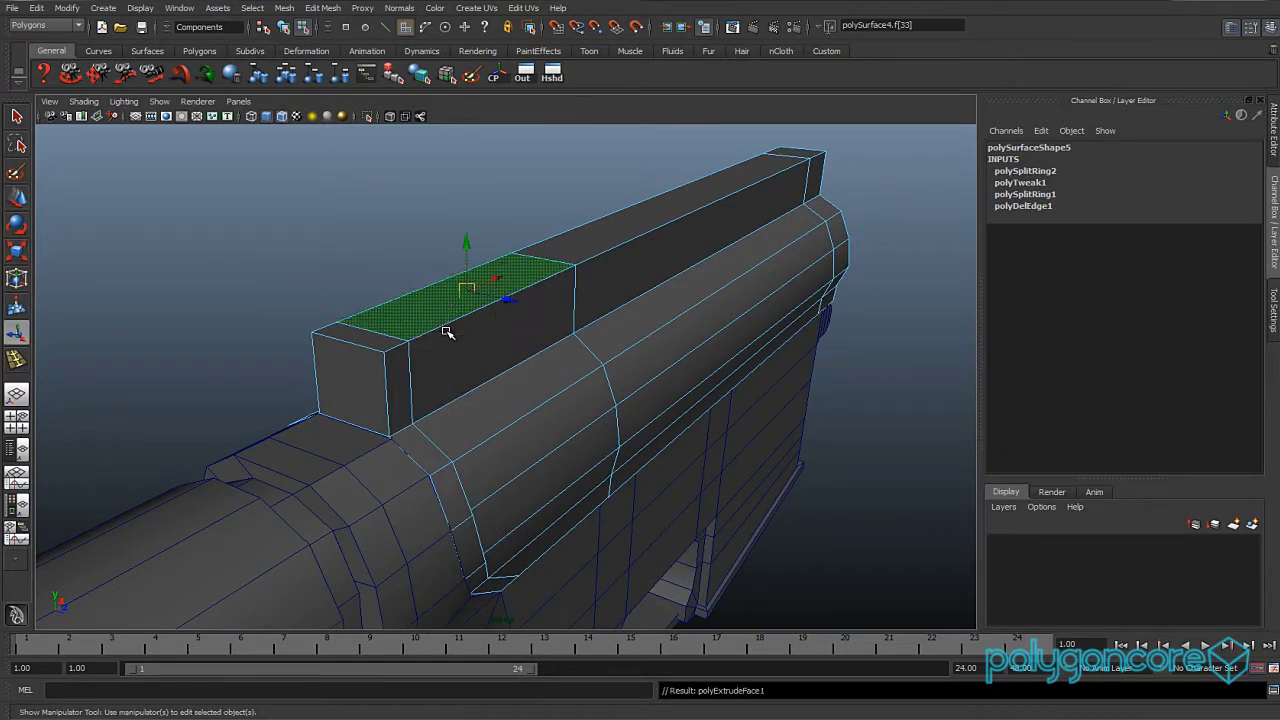
key(space)
drag(447, 337, 444, 350)
alt+middle_drag(445, 316, 417, 406)
scroll(420, 405, up, 2)
drag(397, 323, 397, 259)
key(w)
scroll(443, 284, down, 8)
alt+middle_drag(443, 302, 416, 359)
scroll(416, 359, up, 1)
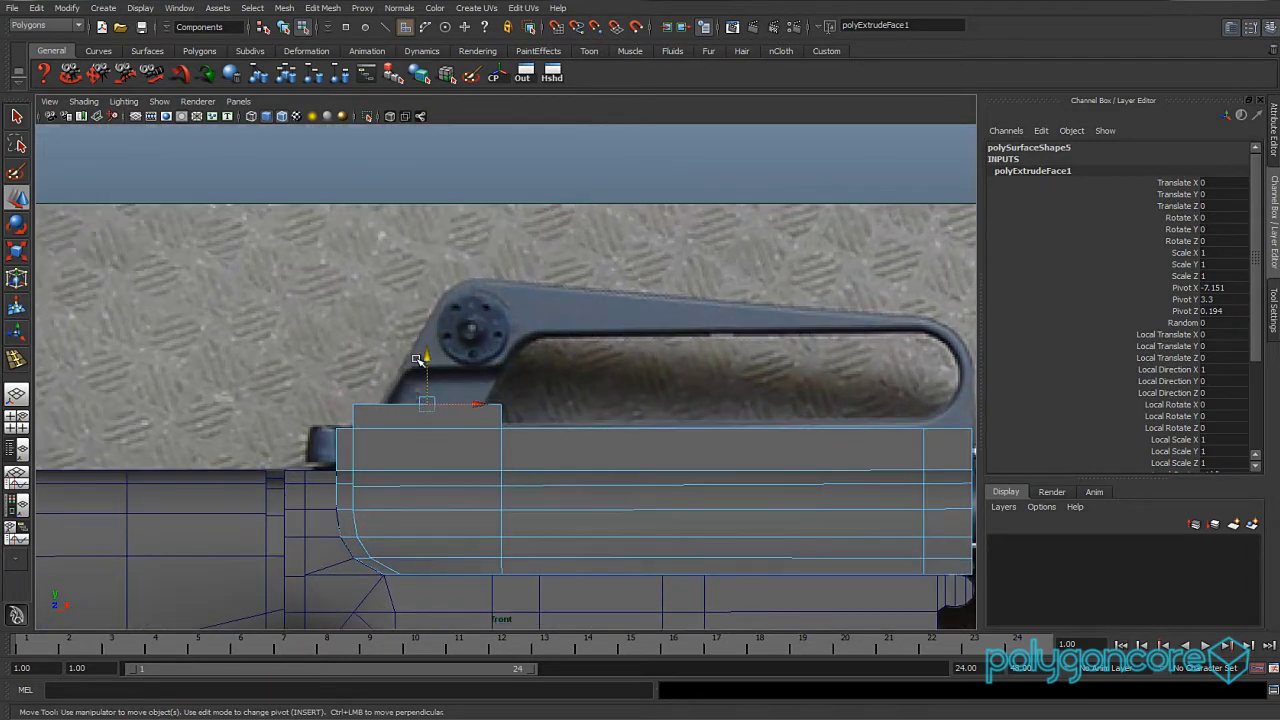
- Raise the extruded face to the carry handle's top and pull its front corner back to the slanted profile in the reference photo
scroll(418, 360, up, 3)
drag(354, 432, 512, 213)
scroll(455, 234, up, 2)
drag(491, 279, 512, 262)
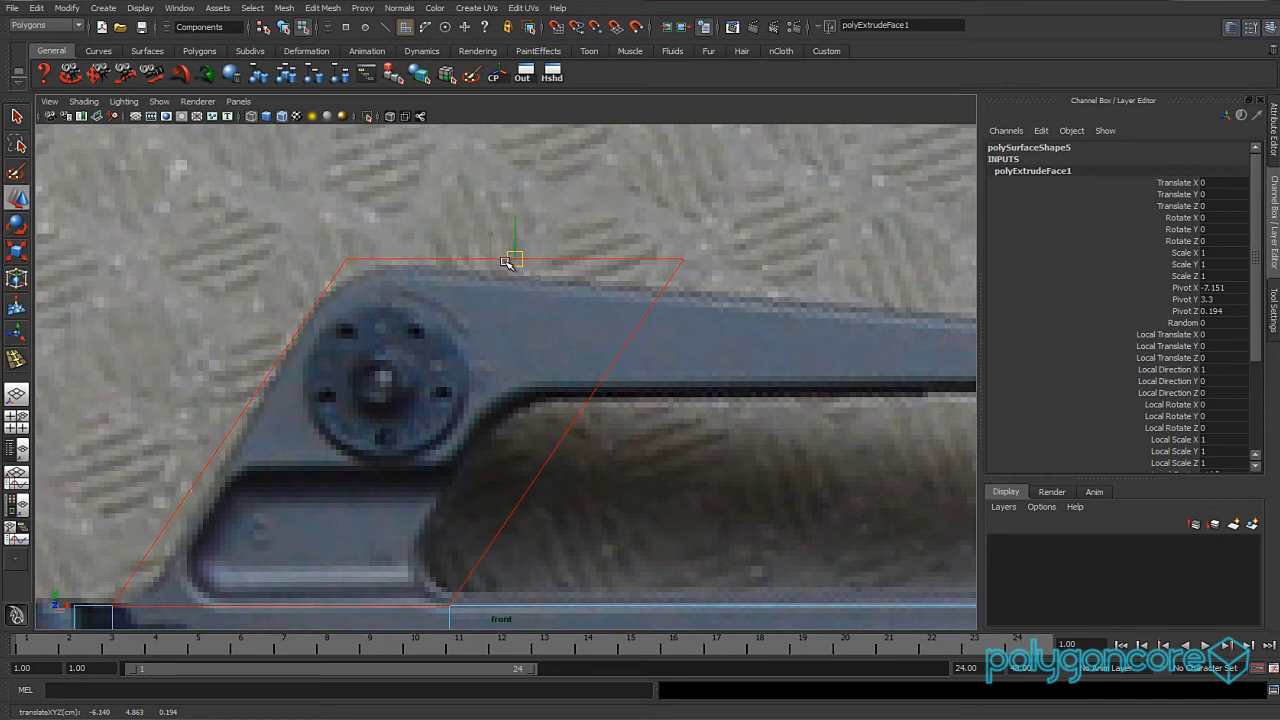
right_drag(670, 265, 740, 245)
drag(686, 258, 533, 274)
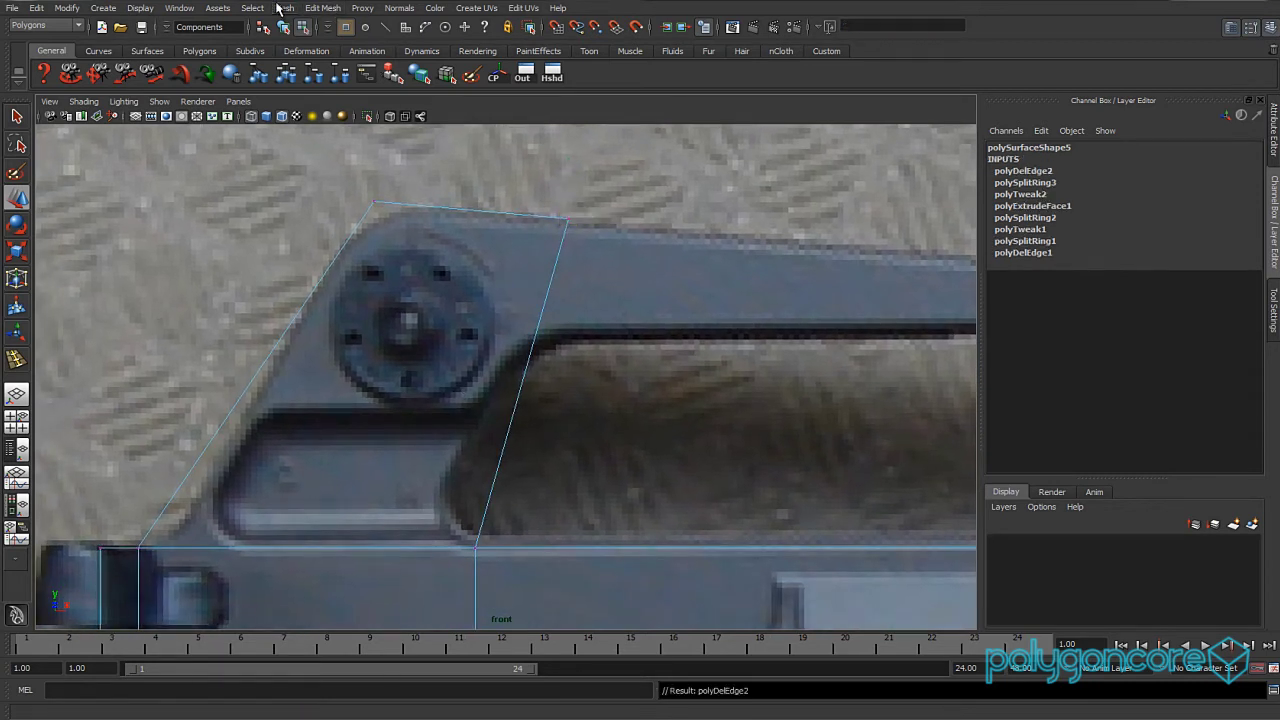
- Insert an edge loop across the handle support through the round knob's centre and fit its rear vertices to the photo's outline
click(322, 8)
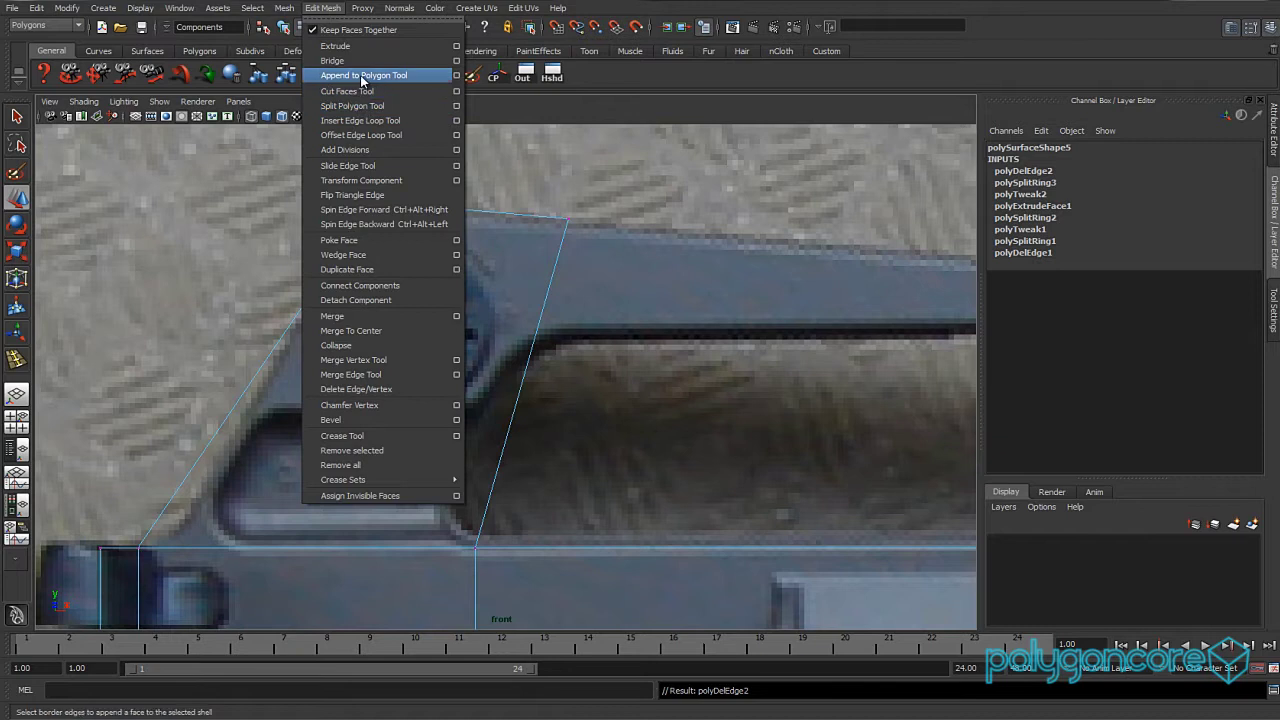
click(372, 123)
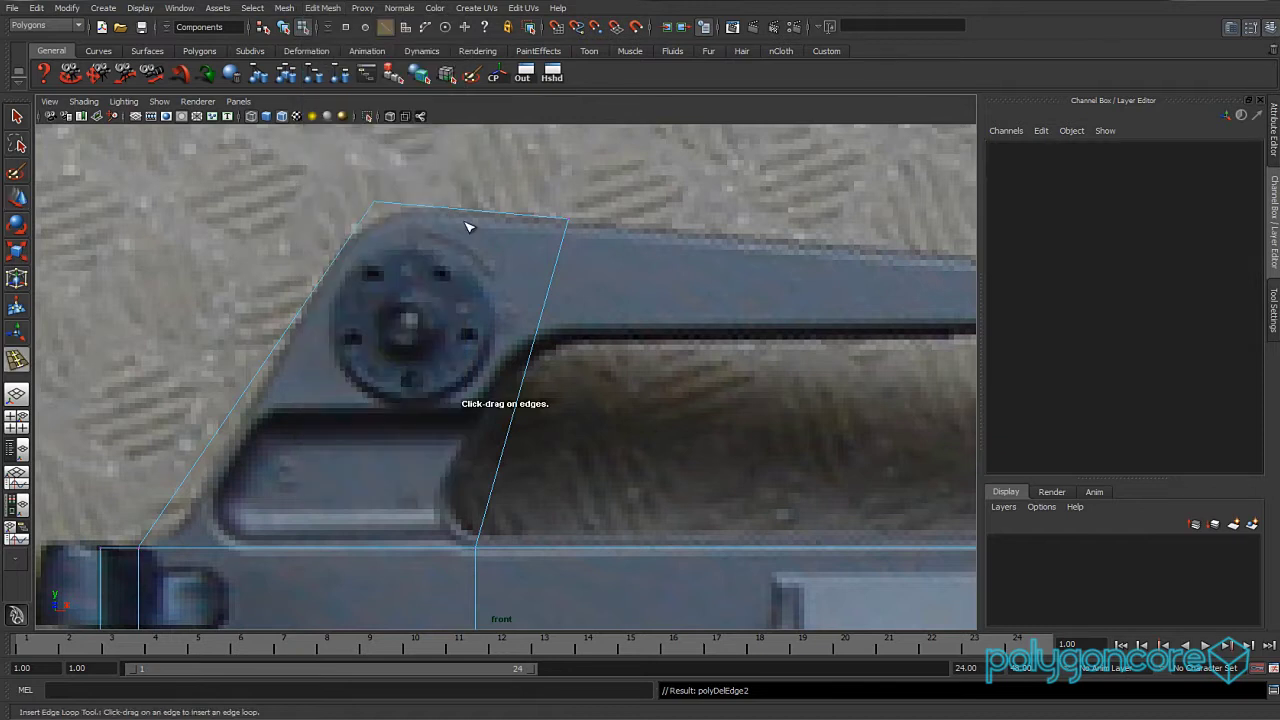
drag(540, 328, 540, 328)
key(w)
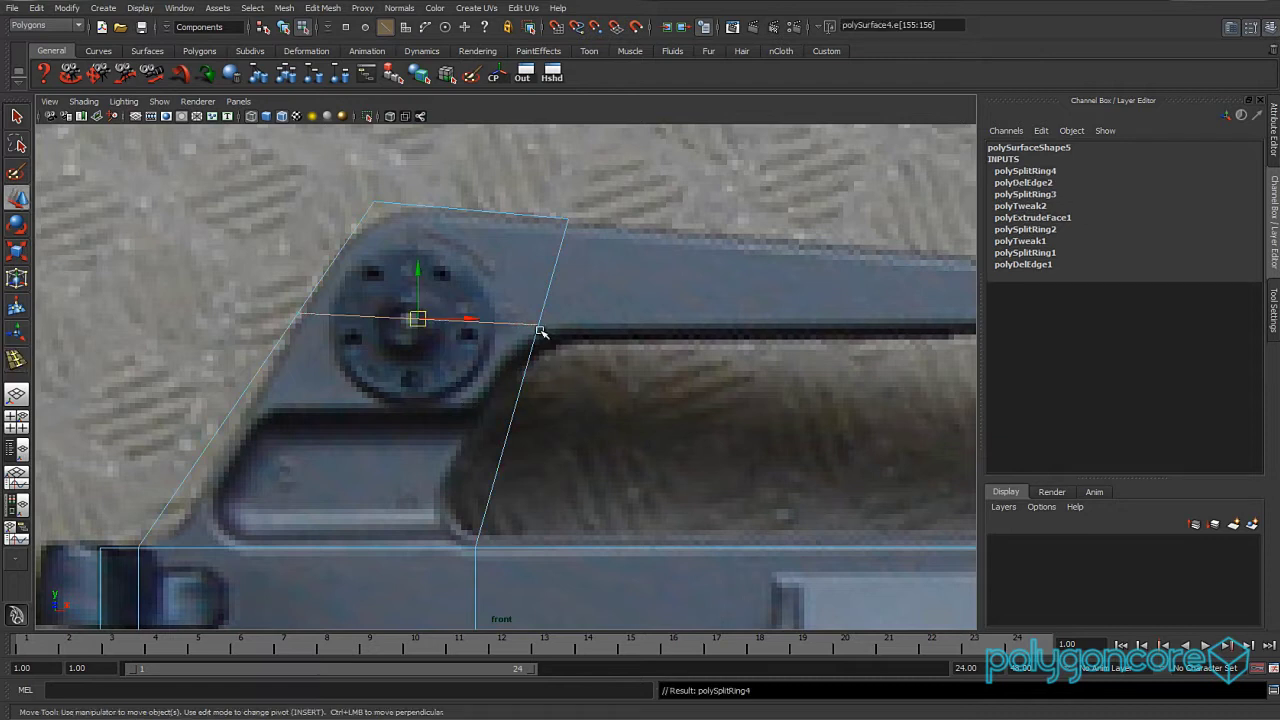
right_drag(329, 315, 284, 315)
drag(317, 300, 338, 315)
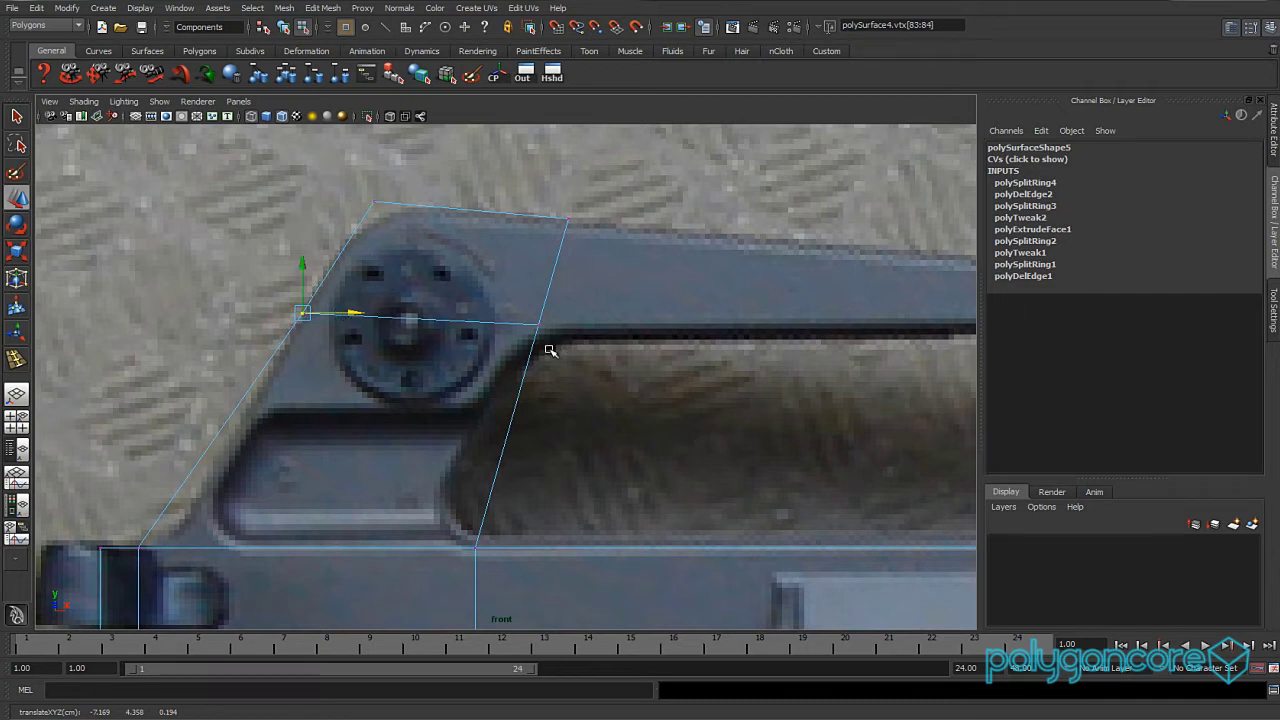
- Insert an edge loop along the upper edge of the support's recess and fit its end vertices to the handle's rear and opening outlines
click(322, 8)
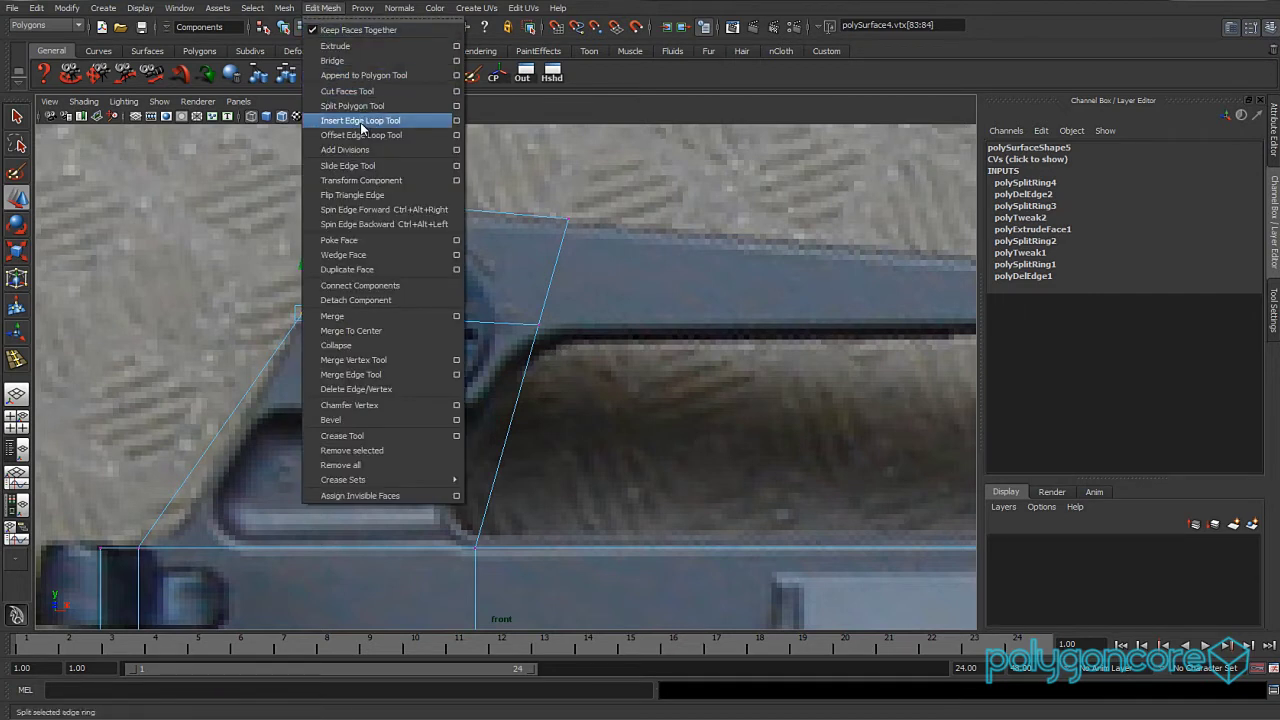
click(375, 117)
drag(521, 407, 519, 410)
key(w)
right_drag(291, 408, 232, 402)
drag(234, 403, 301, 404)
drag(529, 393, 503, 433)
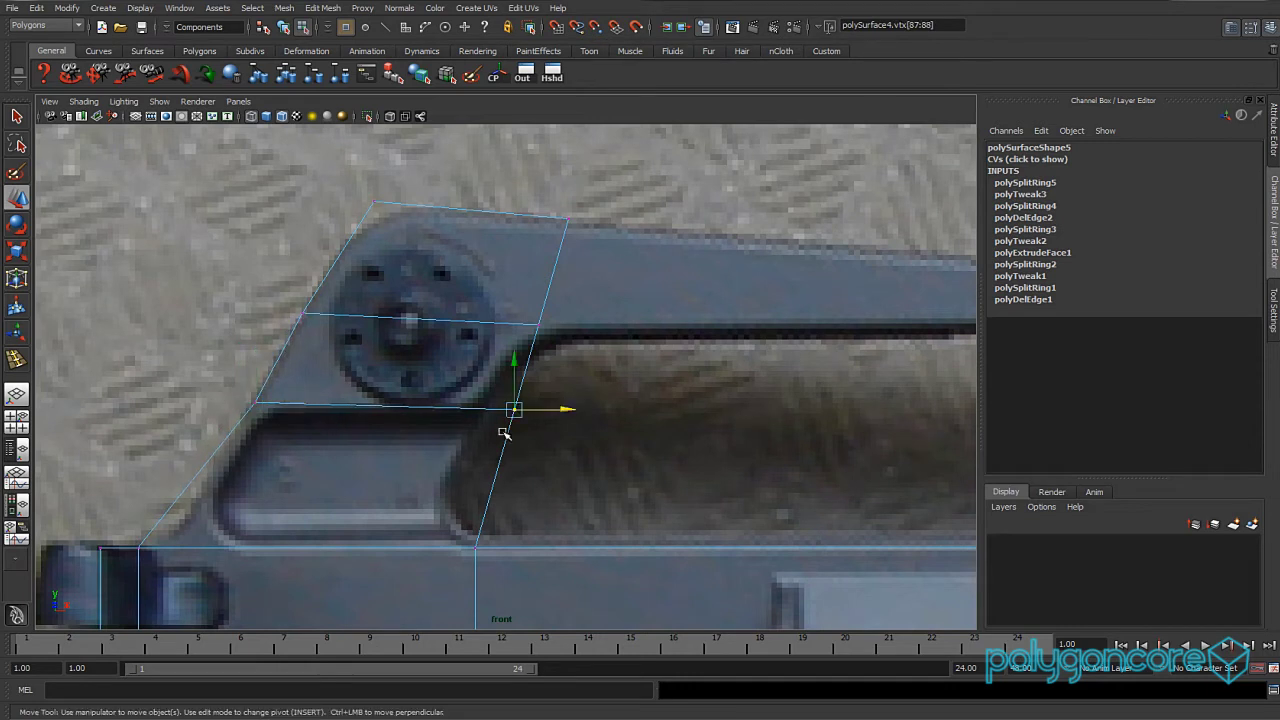
drag(566, 408, 528, 407)
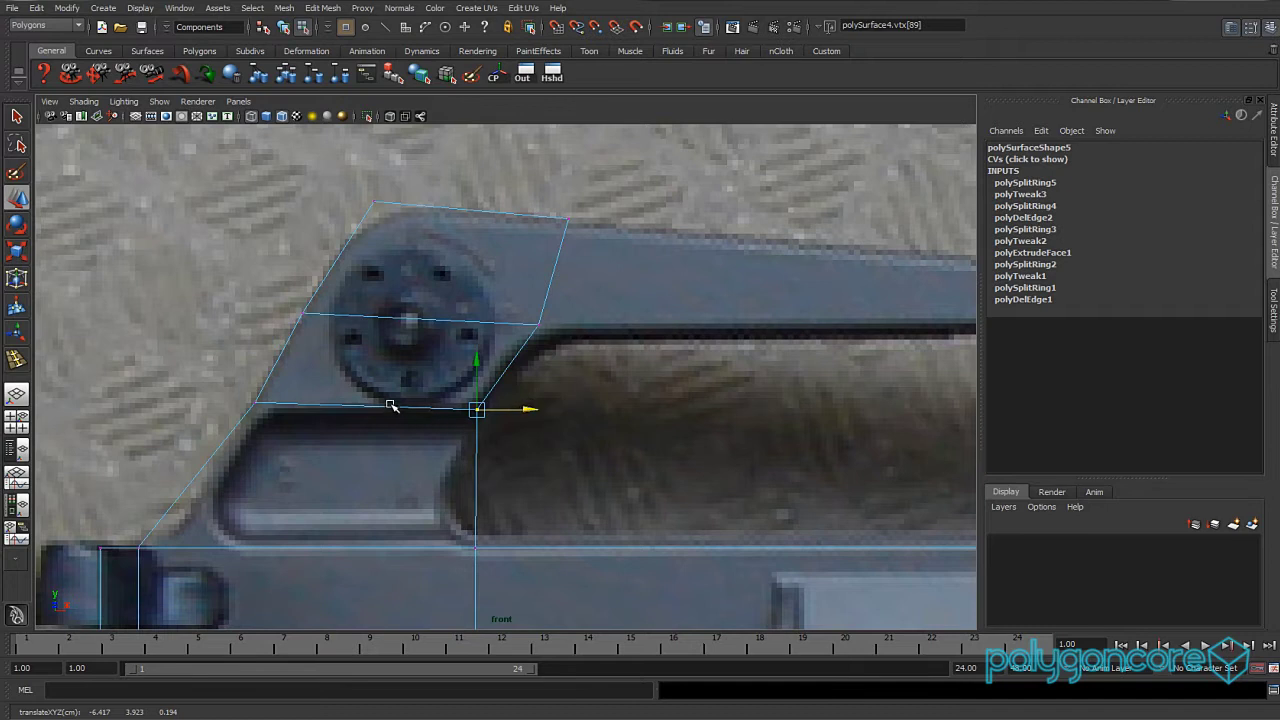
alt+middle_drag(395, 368, 469, 360)
drag(317, 403, 368, 390)
- Insert an edge loop through the middle of the support's recess and fit the end vertices to the opening and rear outlines
click(322, 8)
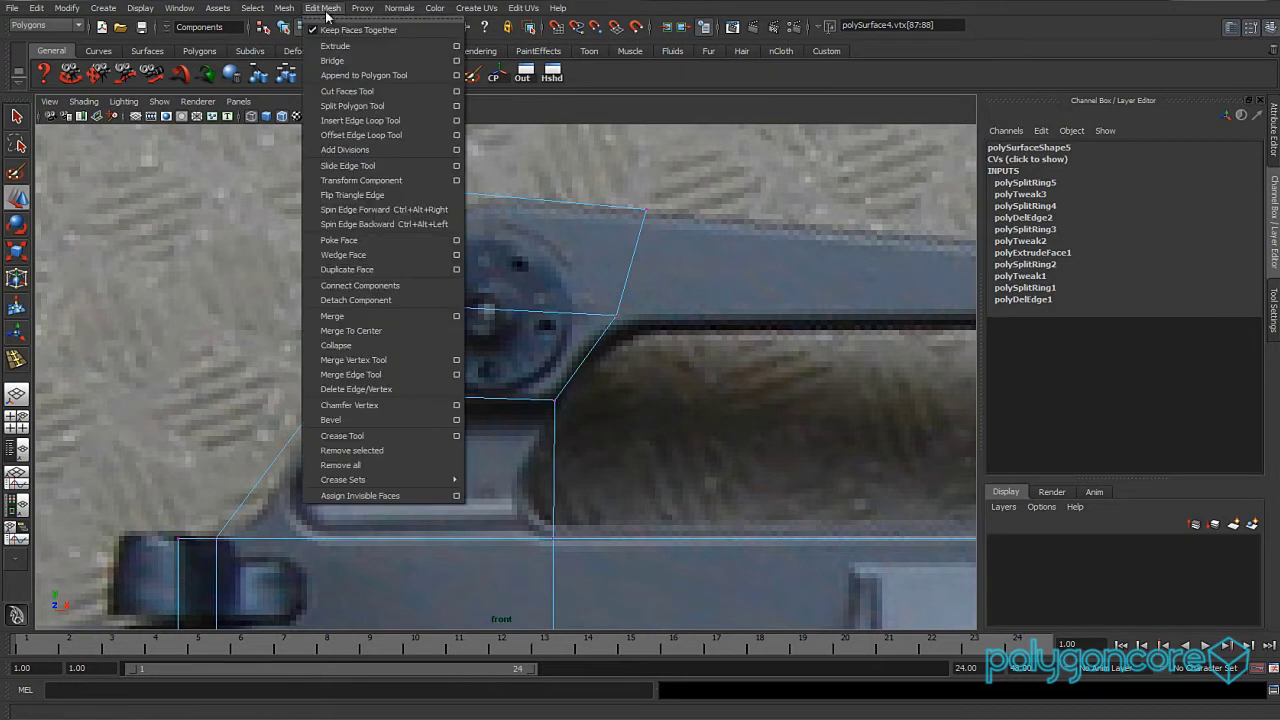
click(375, 121)
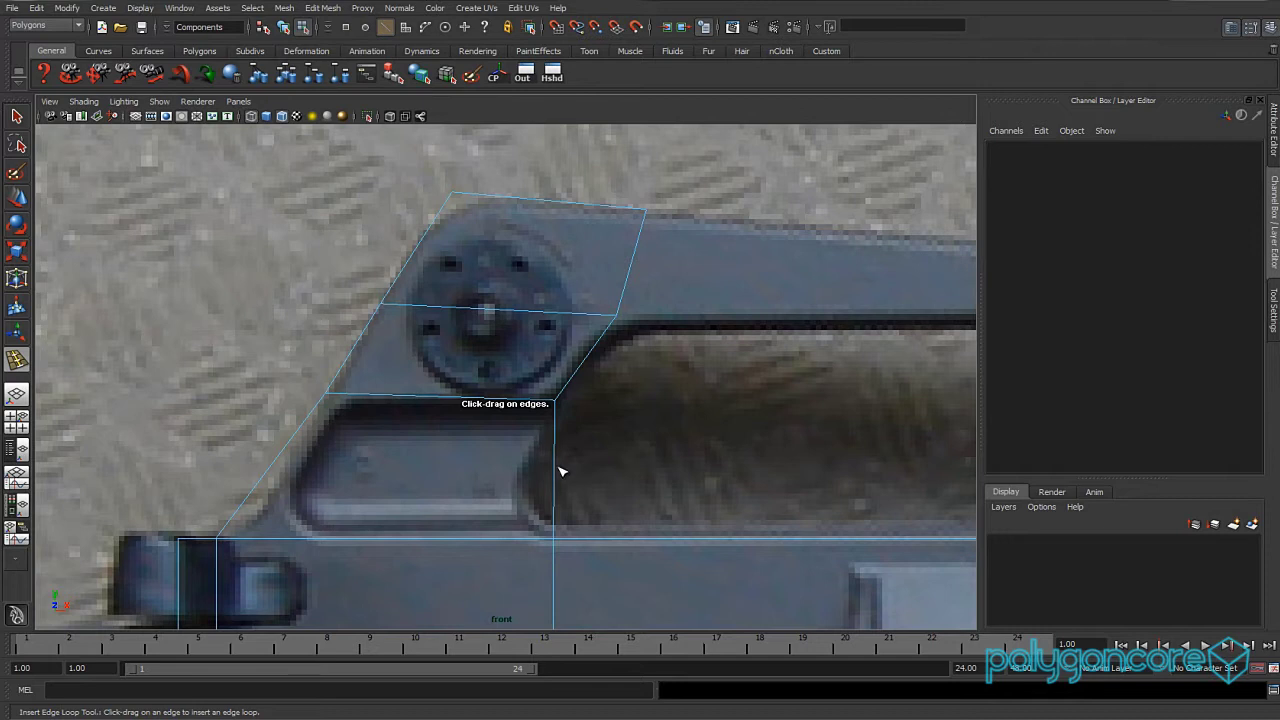
drag(556, 474, 554, 478)
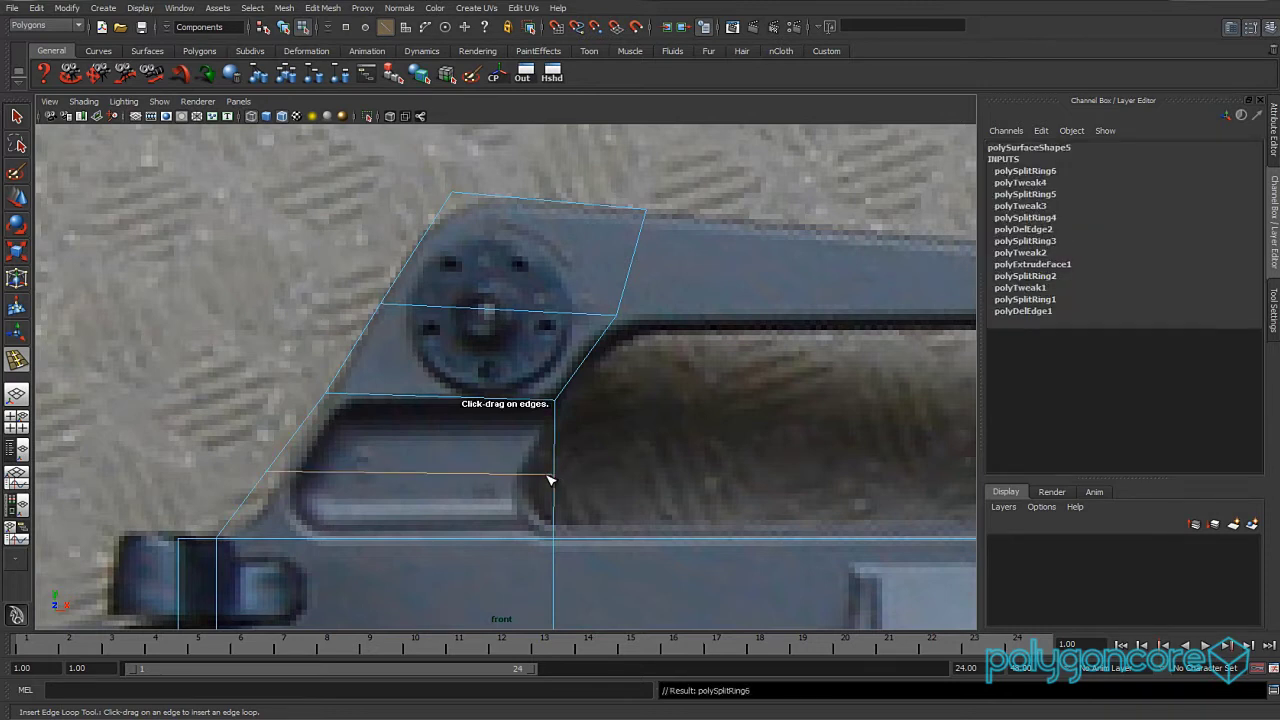
key(w)
right_drag(386, 471, 320, 470)
alt+middle_drag(480, 466, 490, 432)
scroll(520, 440, up, 2)
mouse_move(600, 437)
mouse_down()
mouse_move(572, 477)
mouse_move(614, 453)
mouse_move(587, 455)
mouse_up()
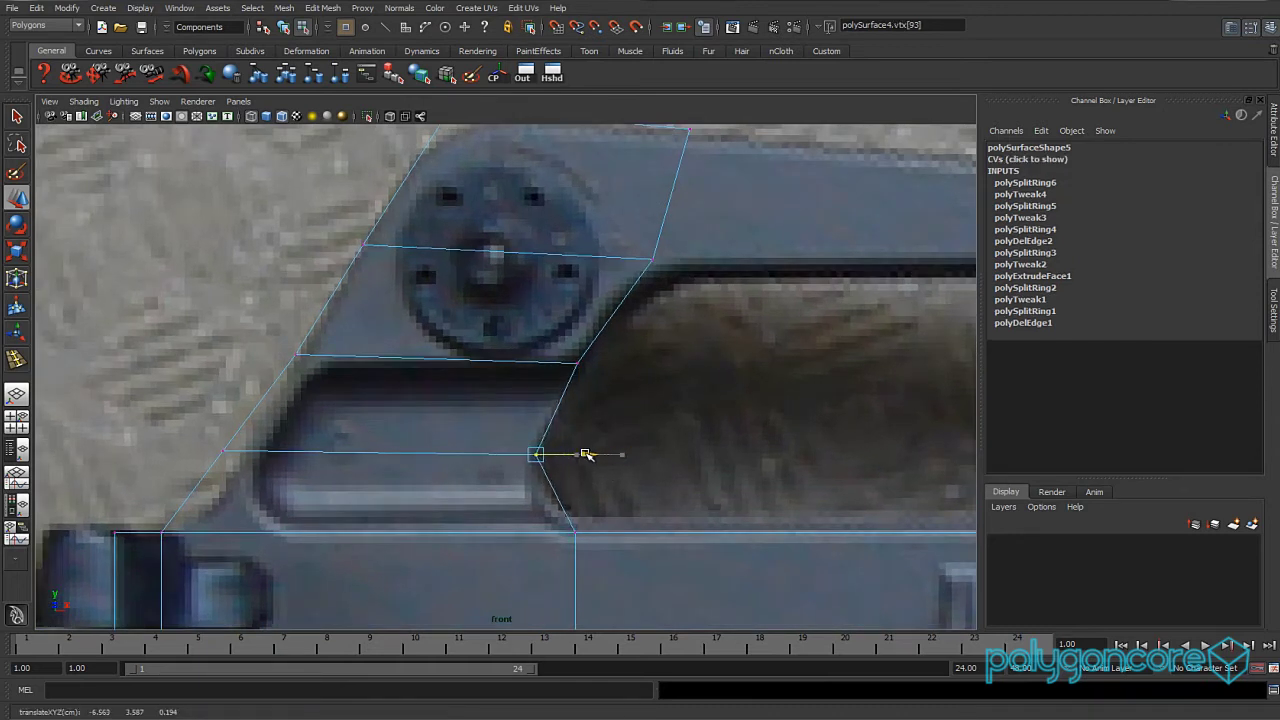
drag(261, 431, 200, 469)
drag(277, 451, 299, 453)
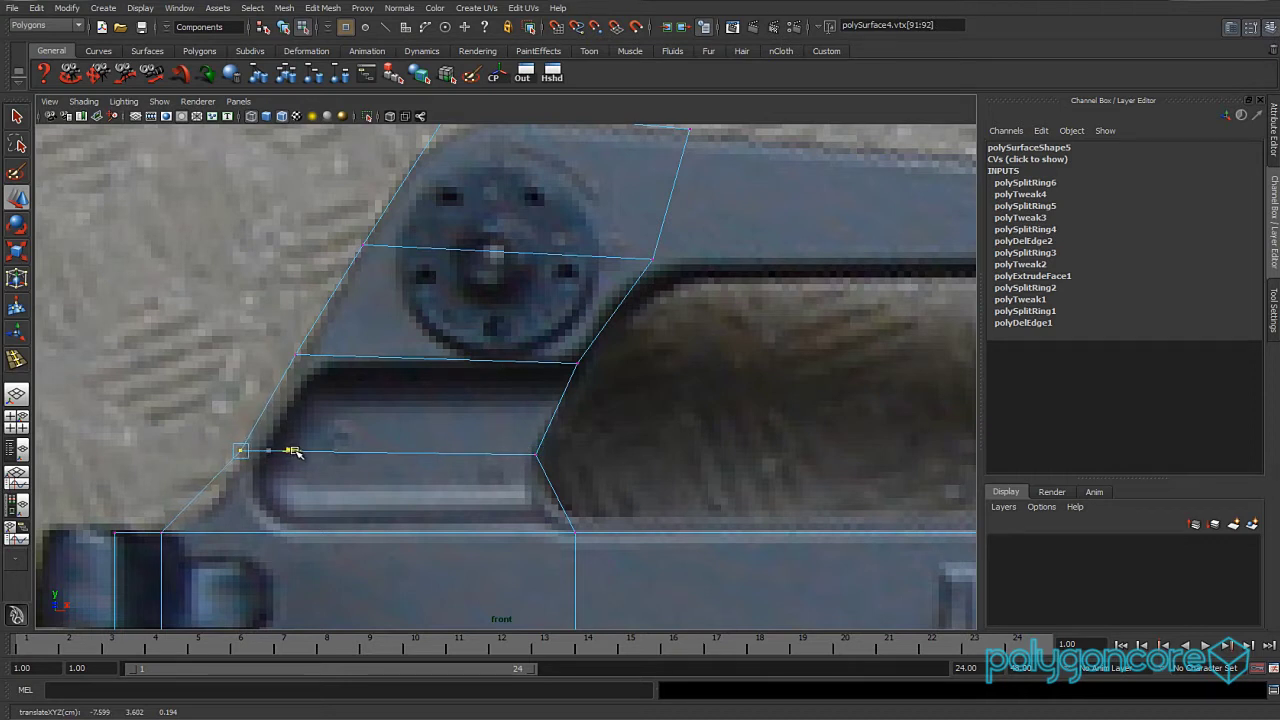
drag(317, 381, 351, 350)
alt+middle_drag(385, 397, 383, 460)
mouse_move(388, 294)
mouse_down()
mouse_move(324, 333)
mouse_move(407, 306)
mouse_up()
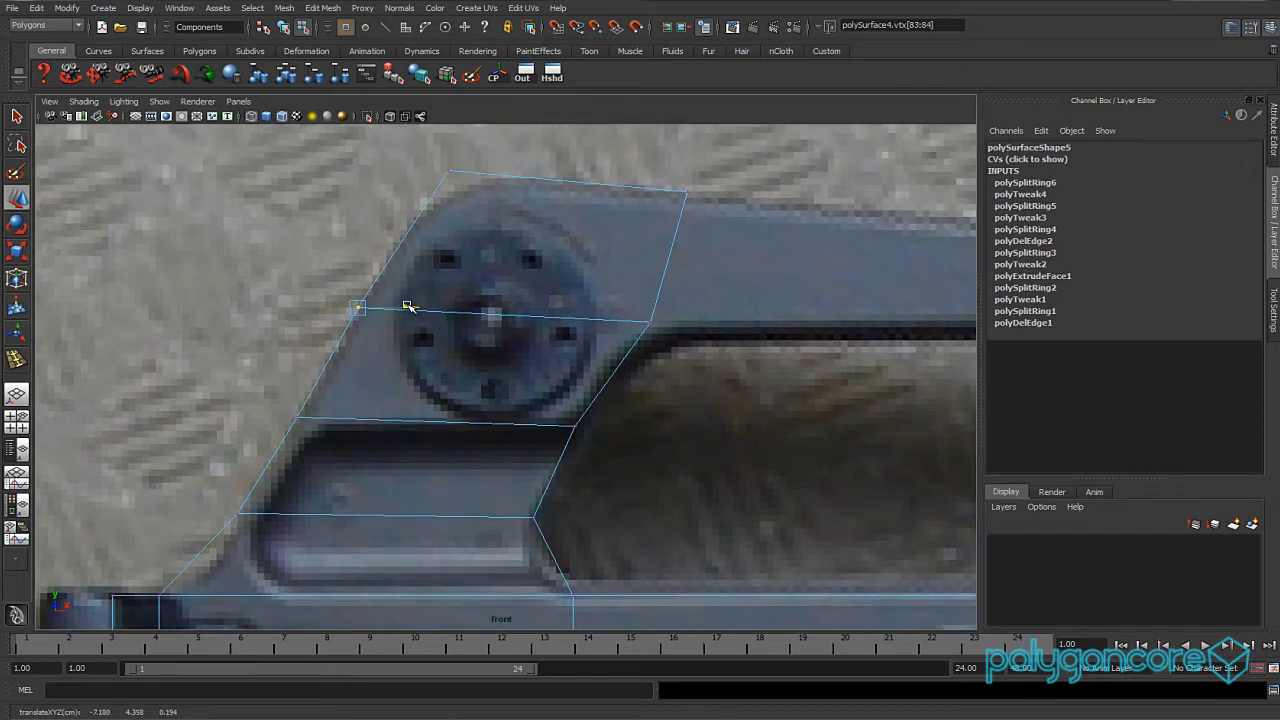
- Bevel the edge loop through the middle of the support's recess and slightly reduce the bevel offset
alt+middle_drag(353, 462, 378, 341)
scroll(403, 379, up, 1)
right_drag(378, 408, 380, 366)
click(424, 403)
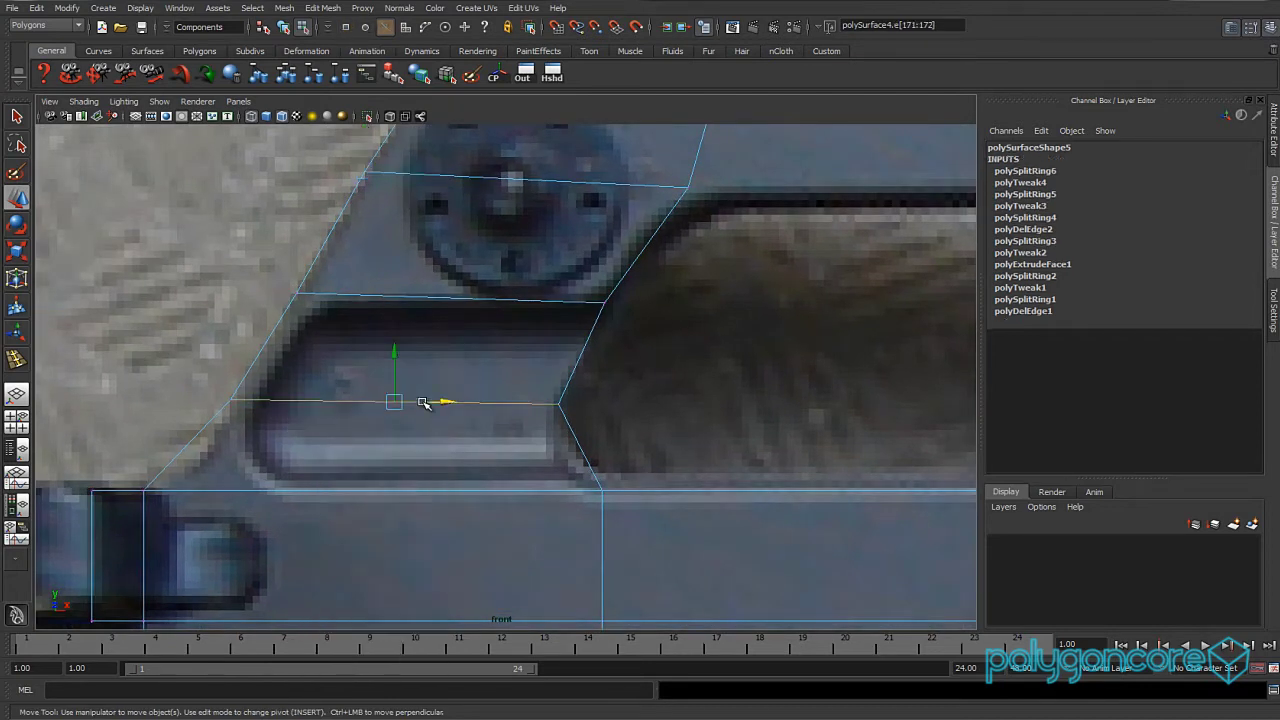
shift+right_click(488, 403)
shift+right_drag(487, 403, 527, 405)
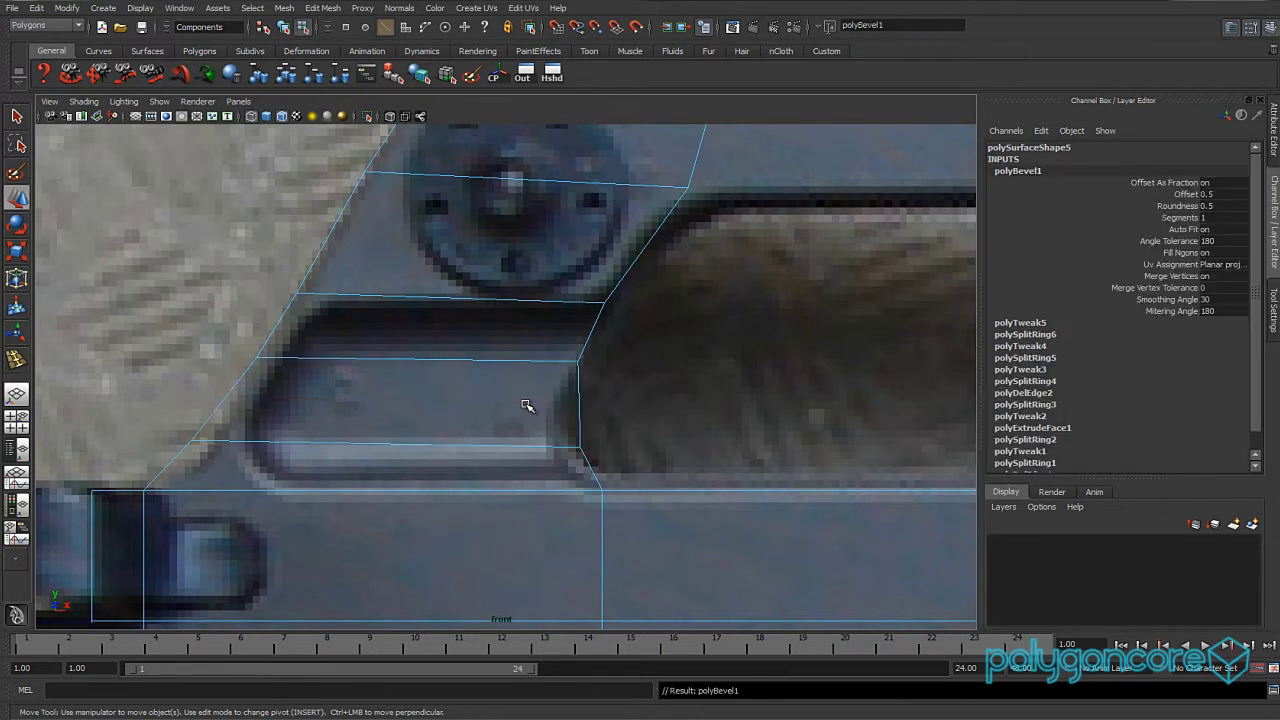
click(1185, 194)
middle_drag(784, 320, 770, 317)
- Move the front vertices of the two beveled edges onto the curved rear outline of the carry handle opening
right_drag(572, 366, 523, 370)
drag(569, 353, 617, 386)
key(w)
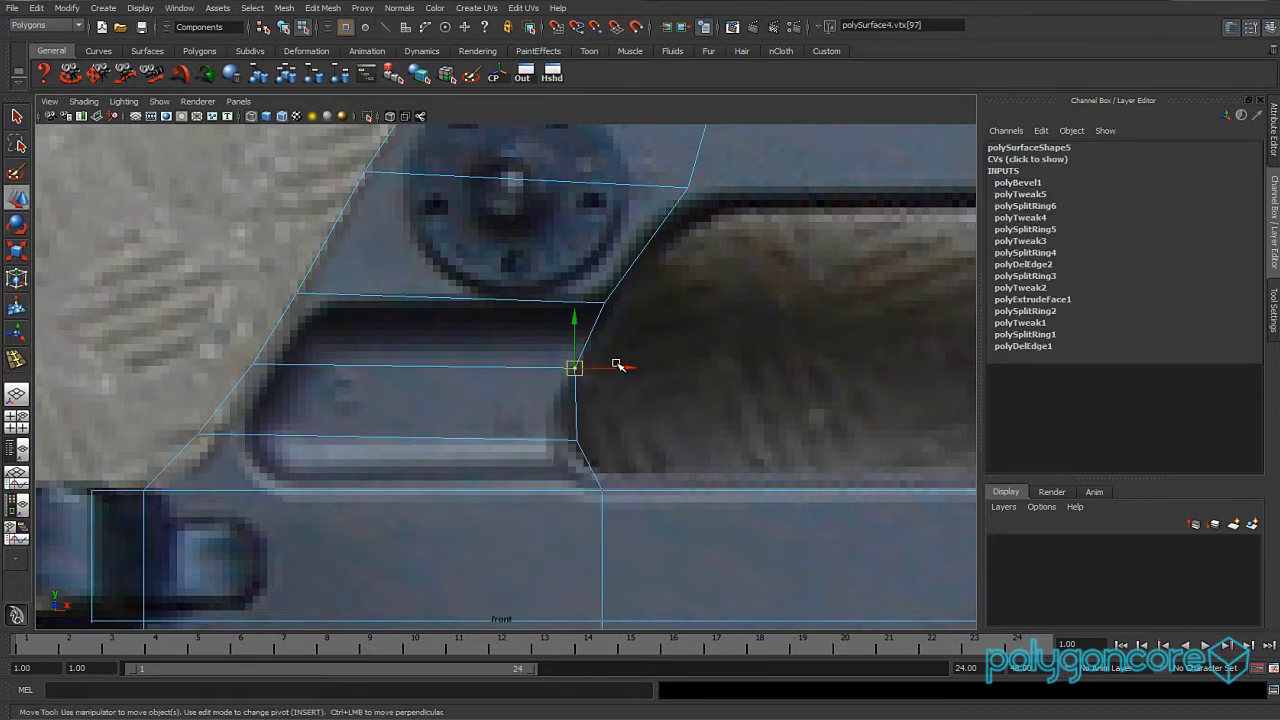
mouse_move(596, 437)
mouse_down()
mouse_move(563, 453)
mouse_move(621, 438)
mouse_up()
middle_drag(620, 438, 618, 437)
drag(597, 358, 622, 367)
drag(588, 420, 560, 446)
click(607, 424)
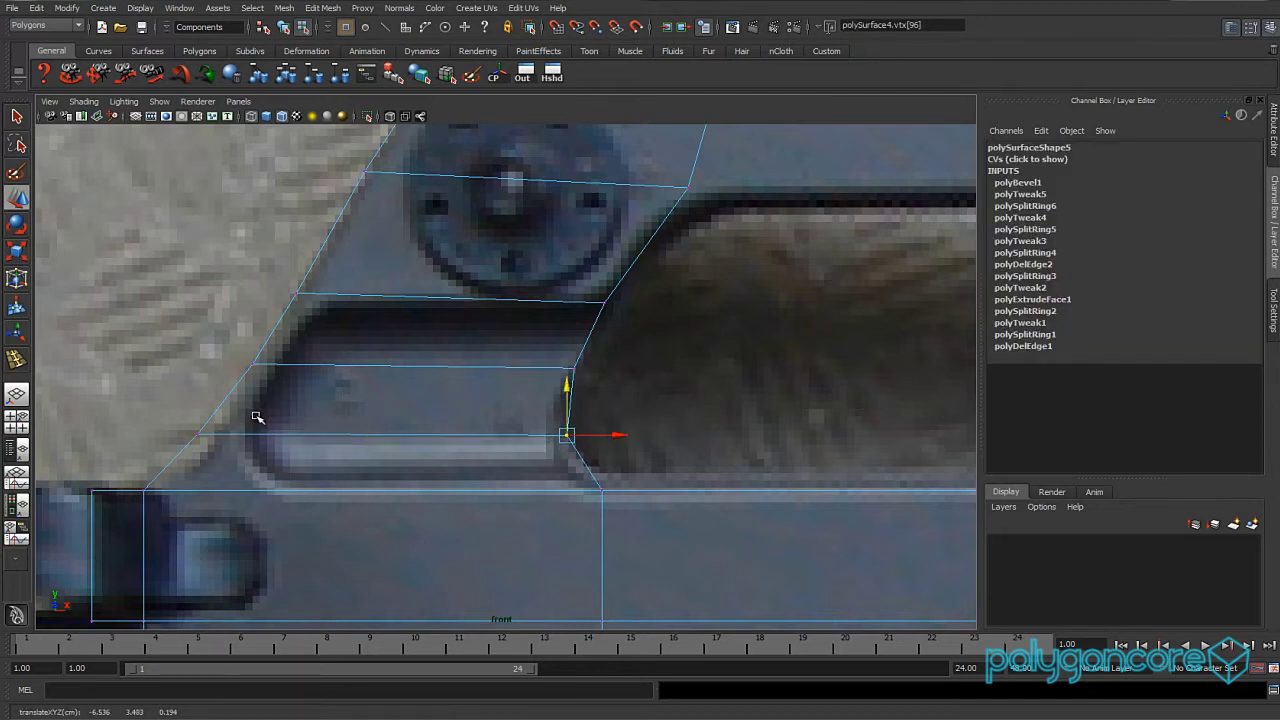
- Adjust the vertices along the handle support's rear side to follow the slanted outline in the photo
alt+middle_drag(261, 430, 463, 441)
drag(416, 431, 456, 441)
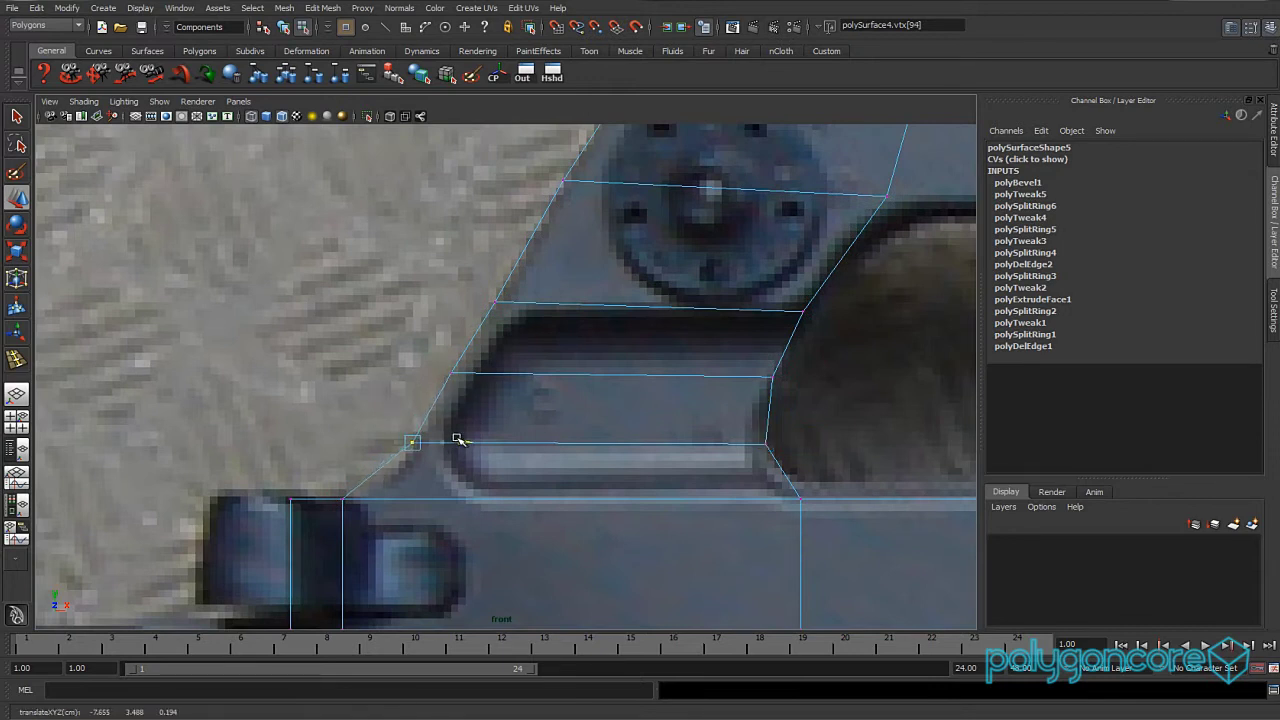
drag(497, 352, 450, 398)
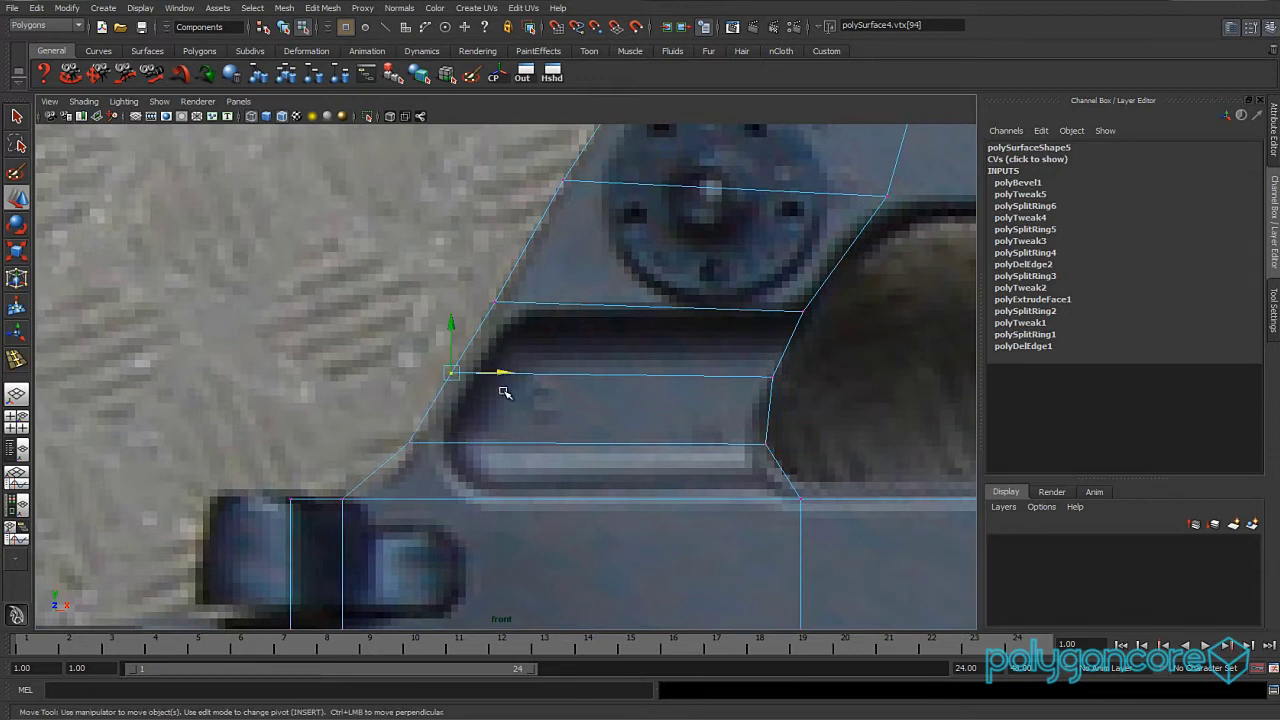
drag(512, 284, 480, 318)
click(541, 299)
alt+middle_drag(506, 401, 452, 437)
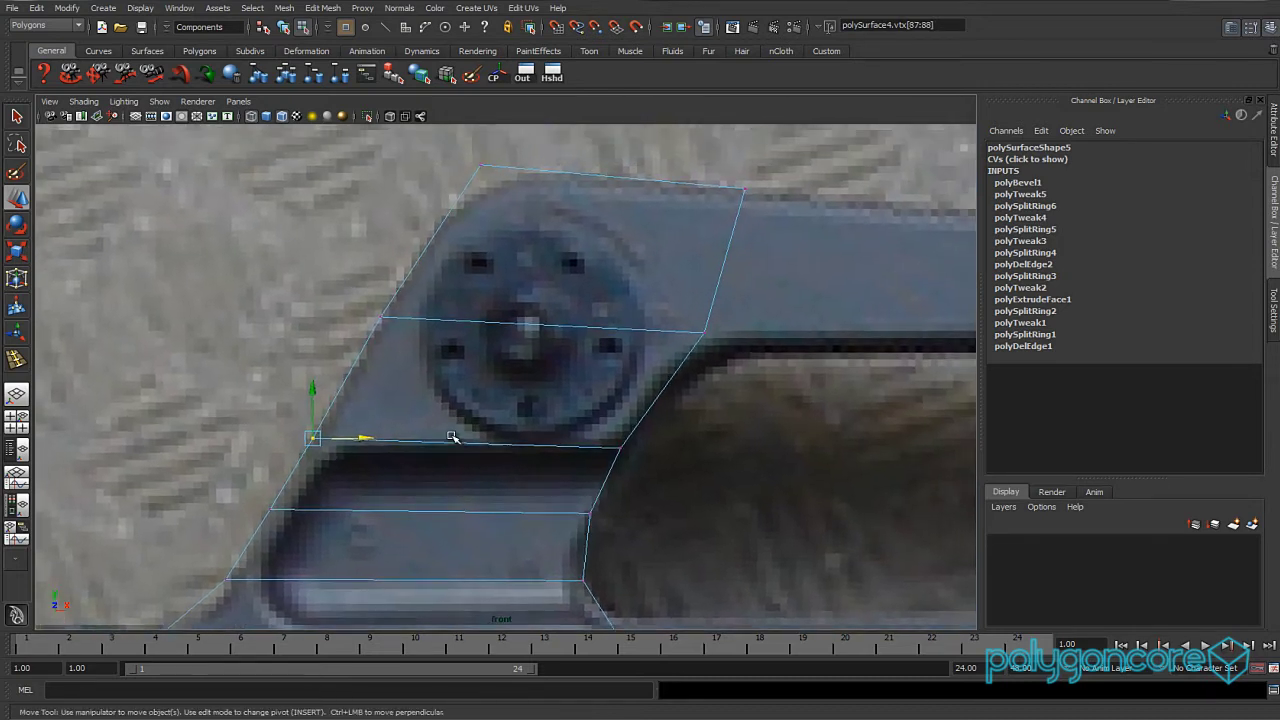
drag(354, 335, 354, 337)
click(426, 313)
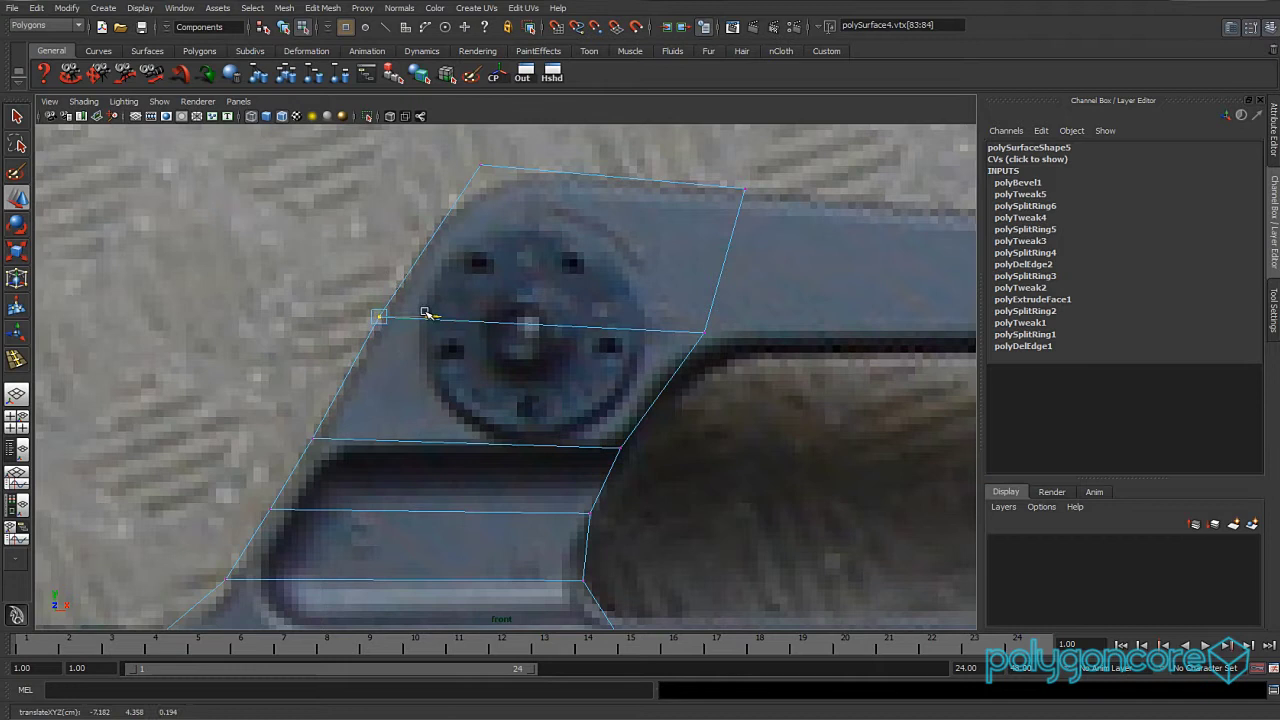
- Bevel the edge at the handle support's upper rear corner and compare it with the reference photo
alt+middle_drag(492, 341, 460, 393)
scroll(460, 393, up, 1)
key(space)
drag(460, 393, 460, 363)
key(5)
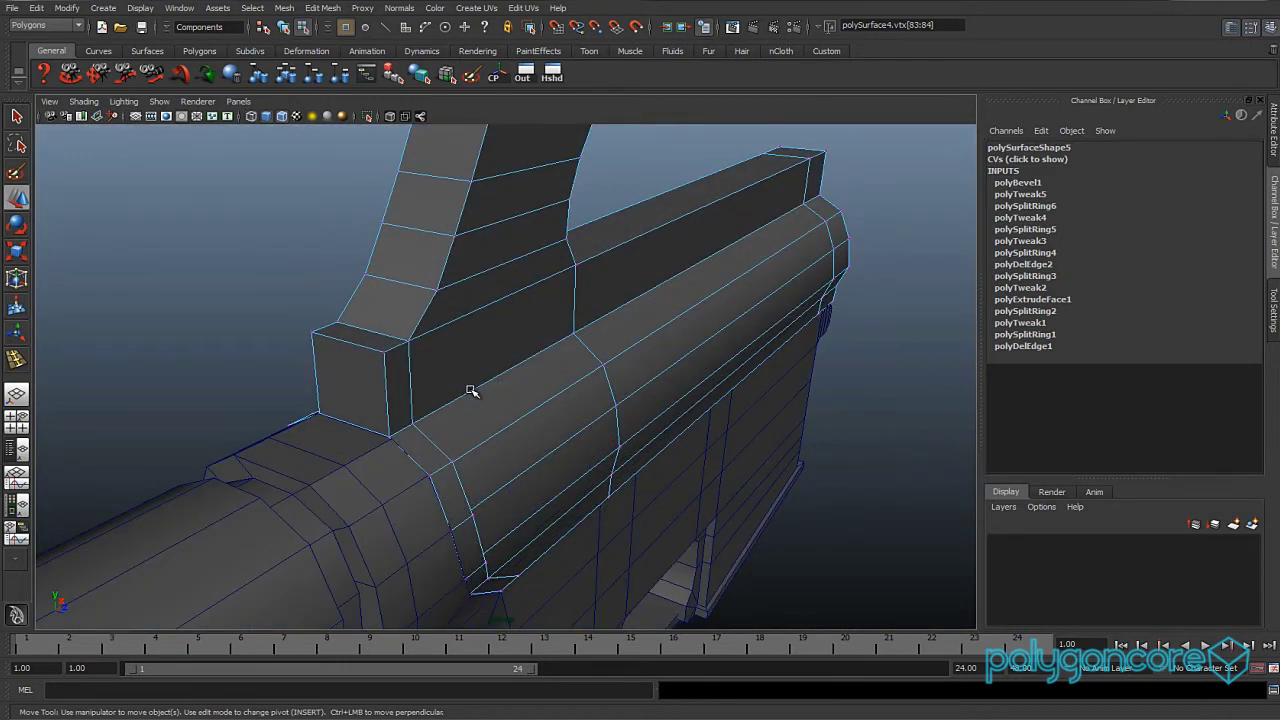
alt+middle_drag(512, 350, 463, 500)
alt+right_drag(463, 500, 477, 463)
right_drag(405, 307, 410, 278)
click(400, 214)
shift+right_drag(402, 210, 452, 226)
key(space)
drag(453, 227, 450, 249)
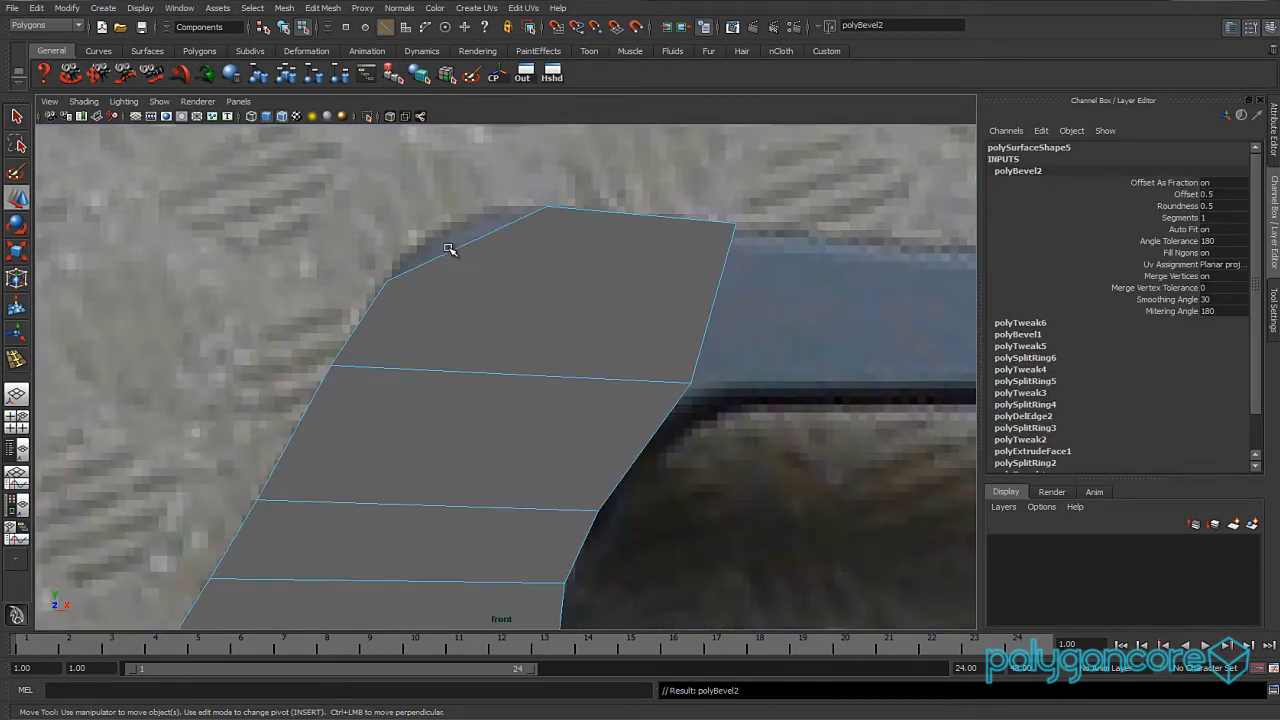
- Set the corner bevel to 2 segments with an offset of 0.44
click(1209, 216)
text(2)
key(Return)
click(1188, 194)
middle_drag(689, 314, 594, 304)
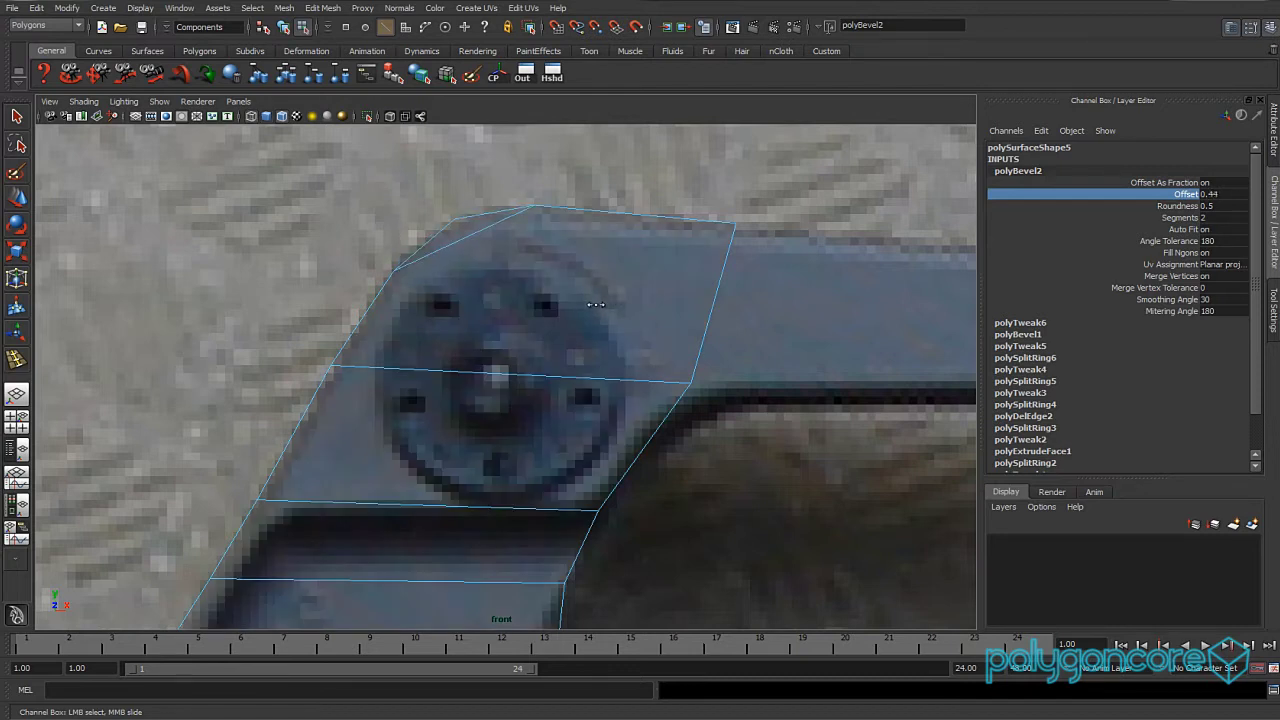
- Delete the faulty inward-bent face on the lower segment of the handle's beveled upper rear corner
key(space)
drag(586, 297, 386, 316)
right_click(386, 316)
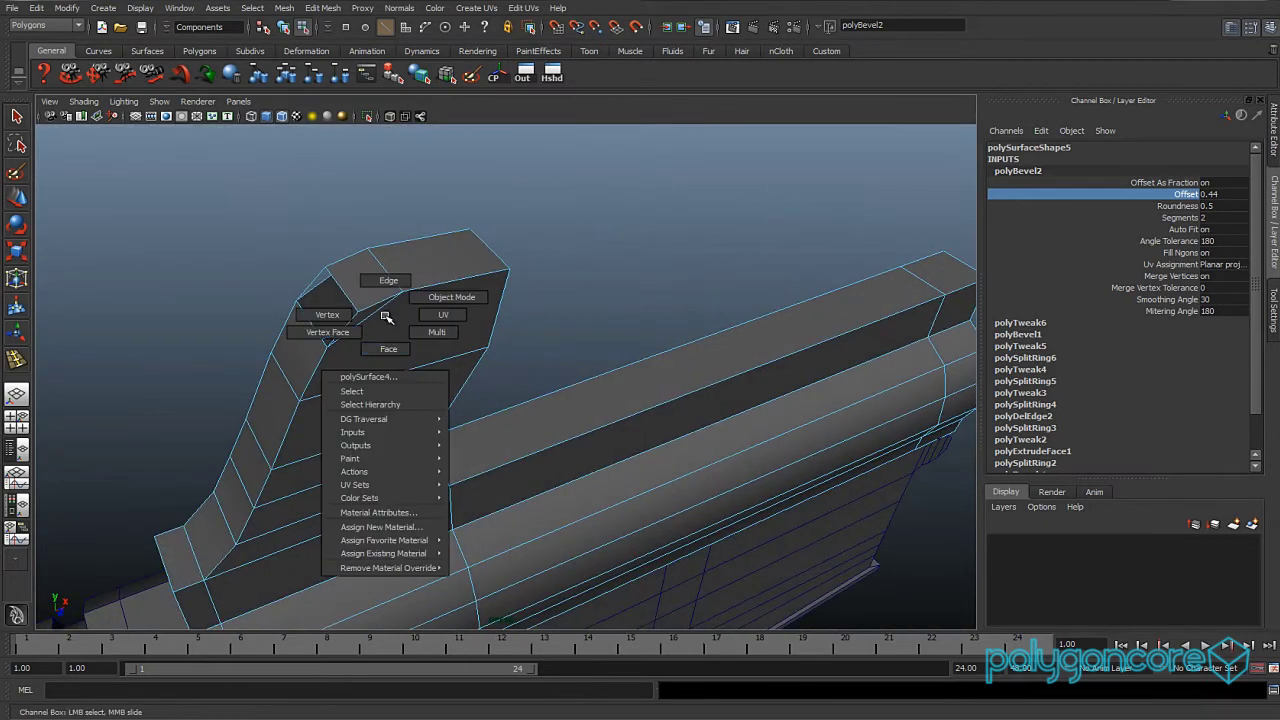
right_drag(386, 316, 388, 348)
scroll(389, 346, up, 3)
alt+middle_drag(382, 328, 495, 344)
click(489, 326)
click(434, 294)
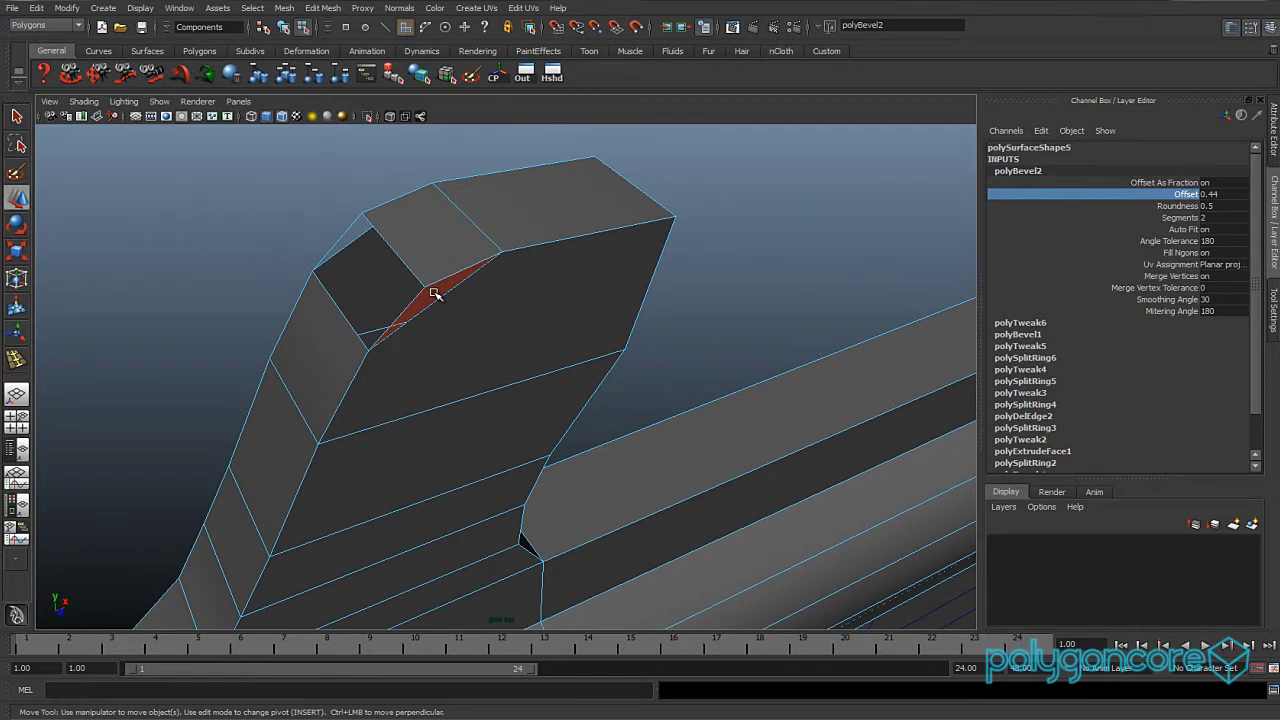
click(381, 293)
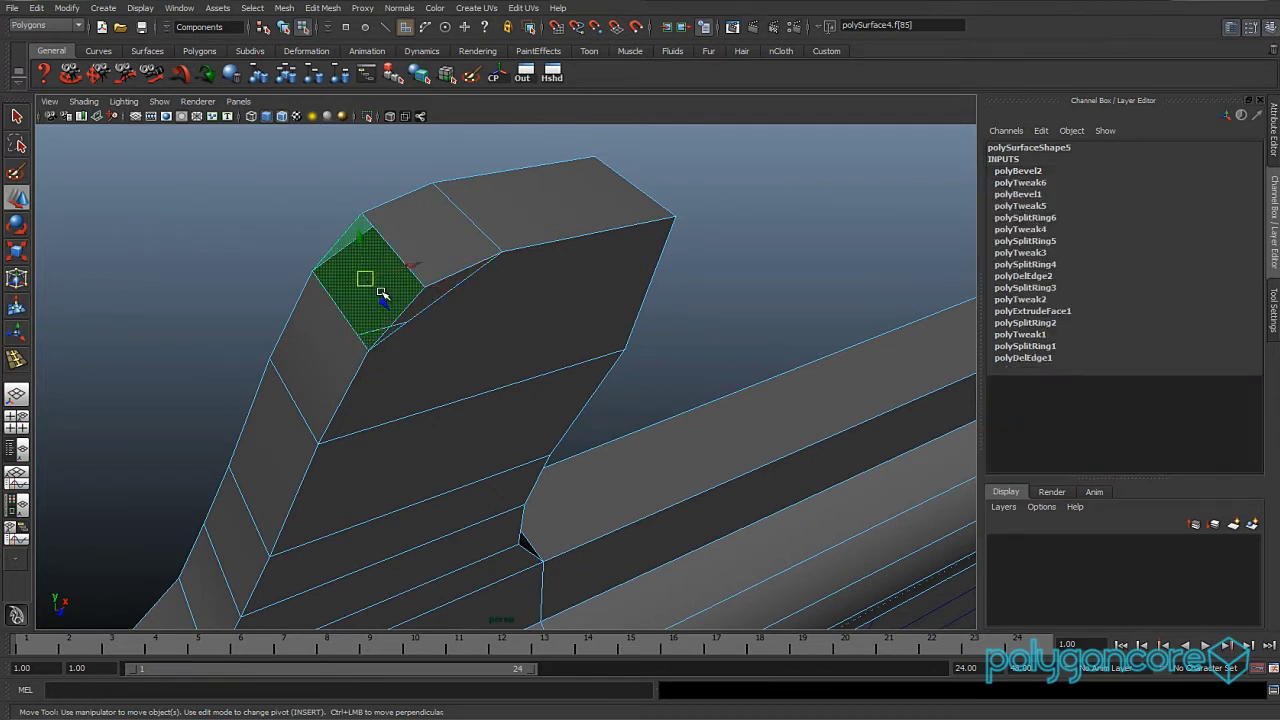
key(Delete)
- Fill the gap in the beveled corner with a new face using the Append to Polygon Tool
click(328, 8)
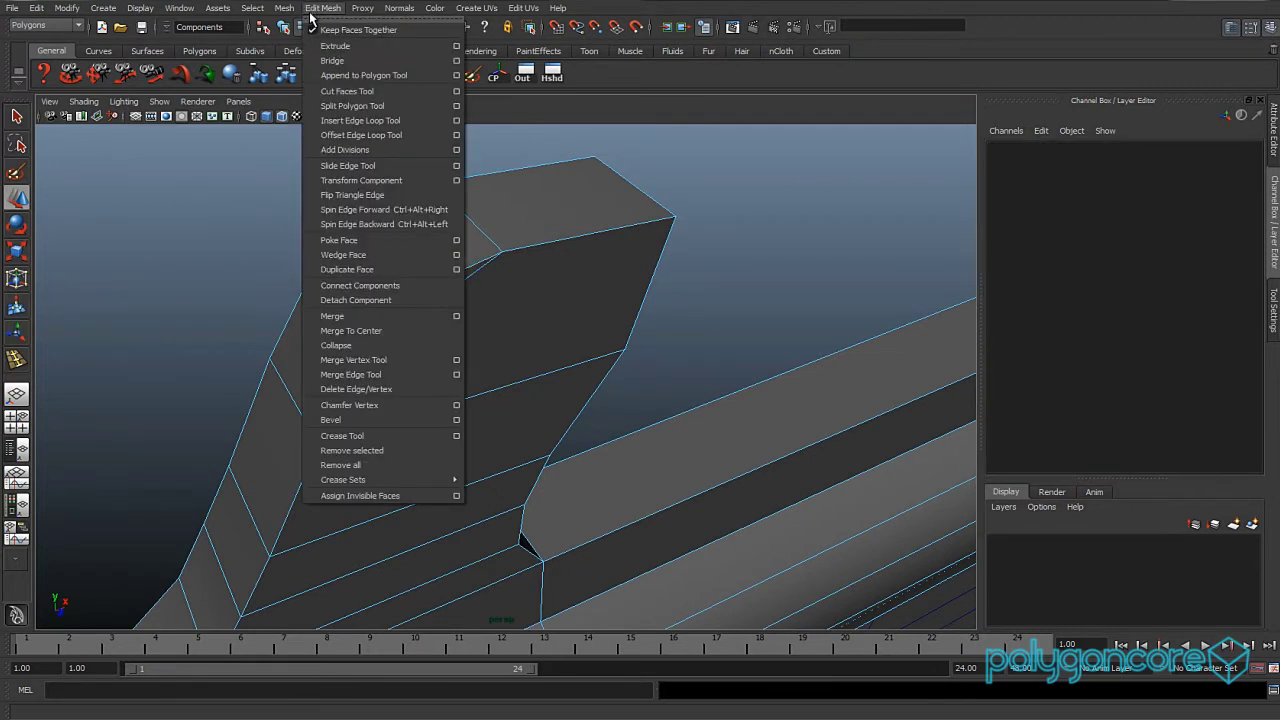
click(355, 77)
click(337, 305)
click(398, 258)
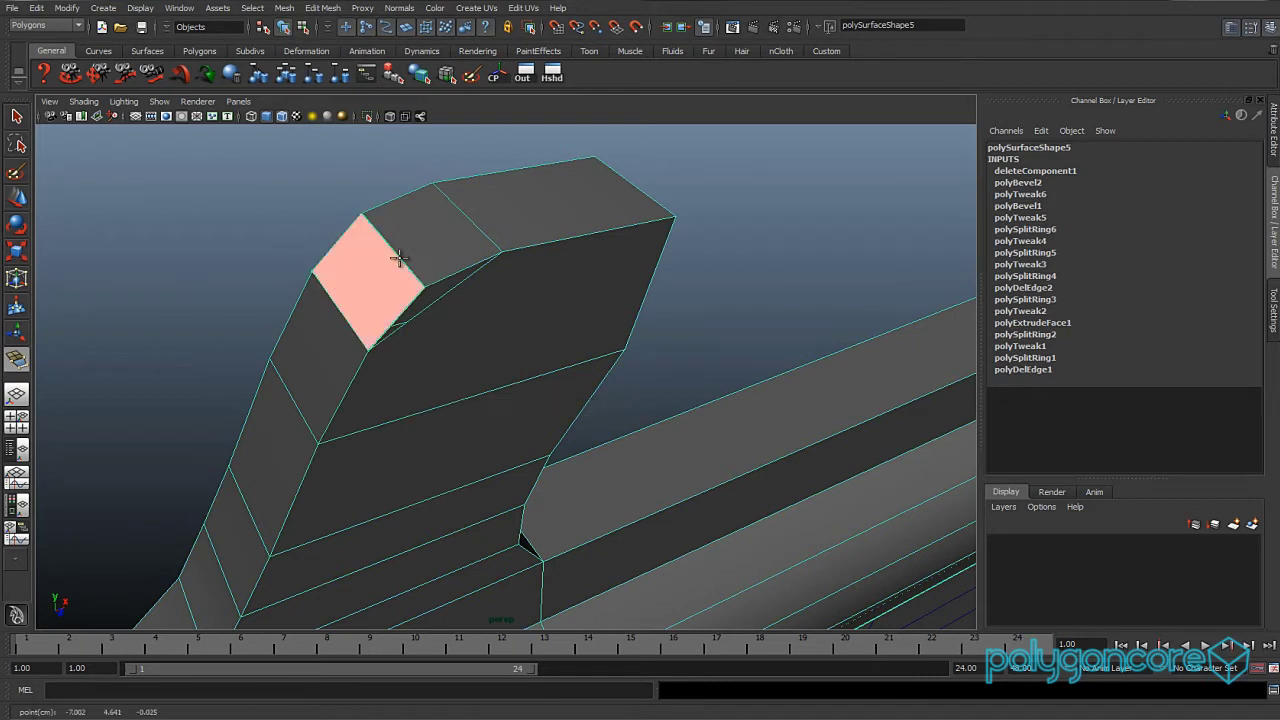
key(Return)
- Delete the diagonal edge below the beveled corner on the handle support's side
alt+drag(592, 312, 405, 282)
key(w)
alt+middle_drag(382, 243, 388, 337)
scroll(375, 320, up, 3)
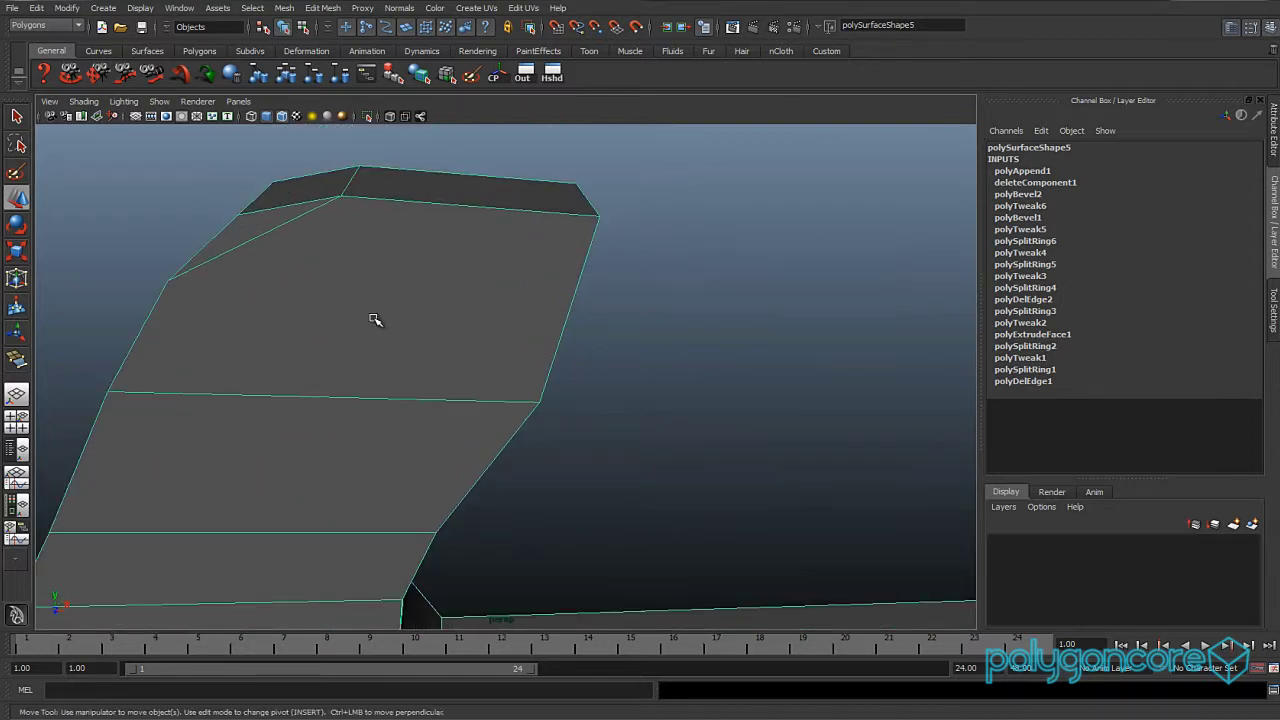
alt+drag(343, 189, 367, 201)
mouse_move(365, 226)
right_down()
mouse_move(362, 205)
mouse_move(357, 214)
right_up()
click(357, 214)
alt+drag(357, 303, 753, 271)
shift+right_drag(766, 266, 710, 282)
alt+drag(710, 282, 437, 270)
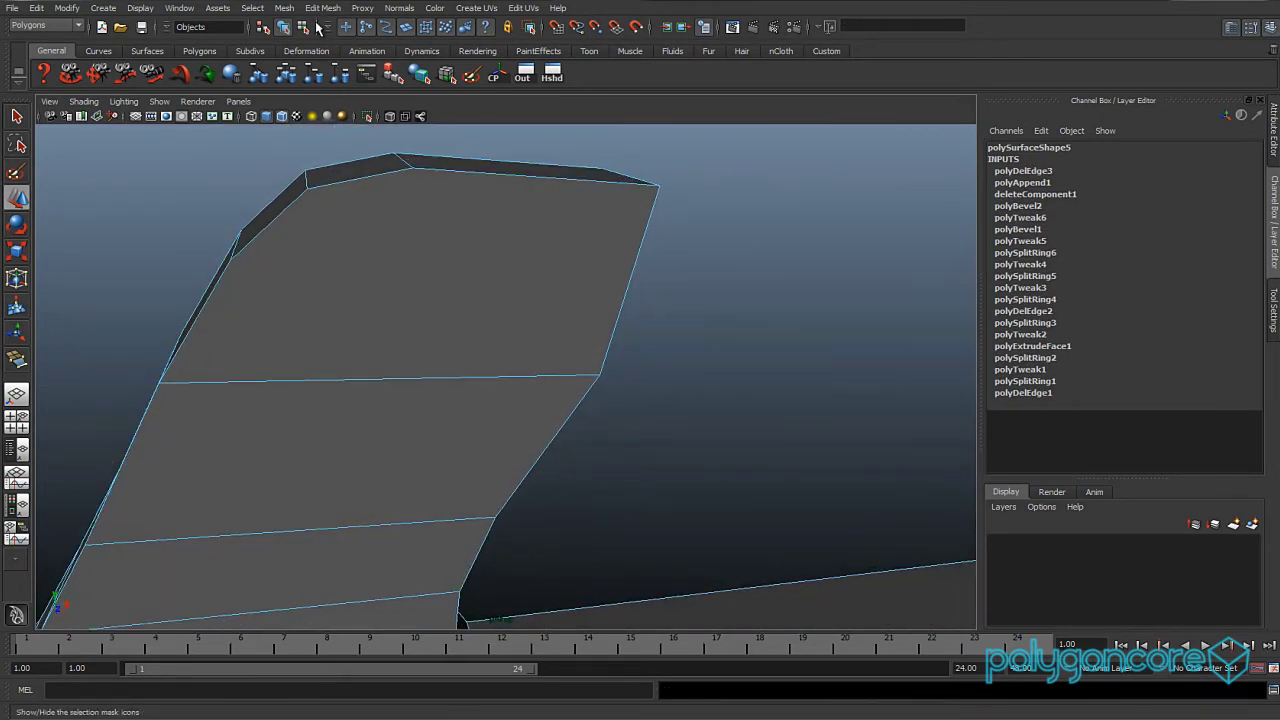
- Split the near side of the handle support with two cuts from the lower and upper bevel corners to the inner front corner
click(322, 8)
click(358, 107)
alt+drag(251, 266, 271, 266)
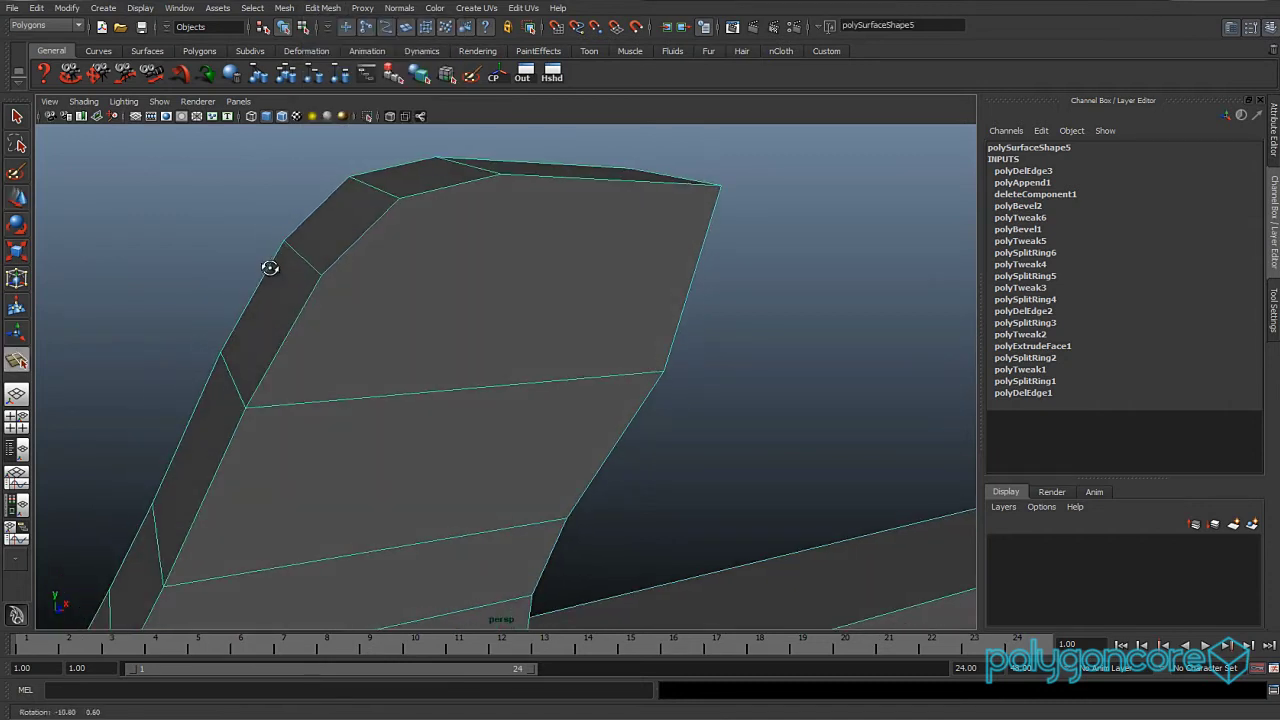
alt+drag(403, 303, 403, 297)
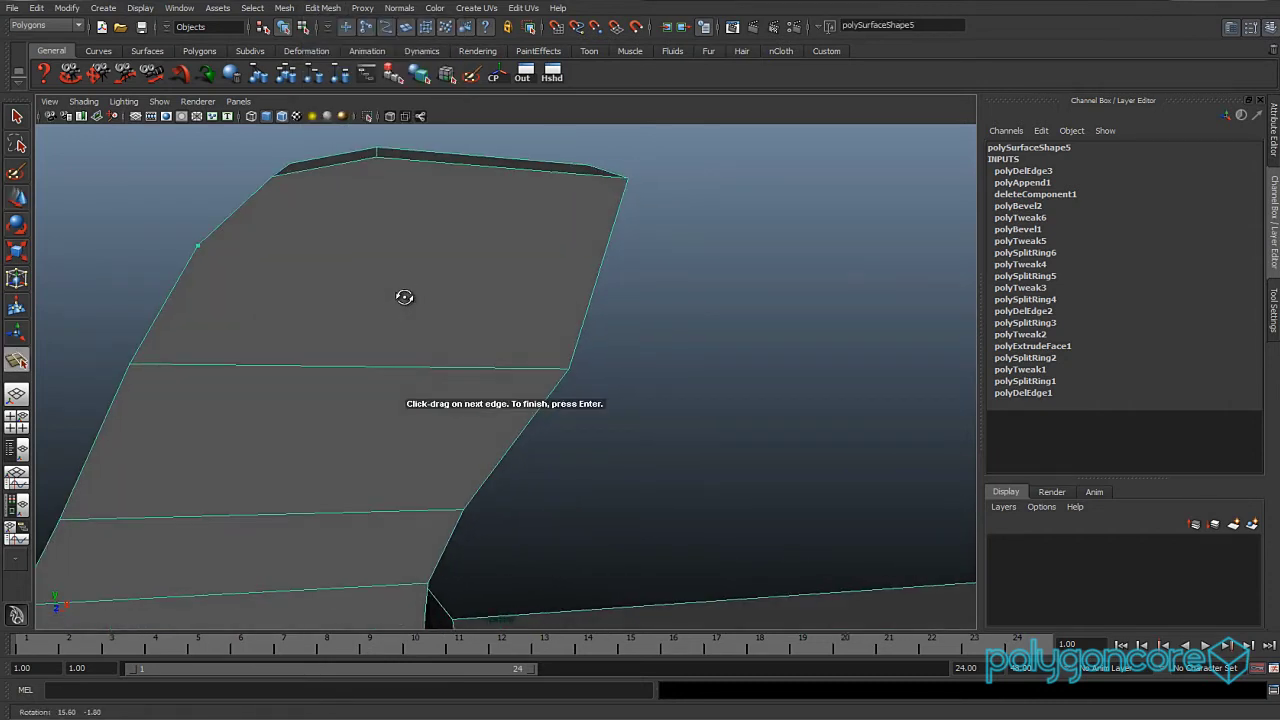
click(570, 370)
key(Return)
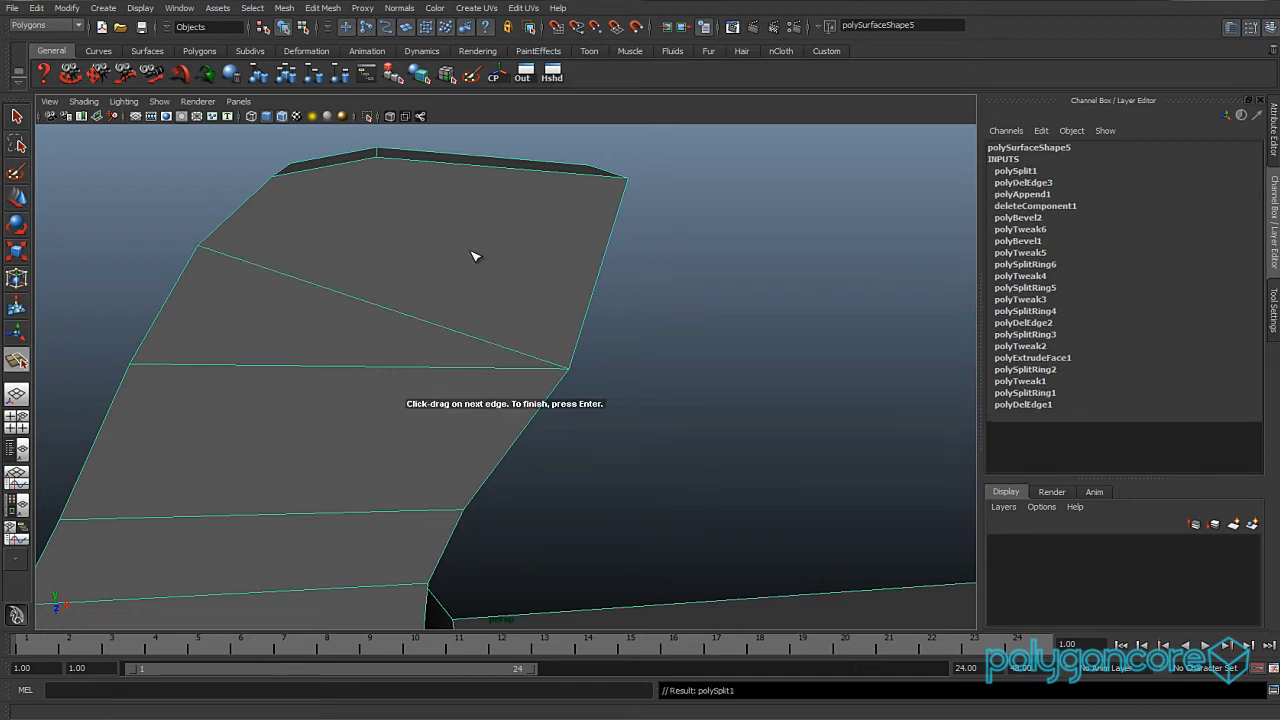
drag(380, 163, 377, 169)
drag(563, 363, 577, 374)
key(Return)
- Split the opposite side of the handle support with the same two cuts from the bevel corners to the inner front corner
mouse_move(563, 283)
alt+mouse_down()
mouse_move(543, 316)
mouse_move(346, 334)
mouse_move(494, 309)
mouse_move(515, 257)
mouse_move(449, 371)
mouse_move(403, 263)
mouse_move(630, 269)
mouse_move(420, 271)
mouse_move(380, 255)
alt+mouse_up()
click(500, 203)
click(374, 370)
key(Return)
alt+drag(514, 314, 693, 273)
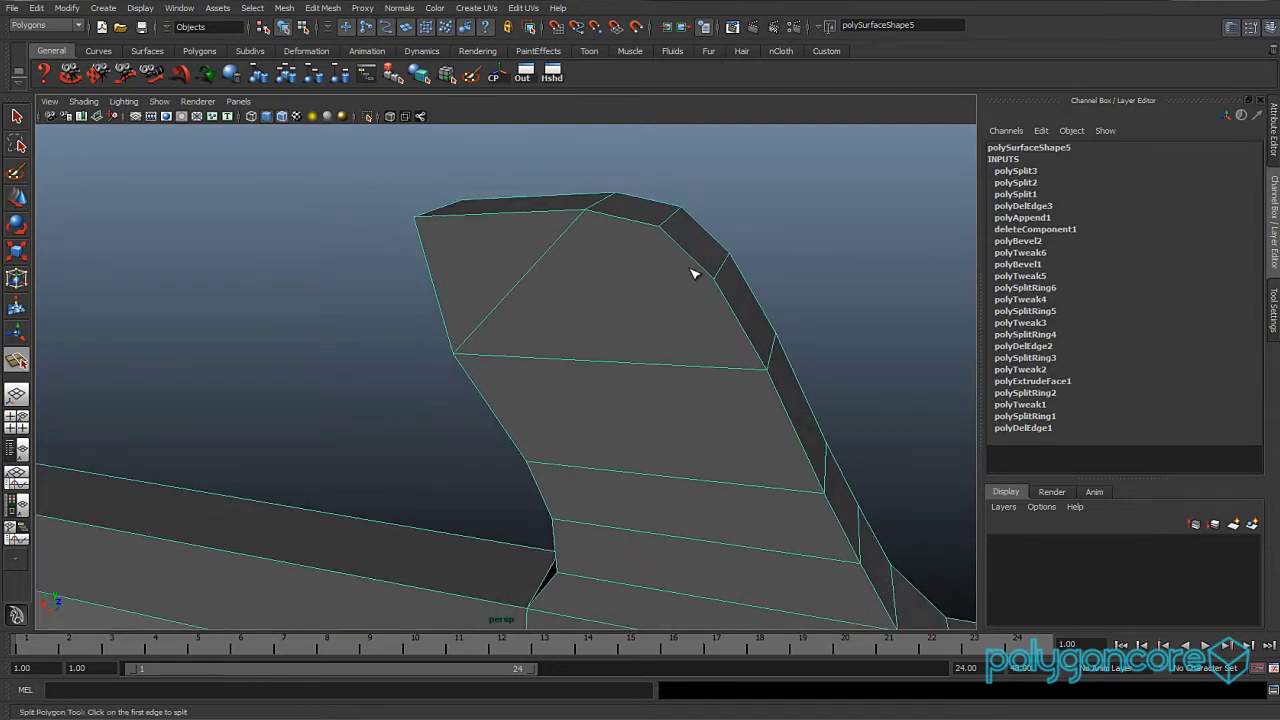
click(716, 283)
click(455, 355)
key(Return)
alt+drag(626, 271, 376, 315)
key(w)
scroll(494, 337, down, 2)
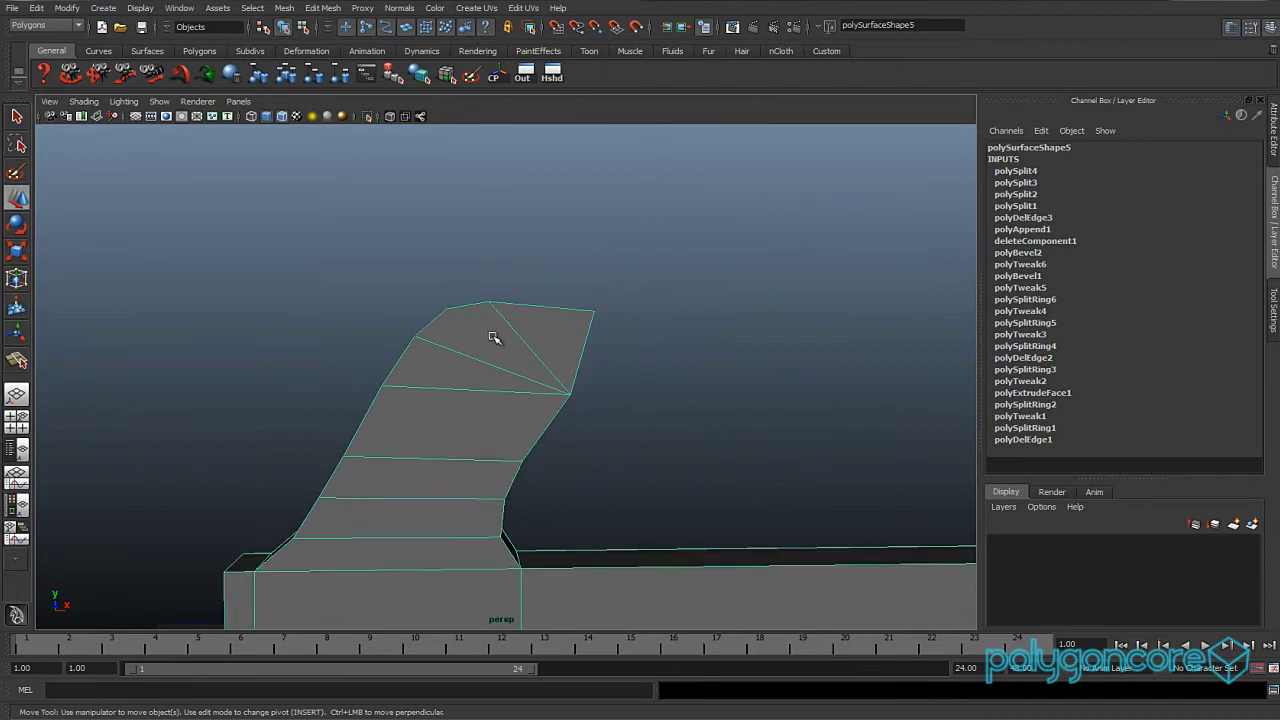
- Extrude the handle support's upper front face horizontally to where the handle bends down in the reference photo
alt+drag(494, 337, 453, 347)
right_drag(537, 352, 540, 387)
click(516, 354)
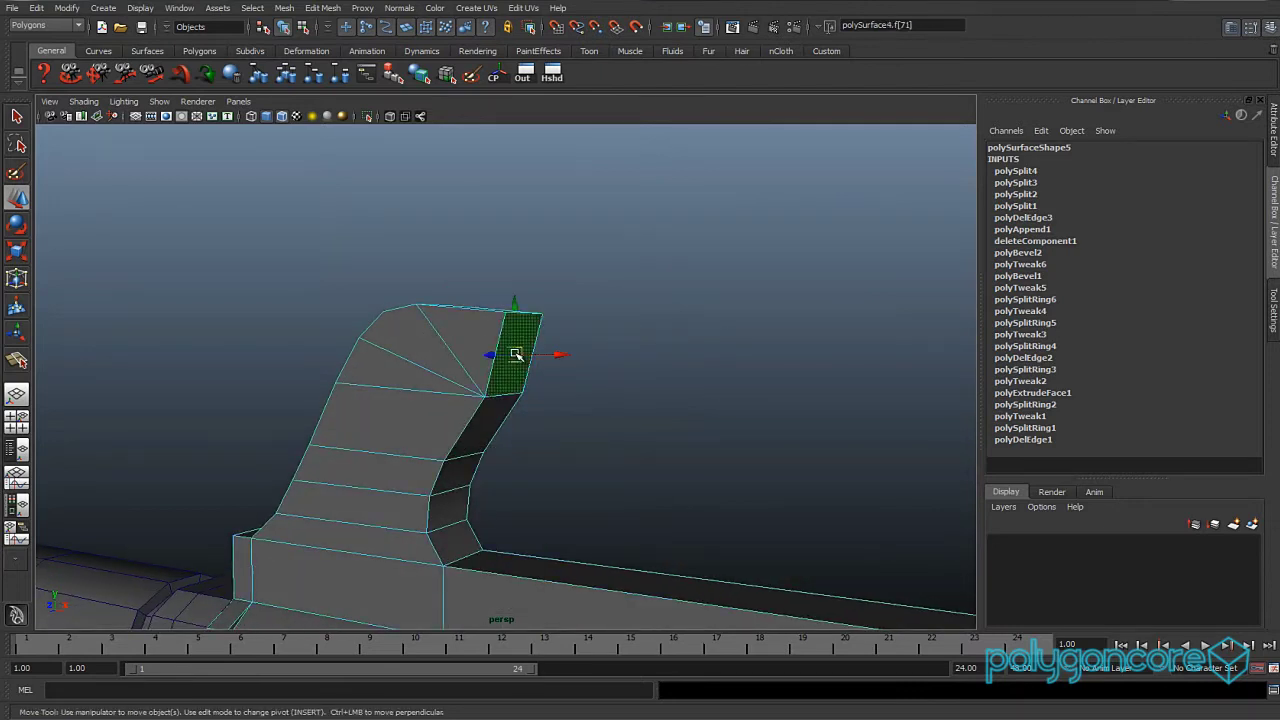
key(space)
drag(516, 354, 520, 384)
scroll(646, 367, down, 5)
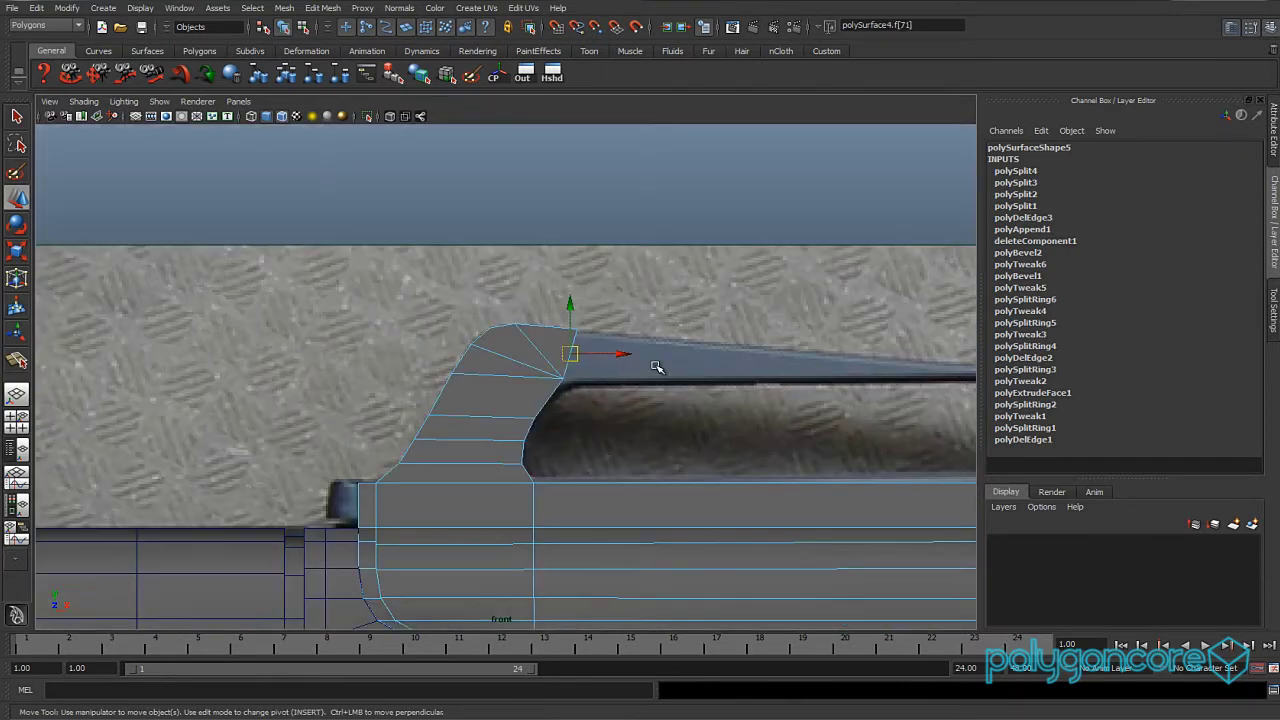
alt+middle_drag(622, 365, 550, 364)
scroll(551, 363, up, 3)
shift+right_drag(486, 329, 556, 370)
scroll(556, 370, down, 4)
scroll(484, 366, up, 4)
key(w)
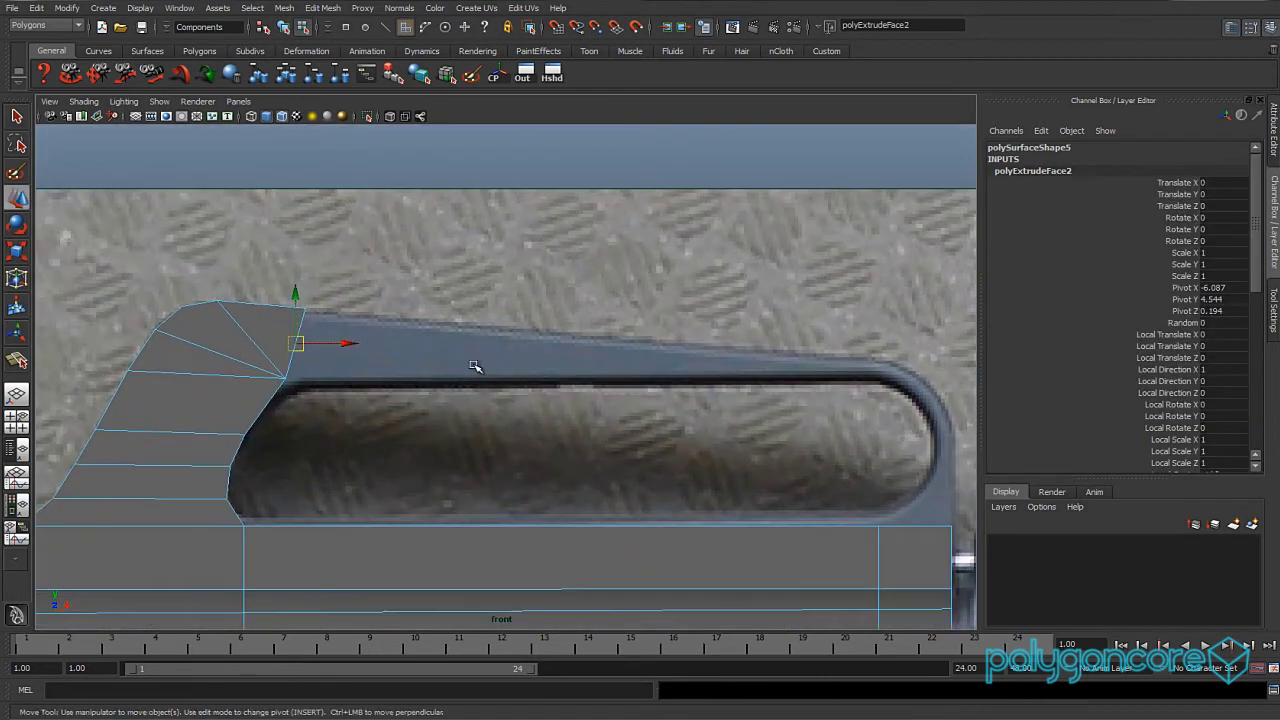
drag(345, 343, 945, 373)
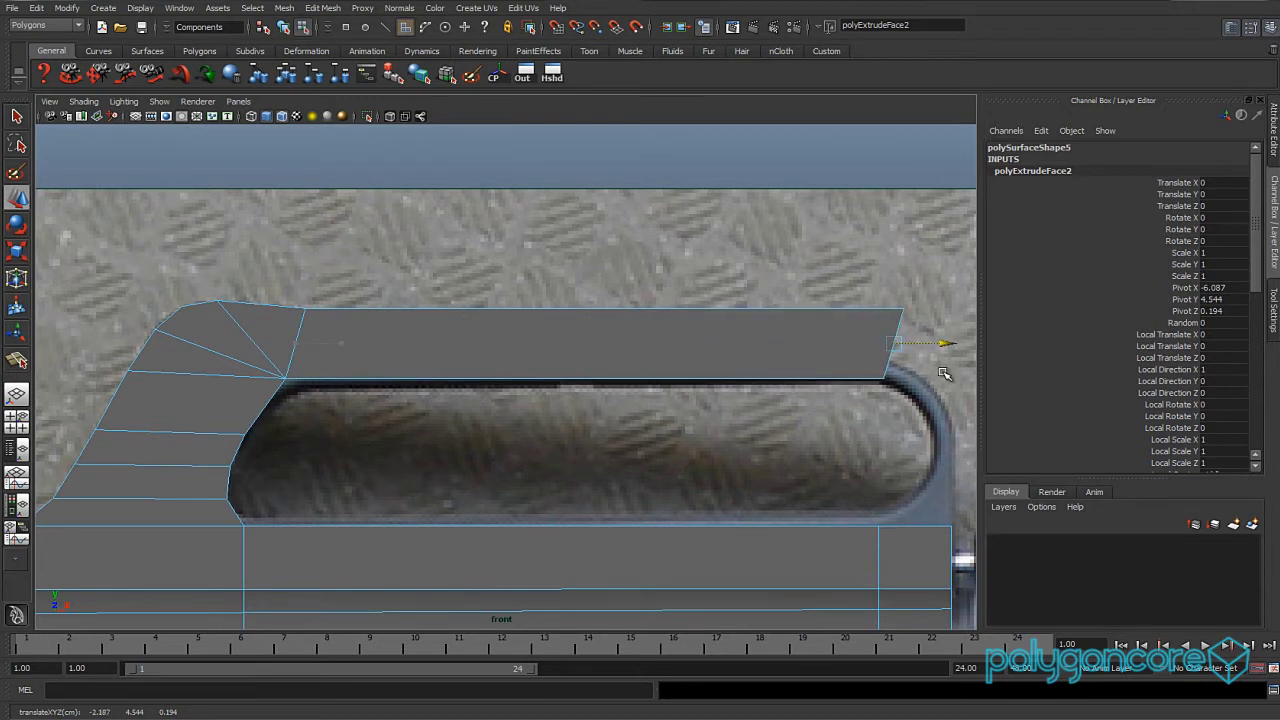
- Lower the top vertices at the bar's front end and shift them slightly rearward to match the handle's taper in the photo
alt+middle_drag(737, 391, 601, 389)
scroll(601, 389, up, 1)
key(4)
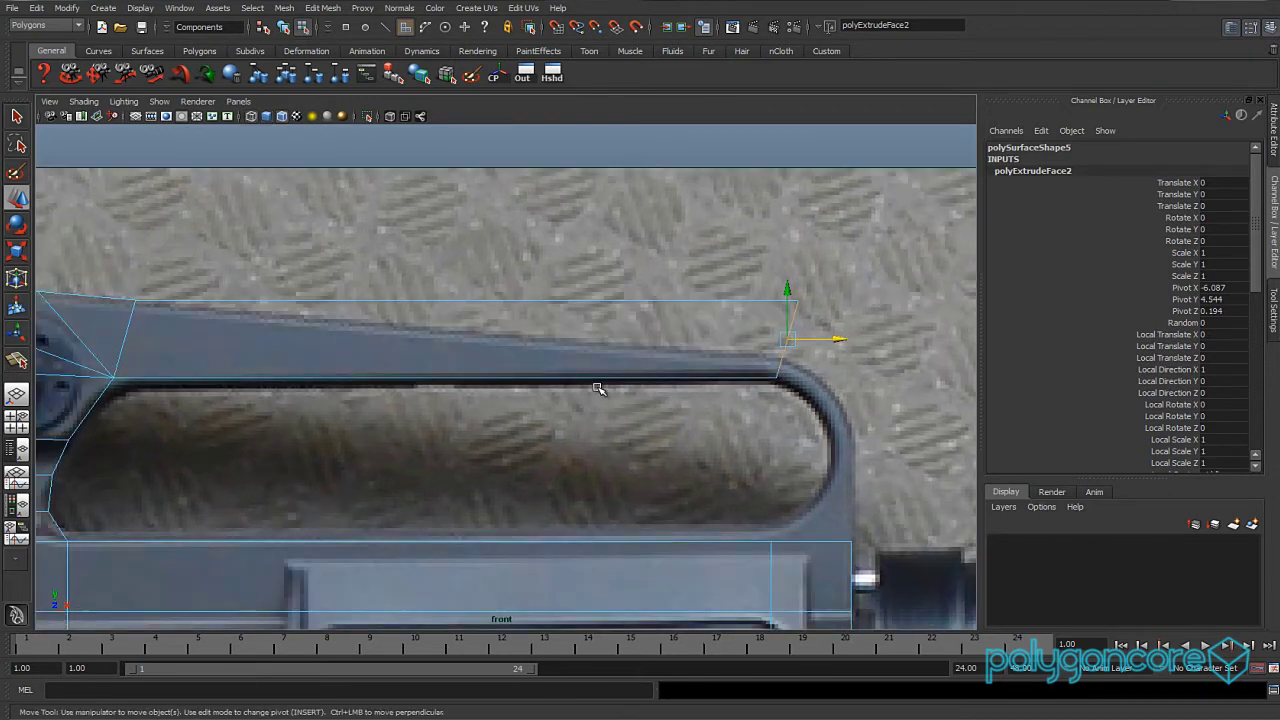
scroll(603, 388, up, 1)
right_drag(651, 287, 915, 261)
drag(850, 278, 785, 322)
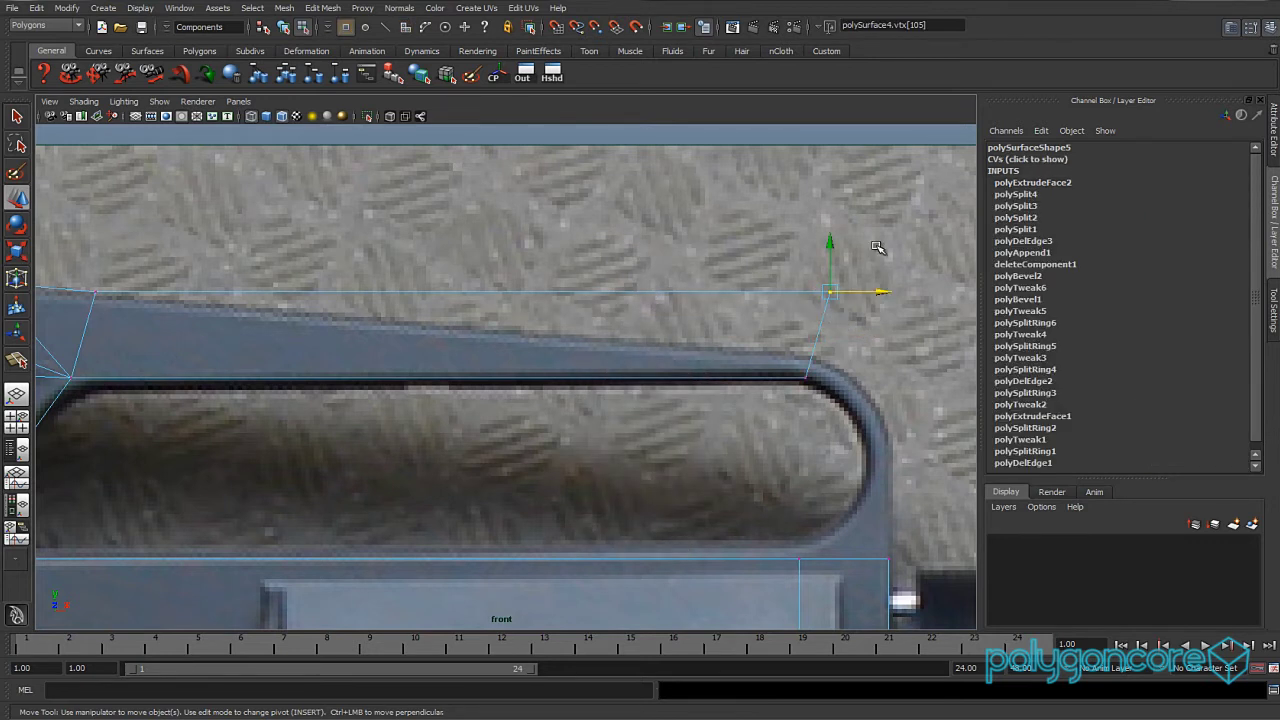
drag(833, 247, 828, 305)
drag(881, 358, 872, 355)
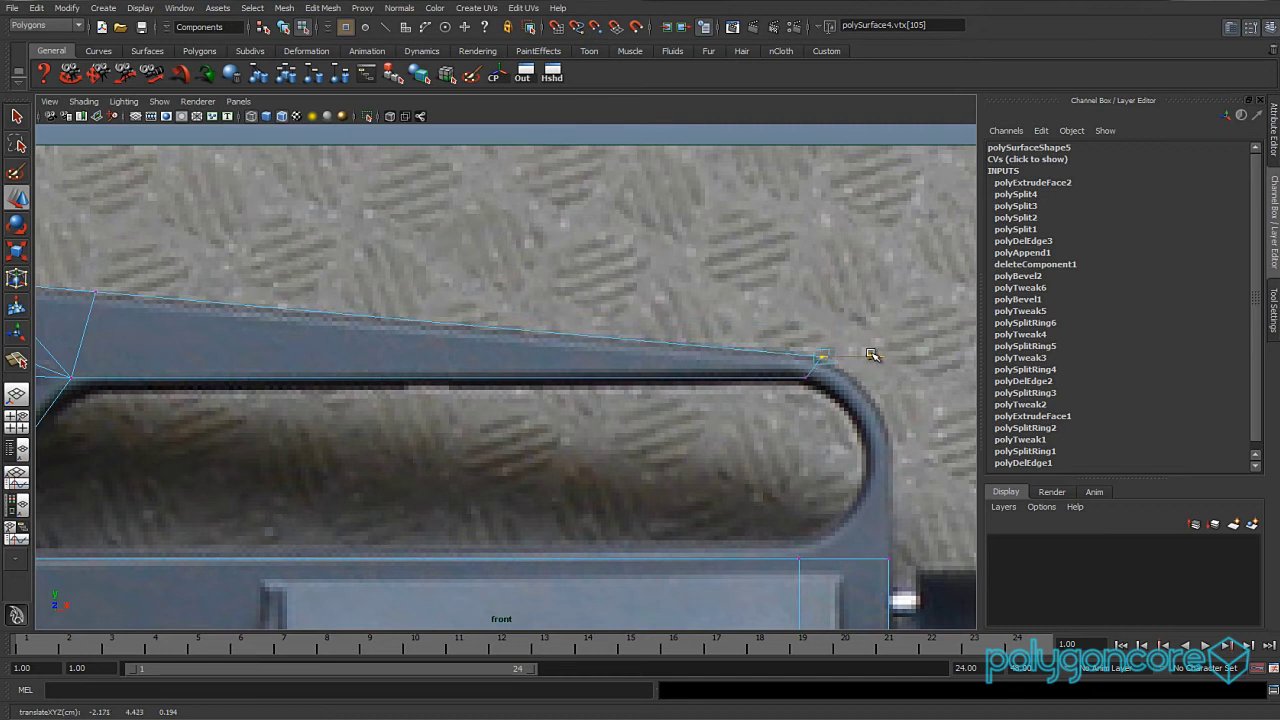
- Compare the tapered handle bar with the reference photo along its length, including its shape in the perspective view
alt+middle_drag(550, 362, 747, 324)
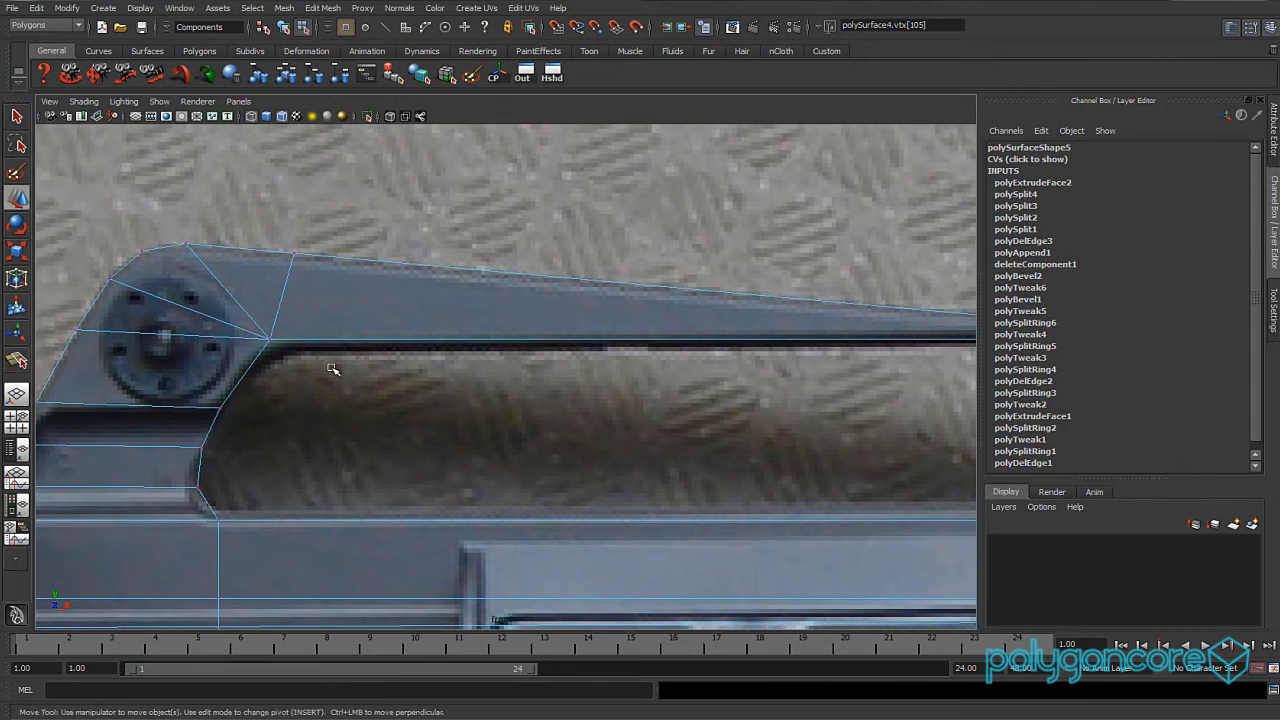
alt+middle_drag(531, 374, 363, 400)
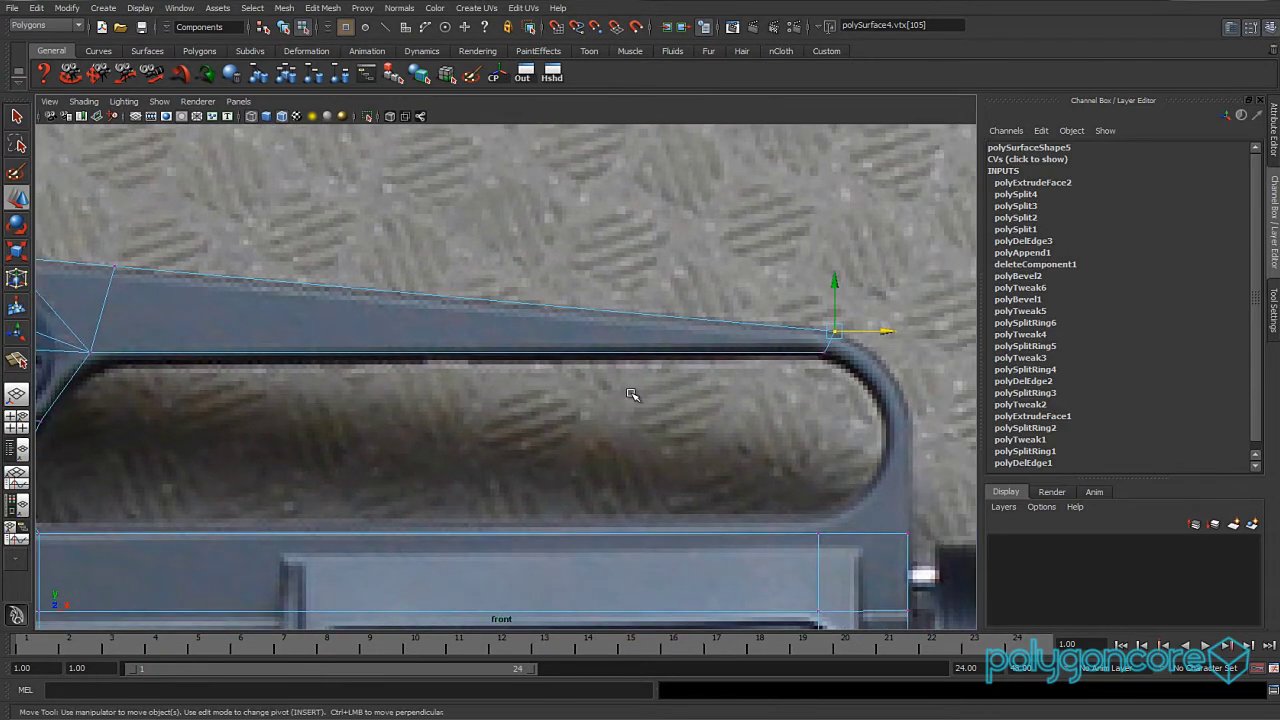
alt+middle_drag(629, 397, 455, 396)
alt+right_drag(457, 396, 466, 395)
key(space)
drag(468, 399, 477, 366)
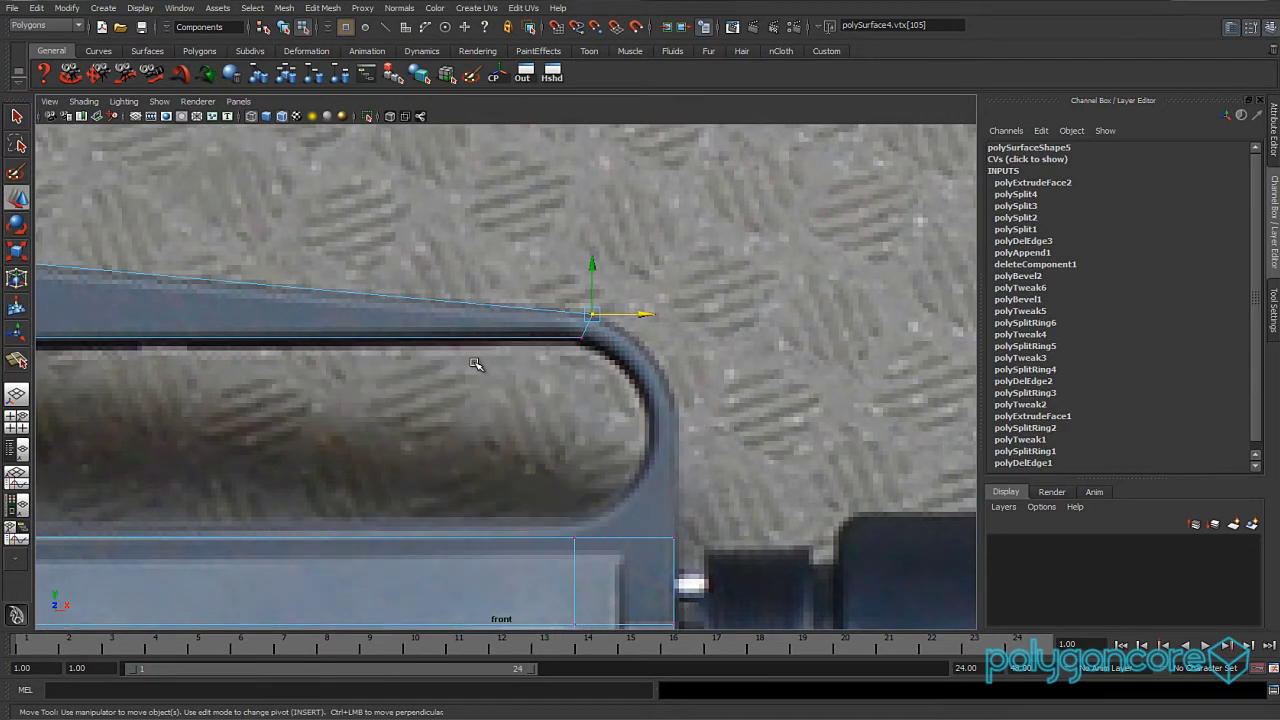
scroll(507, 390, down, 3)
key(5)
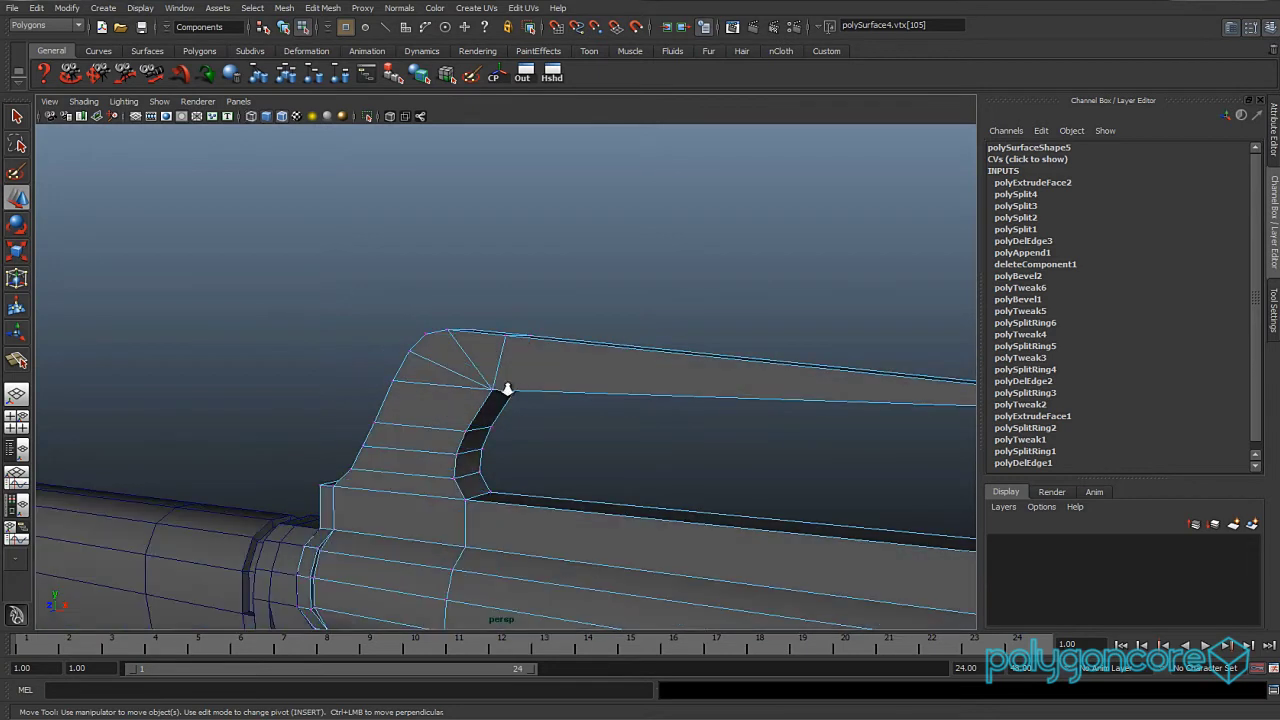
- Extrude the bar's narrow front end face into the start of the bend and rotate it to follow the photo's curve
scroll(506, 390, down, 4)
alt+middle_drag(677, 438, 328, 314)
scroll(328, 314, up, 5)
alt+drag(350, 330, 470, 385)
right_drag(578, 447, 548, 484)
click(508, 255)
shift+right_drag(508, 255, 508, 286)
key(space)
drag(505, 285, 508, 306)
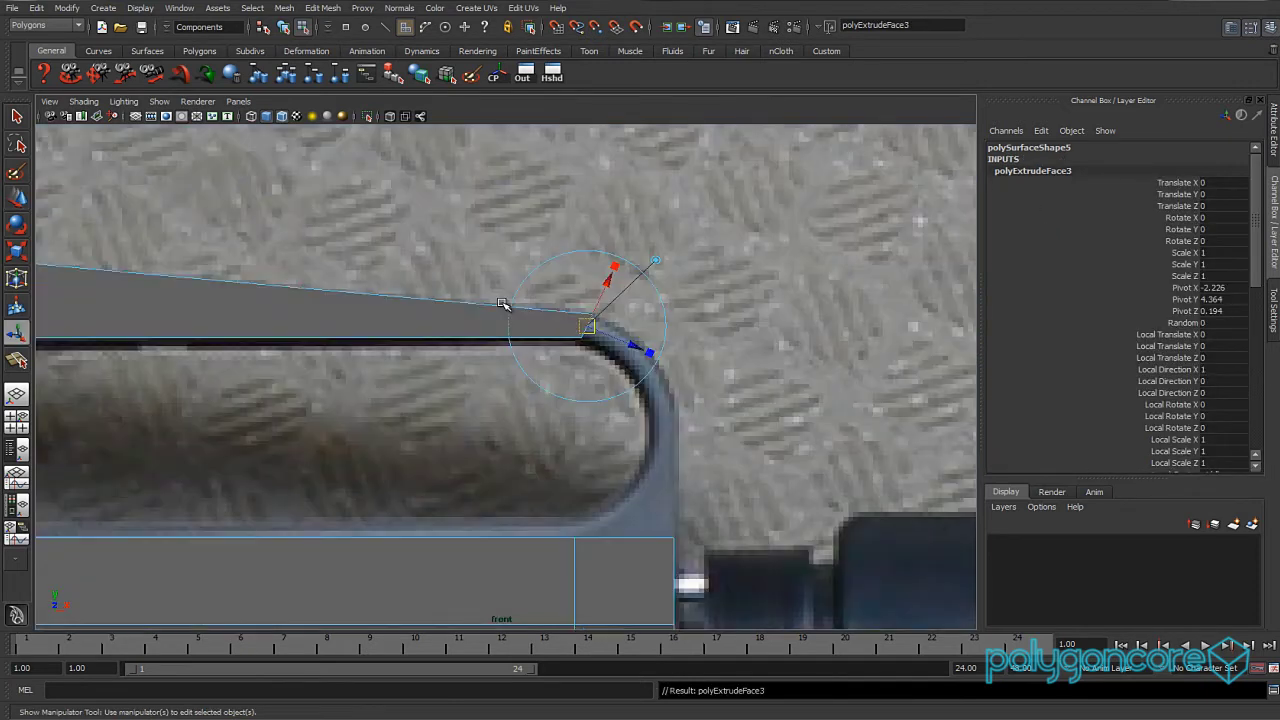
scroll(543, 357, up, 5)
scroll(543, 357, up, 2)
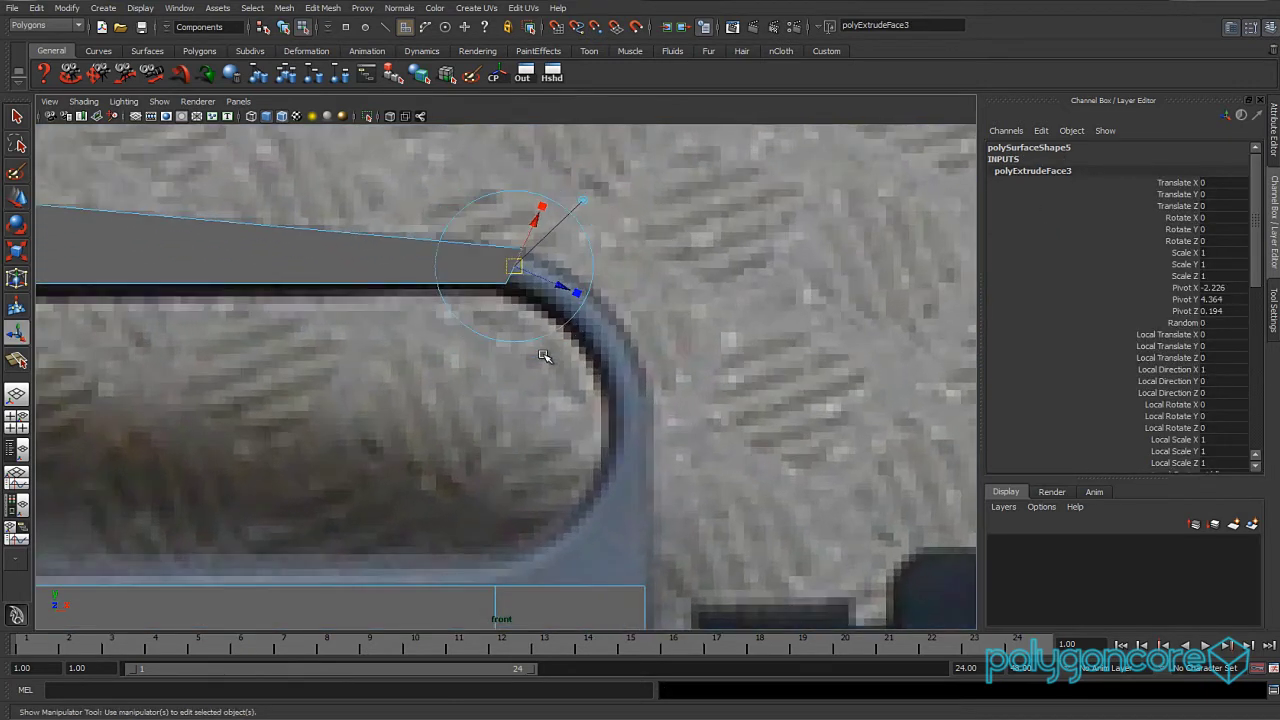
drag(513, 267, 567, 298)
key(r)
key(e)
scroll(609, 274, down, 4)
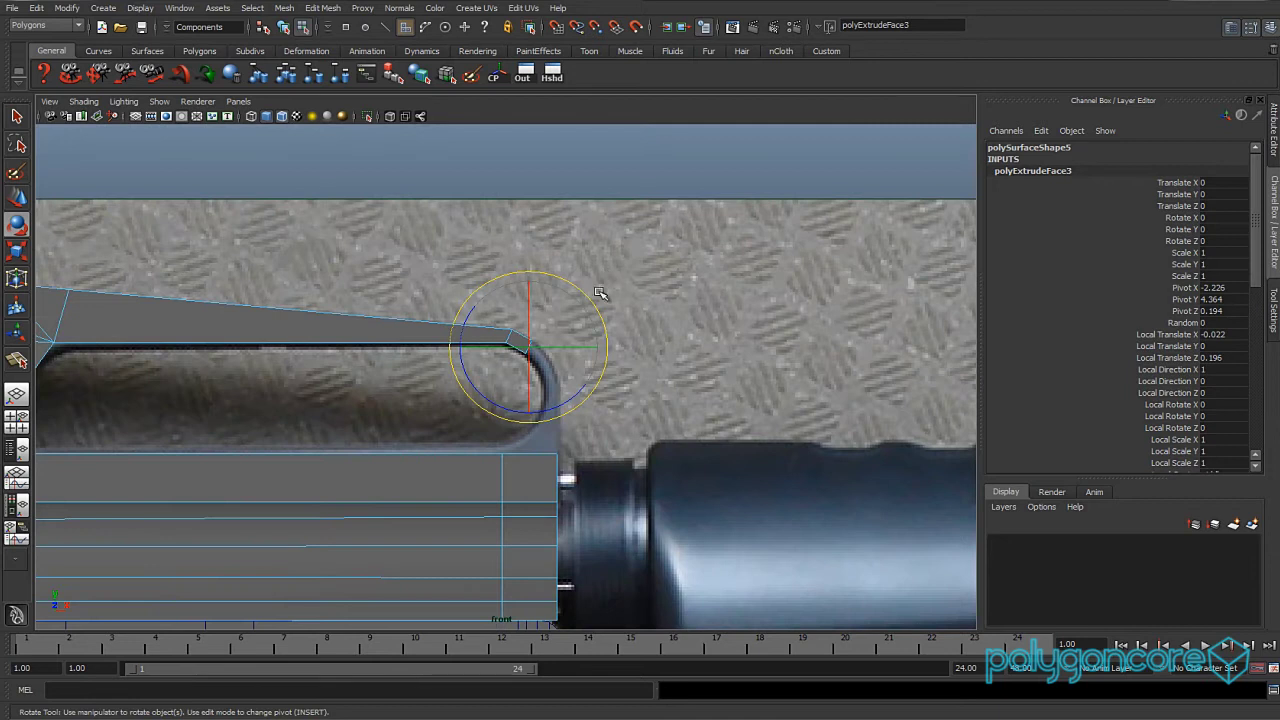
scroll(600, 294, up, 4)
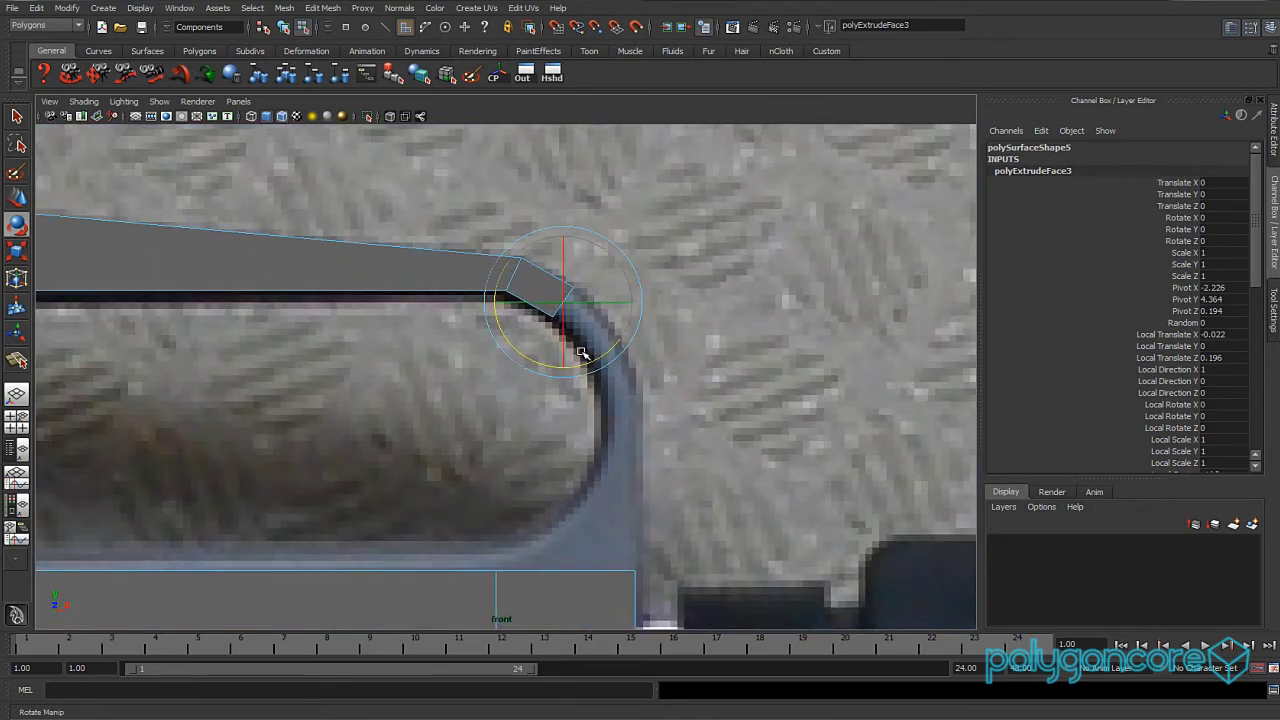
- Extrude a second segment along the handle's front bend and rotate its end face to follow the curve
shift+right_drag(563, 310, 557, 338)
drag(566, 310, 602, 343)
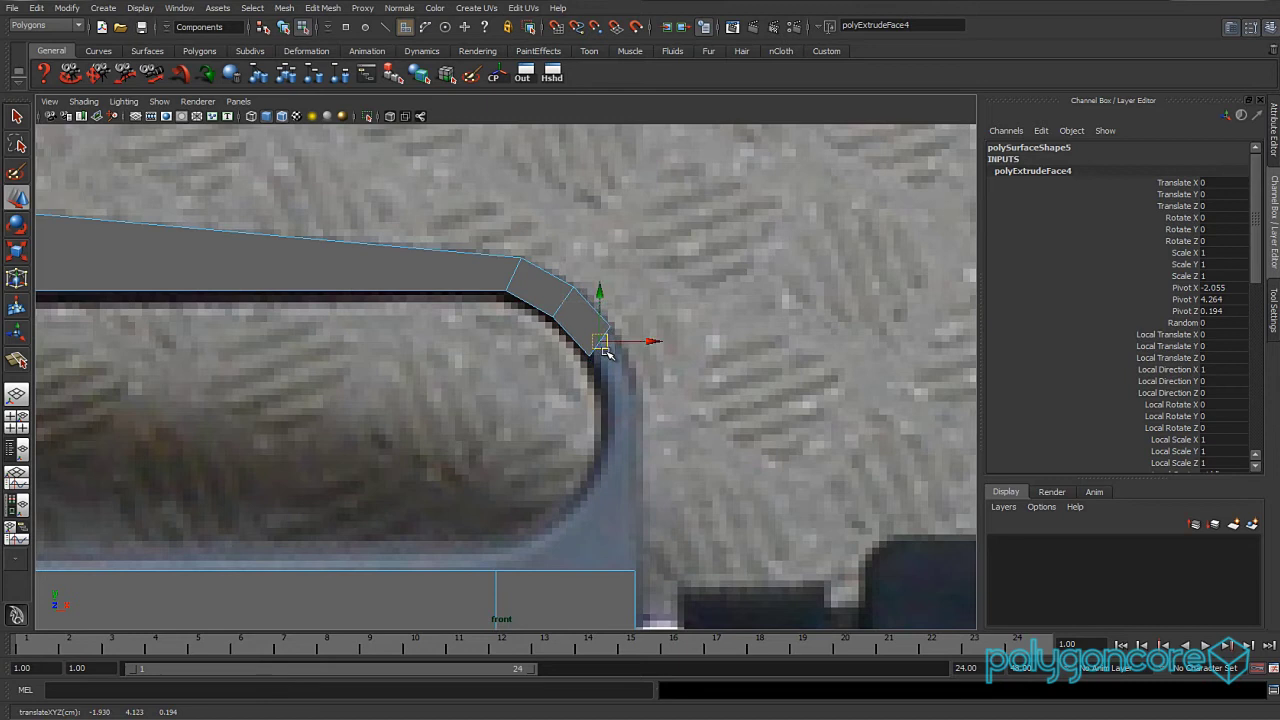
key(e)
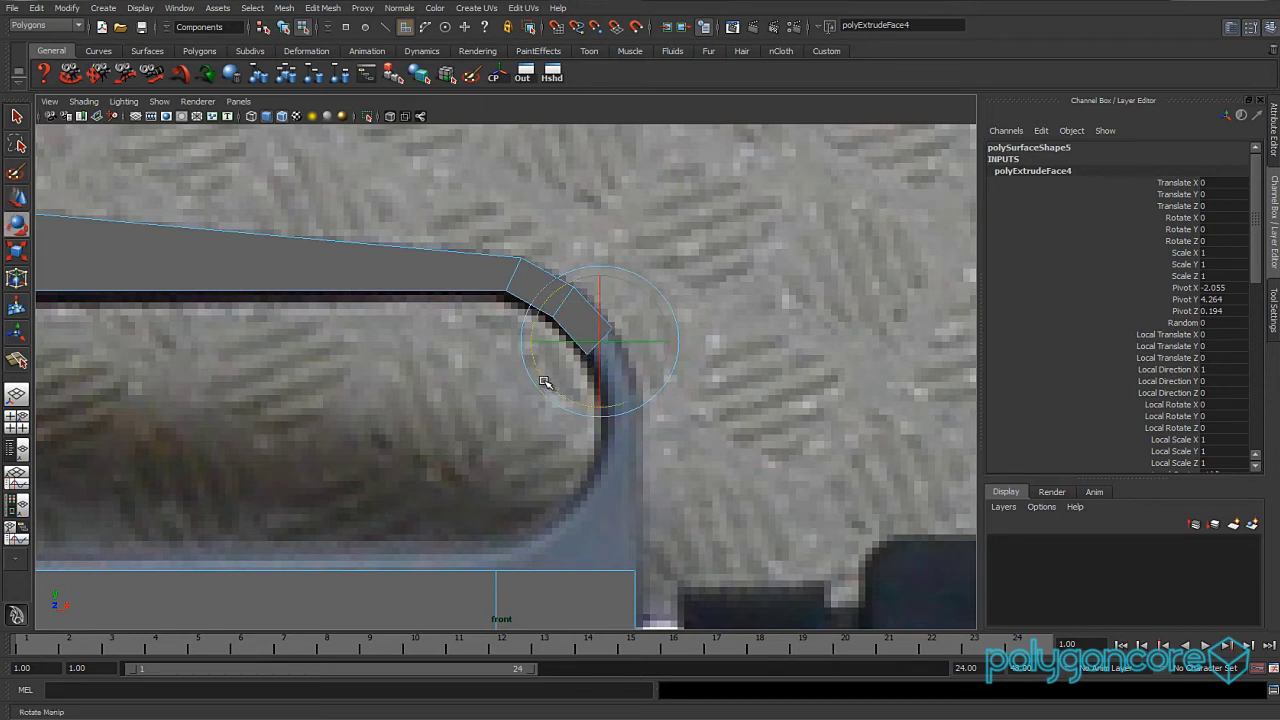
key(w)
- Extrude a third bend segment, turn its end face nearly horizontal, and adjust its position to the photo in wireframe
shift+right_drag(591, 342, 594, 367)
key(w)
drag(602, 347, 623, 400)
key(r)
key(e)
drag(589, 459, 562, 420)
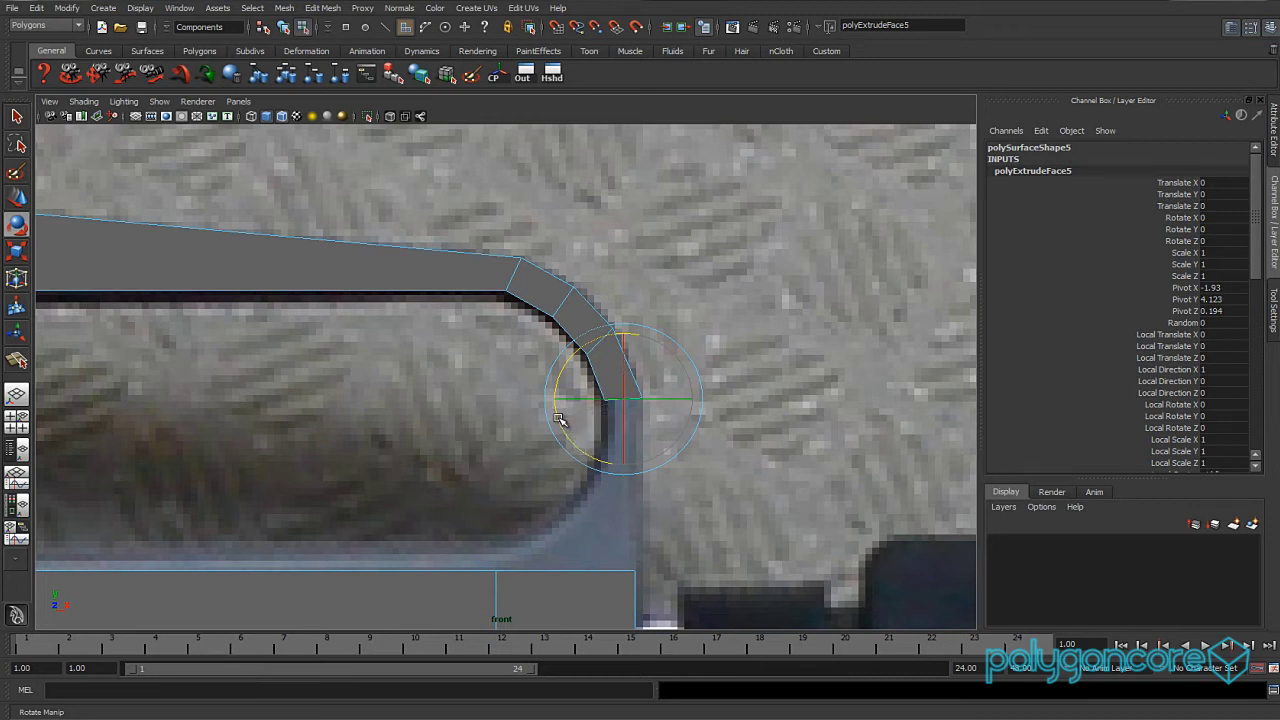
key(4)
key(w)
drag(627, 397, 624, 386)
- Extrude two straight segments down the handle's front leg, flattening the end face and finishing just above the receiver
shift+right_drag(624, 386, 636, 417)
key(w)
drag(623, 389, 623, 448)
key(r)
drag(623, 540, 621, 492)
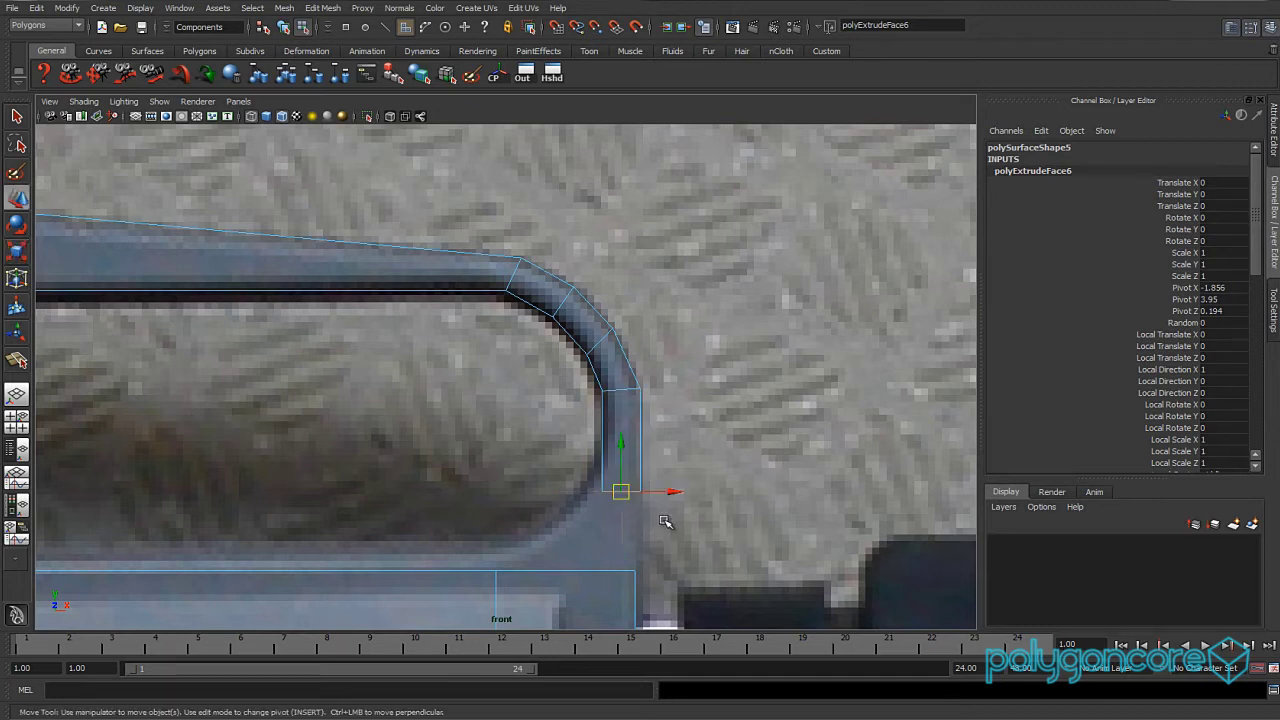
shift+right_drag(620, 491, 621, 522)
drag(625, 444, 620, 500)
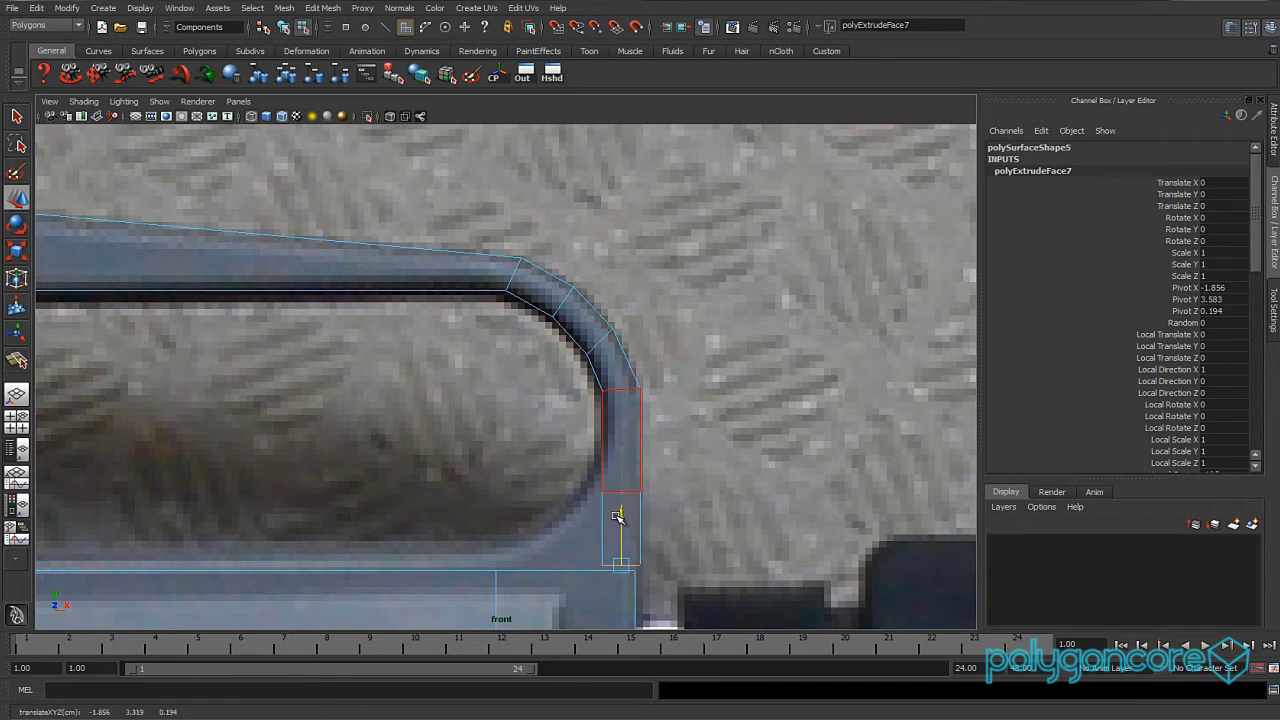
- Try to shift the inner vertices at the middle of the front leg sideways
key(space)
right_drag(618, 517, 585, 490)
drag(612, 478, 645, 492)
middle_drag(645, 493, 640, 506)
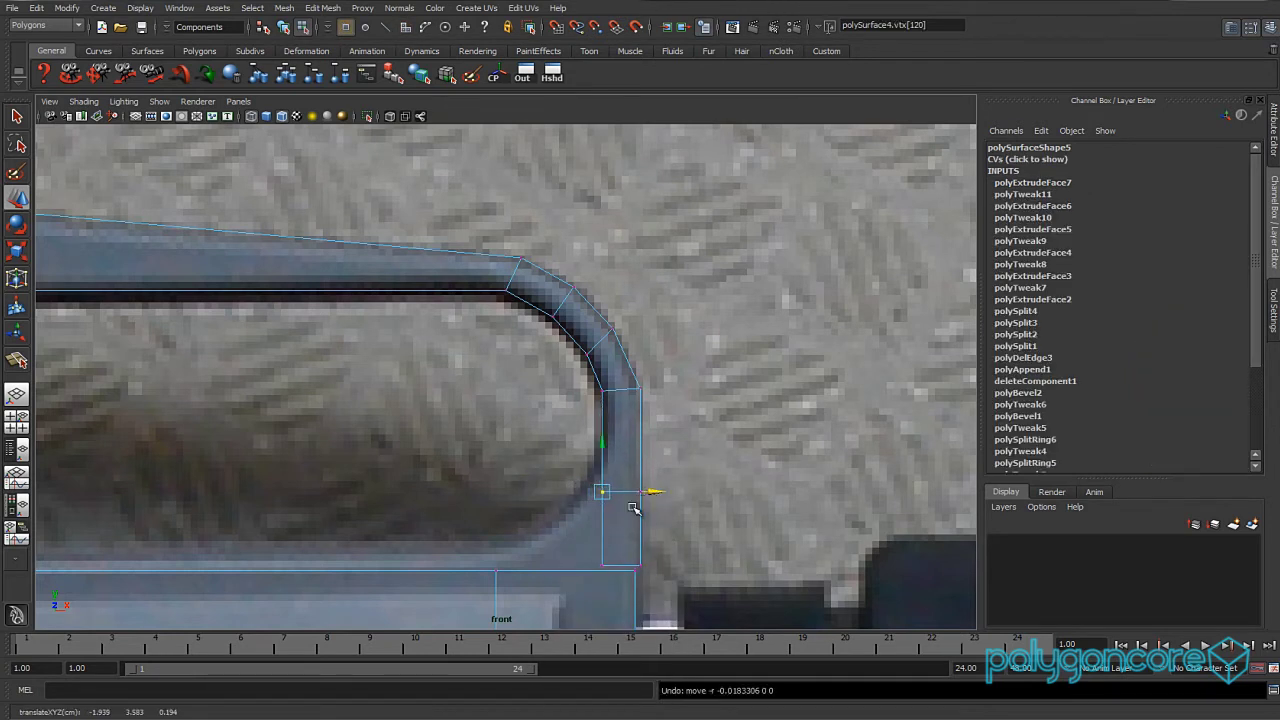
- Delete the receiver's top face beneath the front leg and the leg's bottom end face
key(space)
click(614, 487)
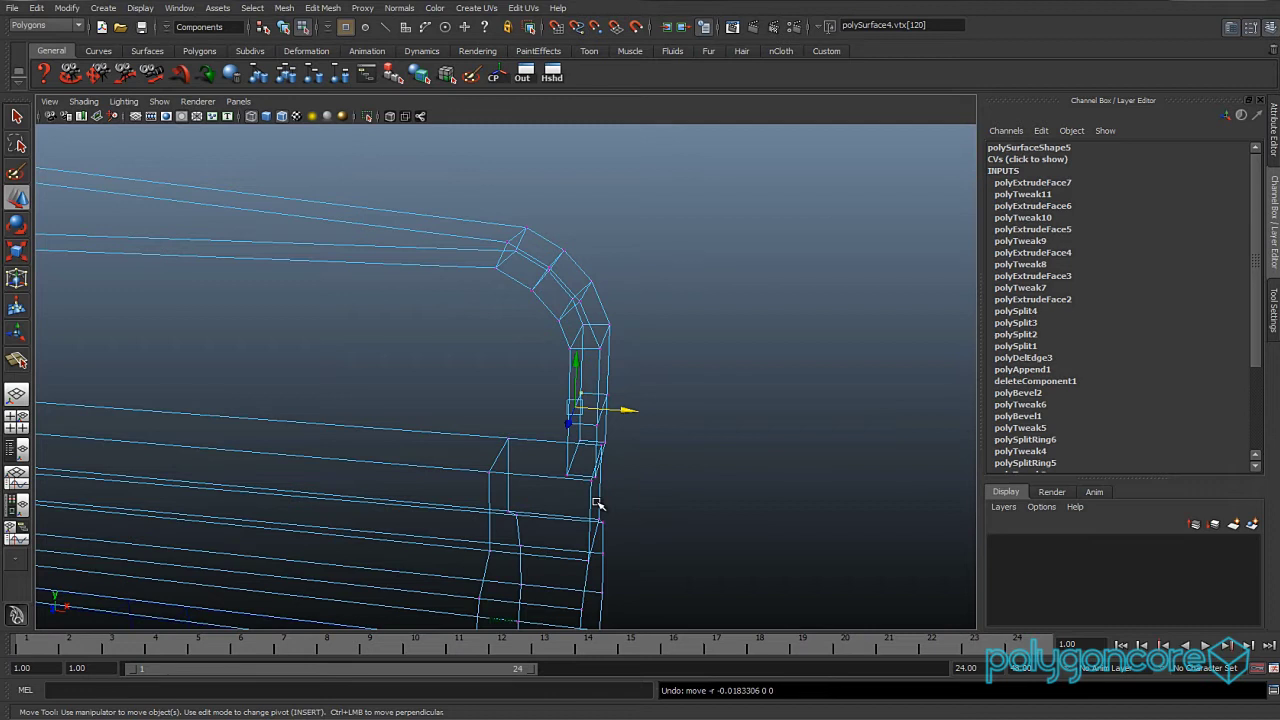
key(5)
mouse_move(594, 508)
alt+mouse_down()
mouse_move(643, 503)
mouse_move(627, 497)
mouse_move(617, 446)
mouse_move(591, 457)
alt+mouse_up()
right_click(587, 460)
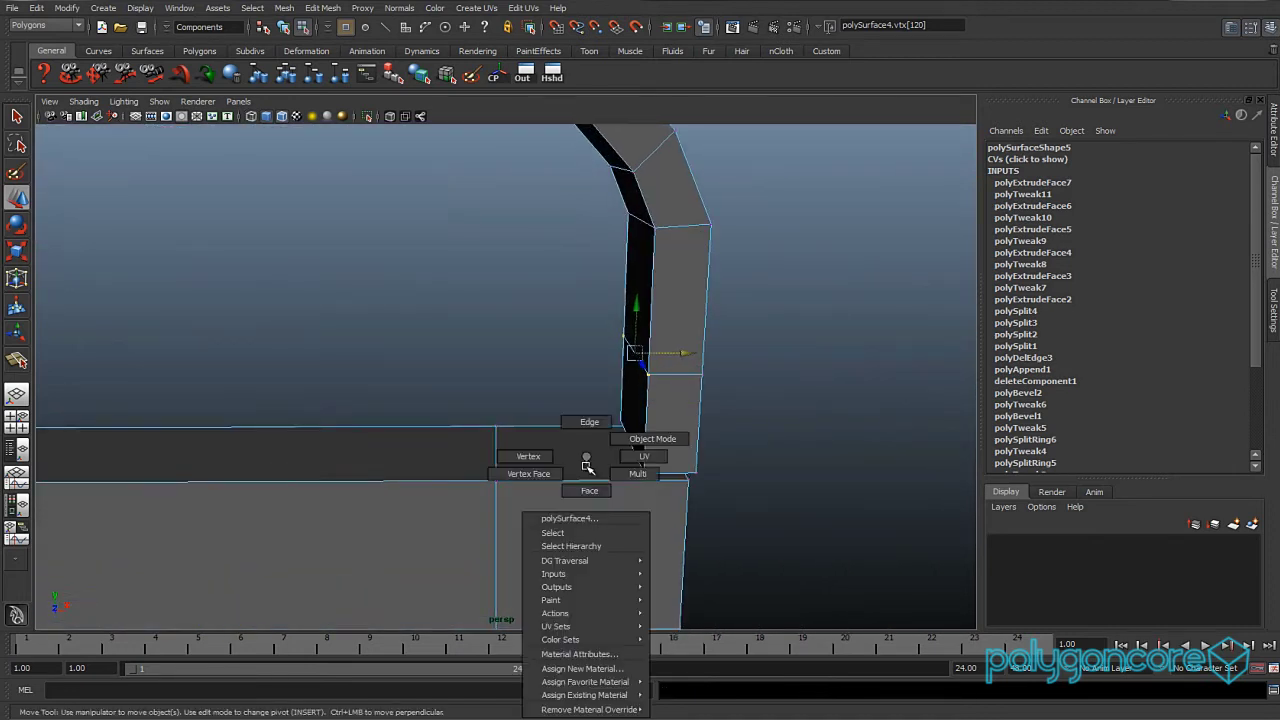
click(589, 490)
click(607, 457)
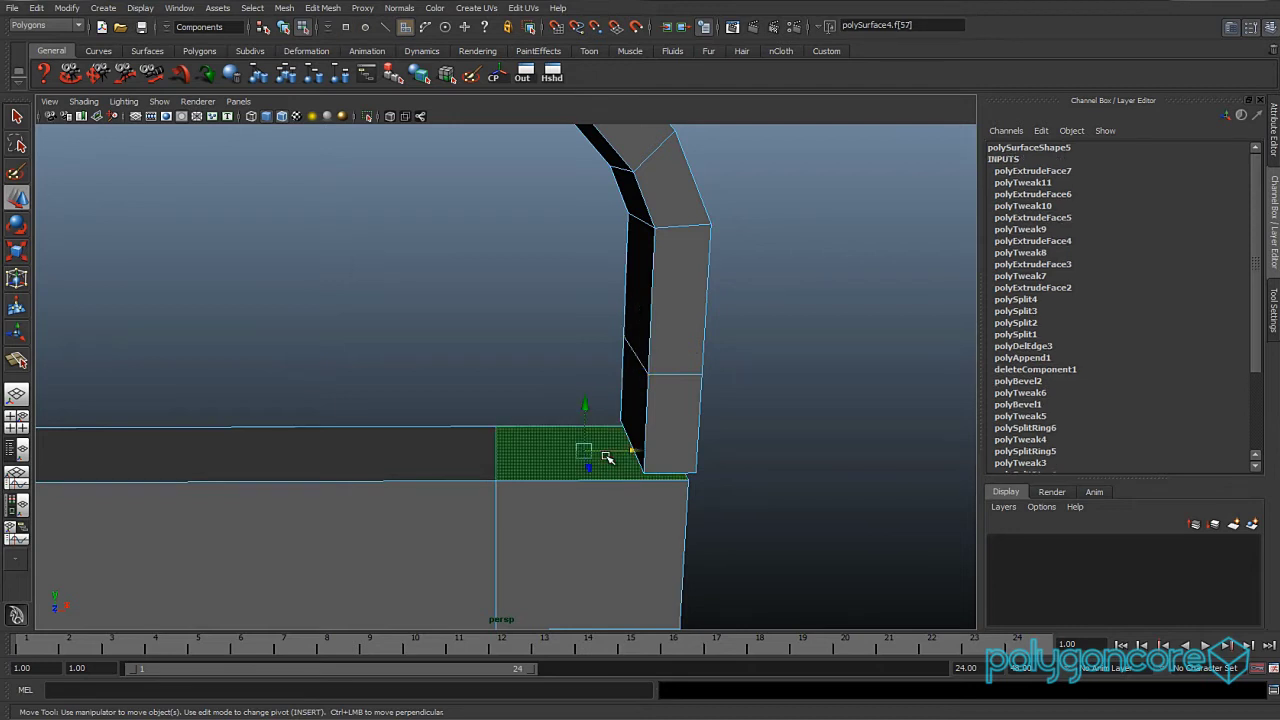
key(Delete)
alt+drag(659, 488, 620, 441)
click(567, 208)
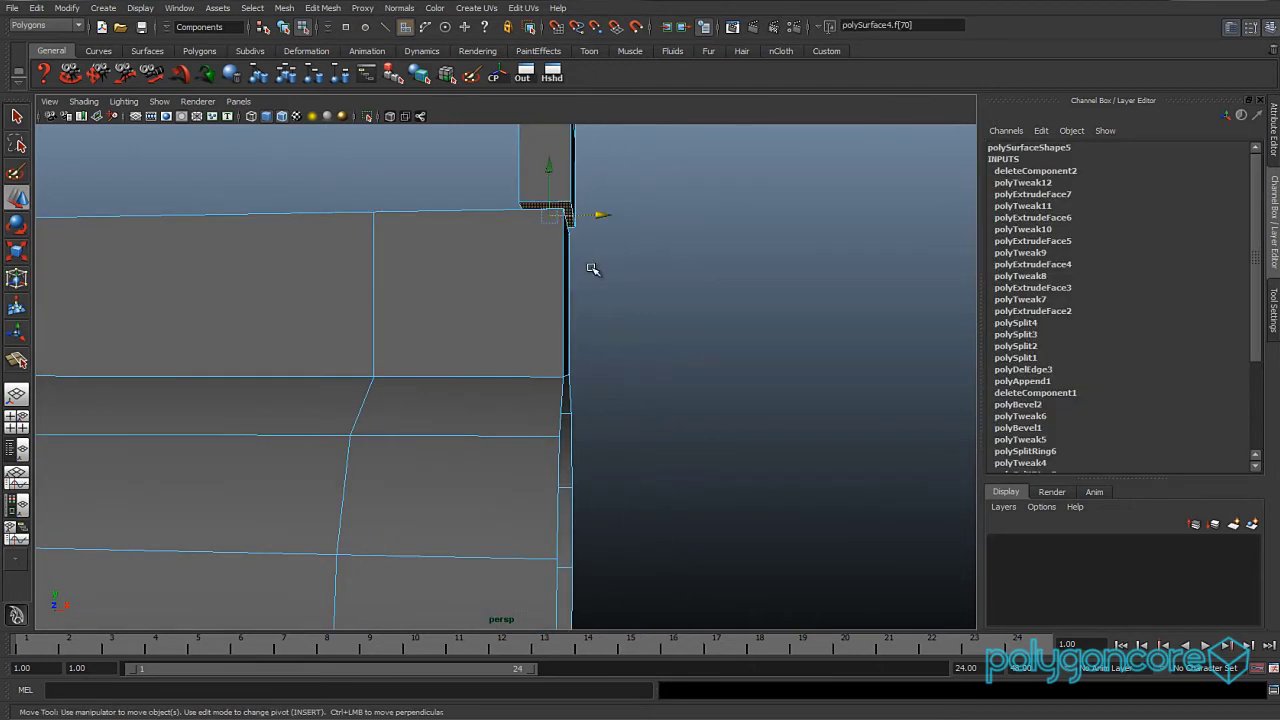
click(592, 270)
- Join the front leg to the receiver by merging its four bottom vertices onto the opening's corners with the Merge Vertex Tool
alt+drag(591, 271, 583, 289)
click(323, 8)
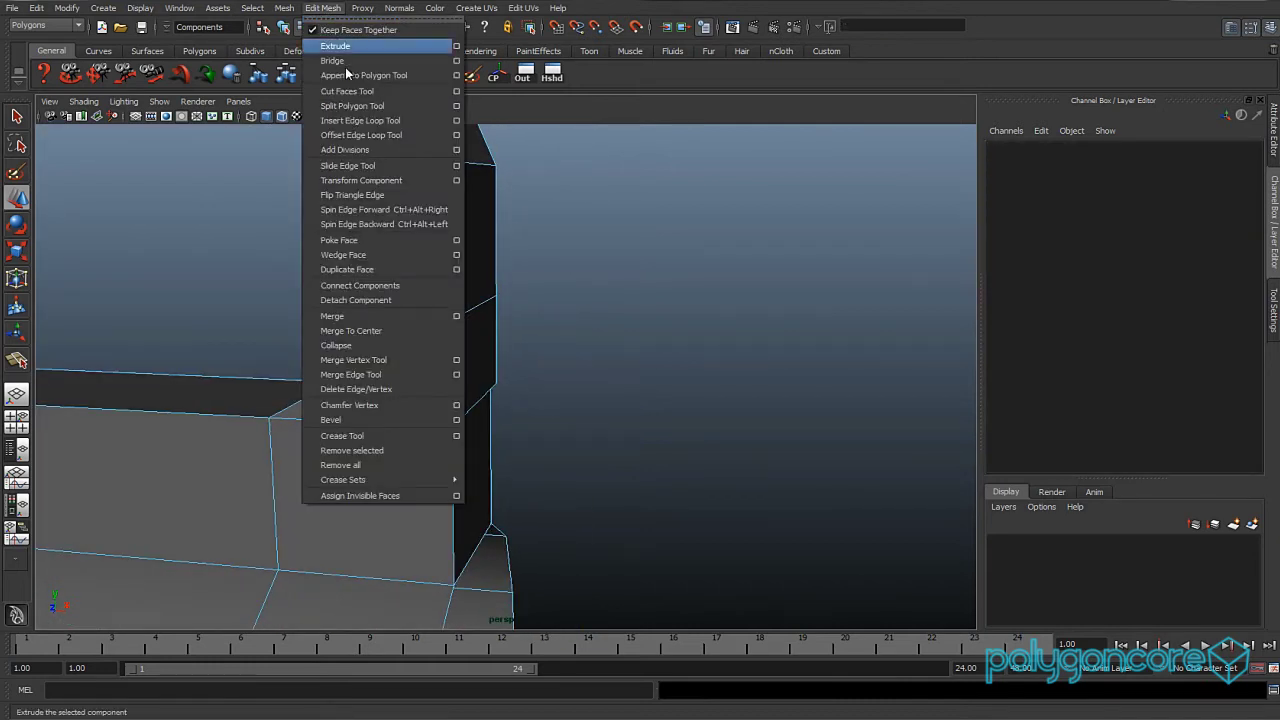
click(386, 360)
drag(458, 420, 452, 427)
drag(496, 384, 491, 391)
alt+drag(436, 427, 590, 436)
click(591, 436)
drag(452, 438, 462, 444)
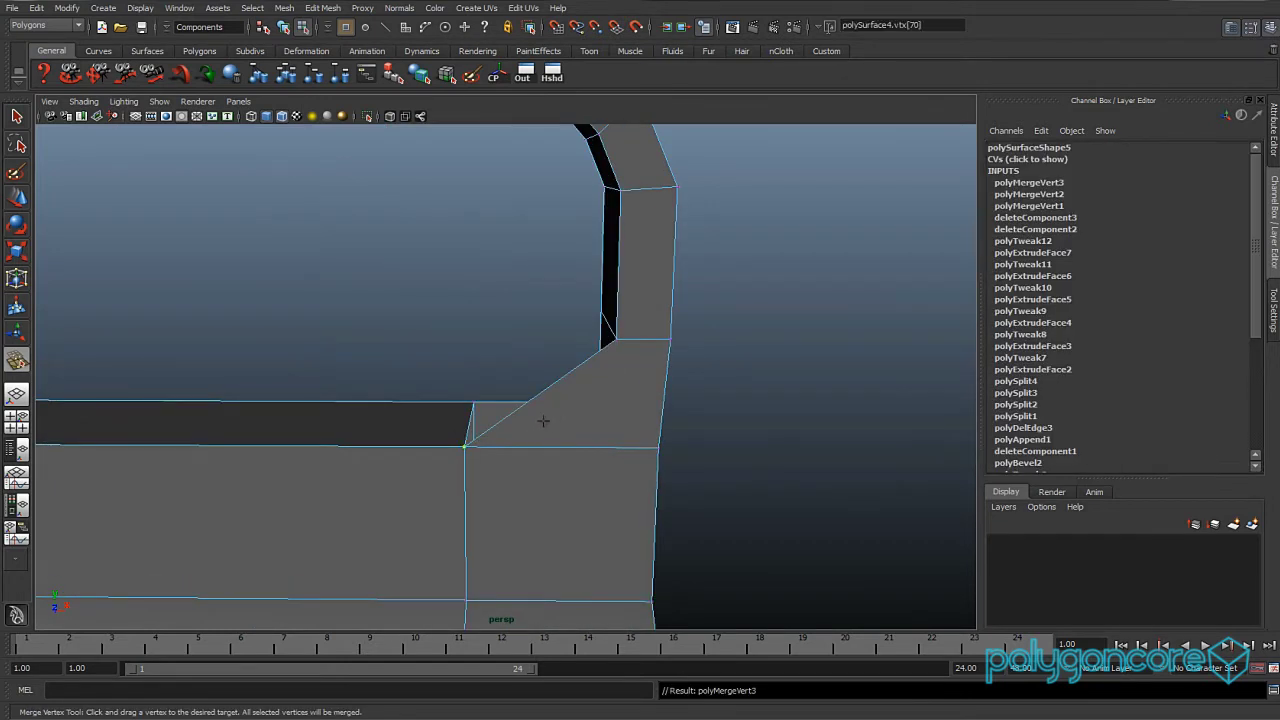
alt+drag(543, 423, 540, 443)
drag(651, 505, 559, 450)
key(w)
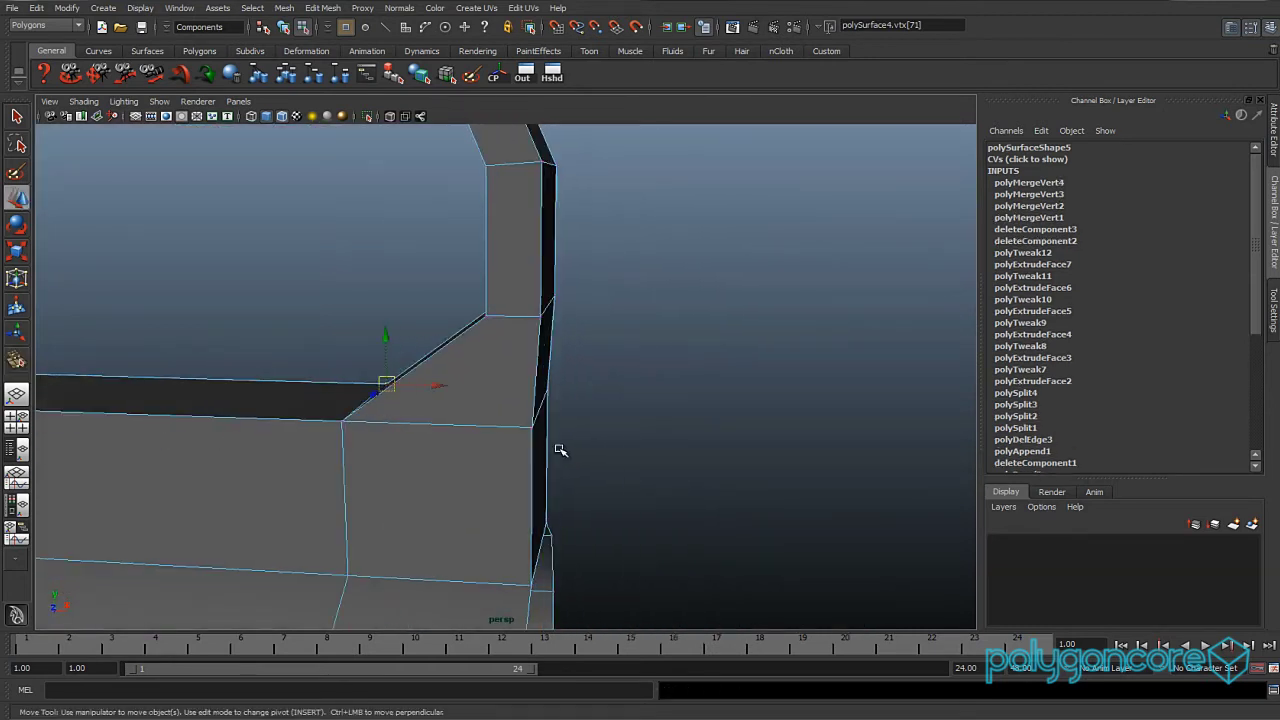
- Shift the front-facing faces of the receiver's upper front end and the handle's lower front leg lengthwise to match the reference photo's front edge
key(F11)
alt+drag(534, 380, 374, 434)
click(374, 434)
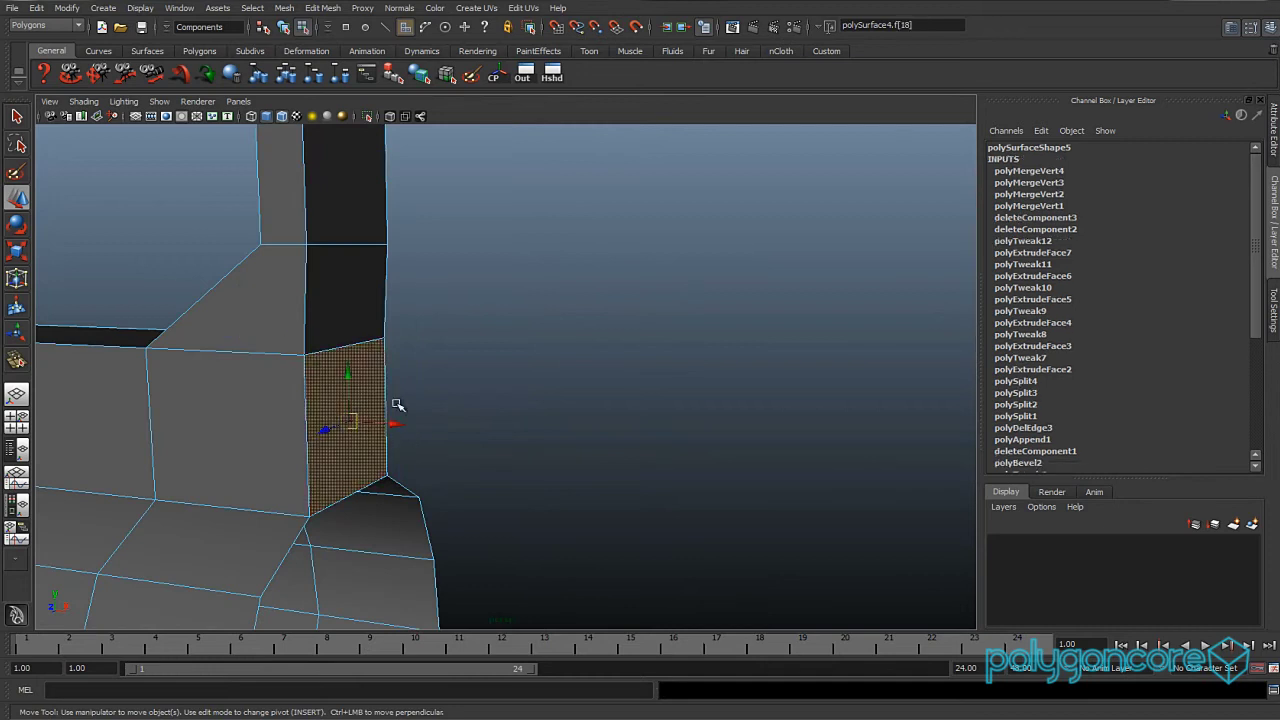
scroll(397, 404, down, 4)
alt+middle_drag(397, 404, 400, 466)
alt+drag(400, 466, 486, 463)
shift+click(506, 452)
shift+click(507, 396)
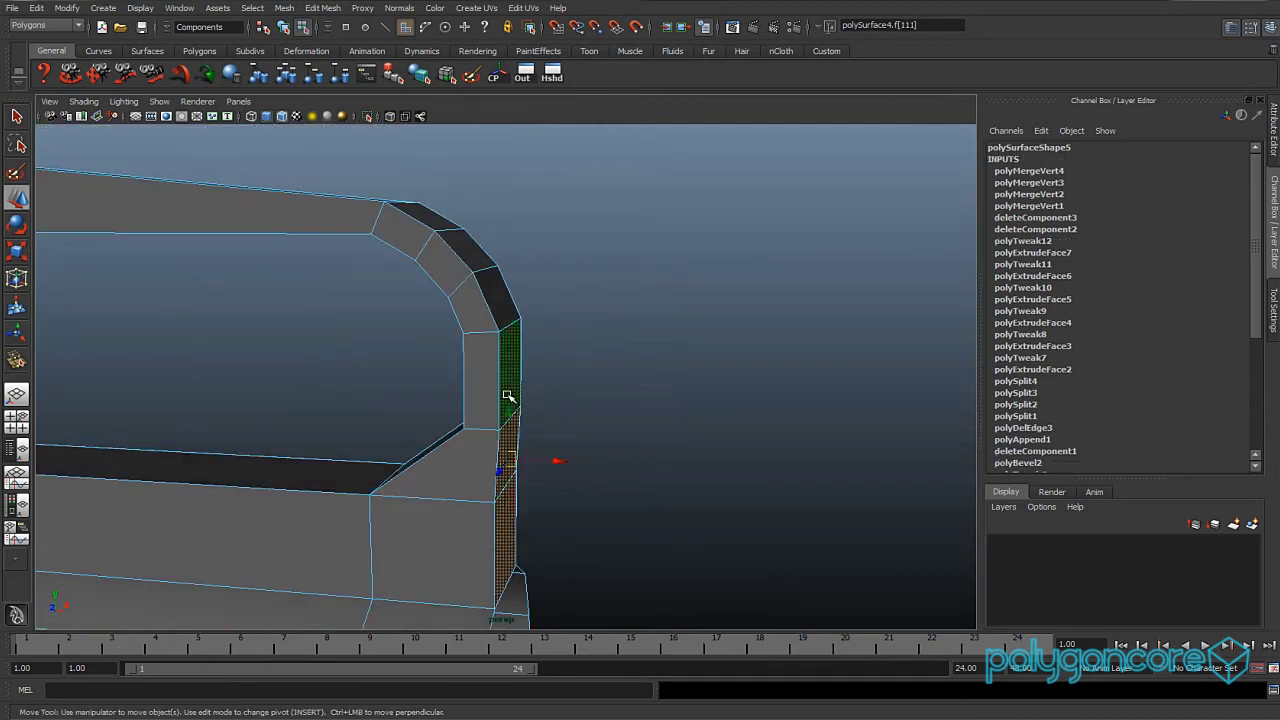
key(r)
alt+drag(517, 423, 556, 420)
key(space)
alt+middle_drag(557, 434, 493, 280)
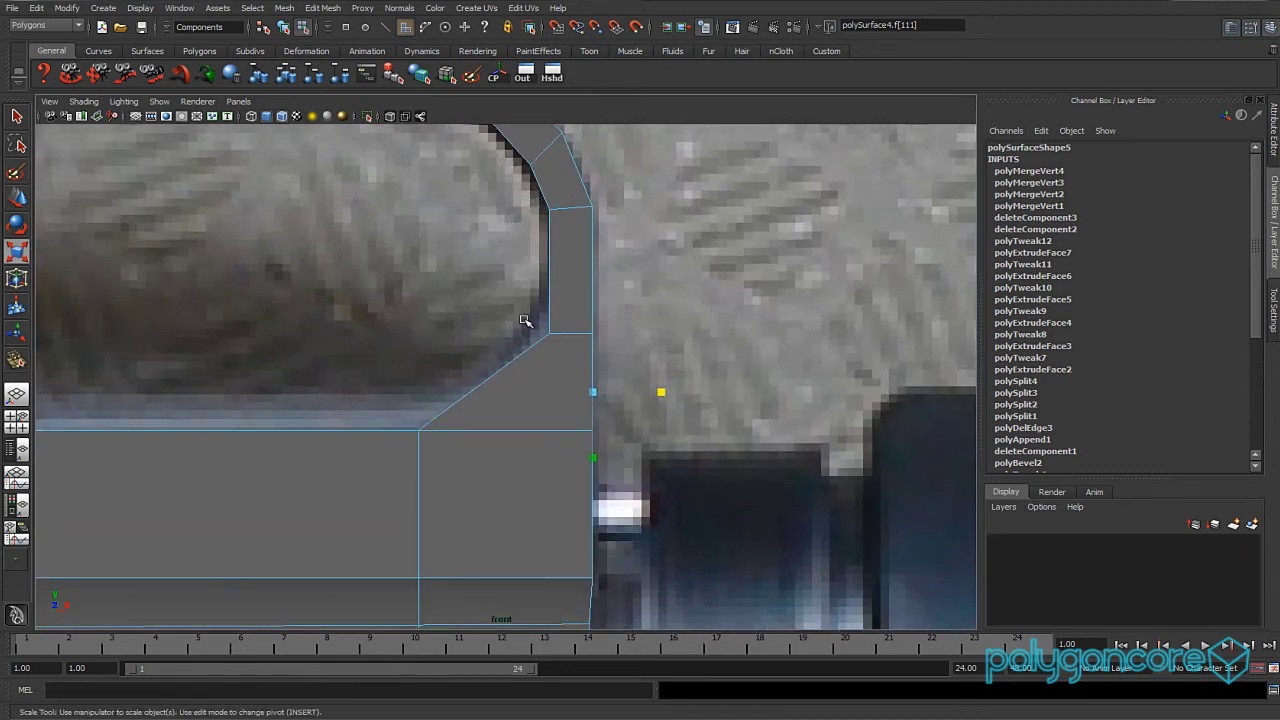
alt+middle_drag(569, 376, 518, 264)
scroll(518, 264, down, 5)
scroll(560, 300, up, 4)
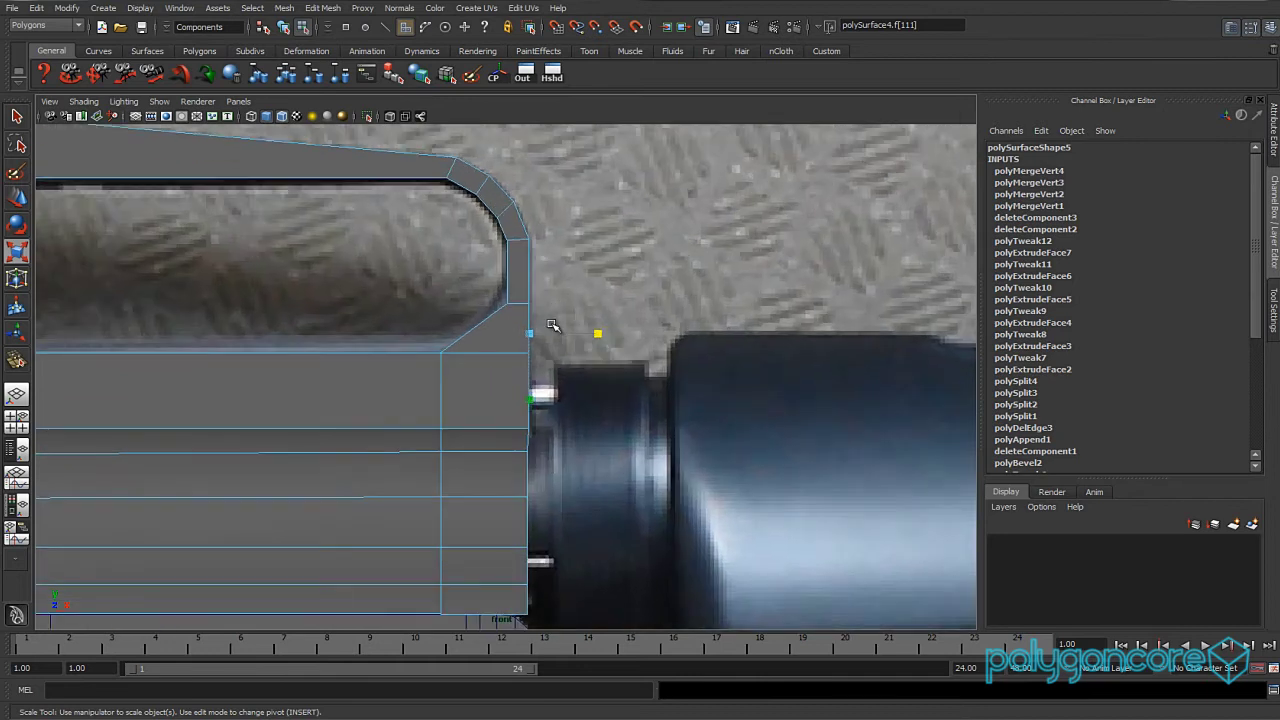
key(w)
drag(594, 314, 592, 313)
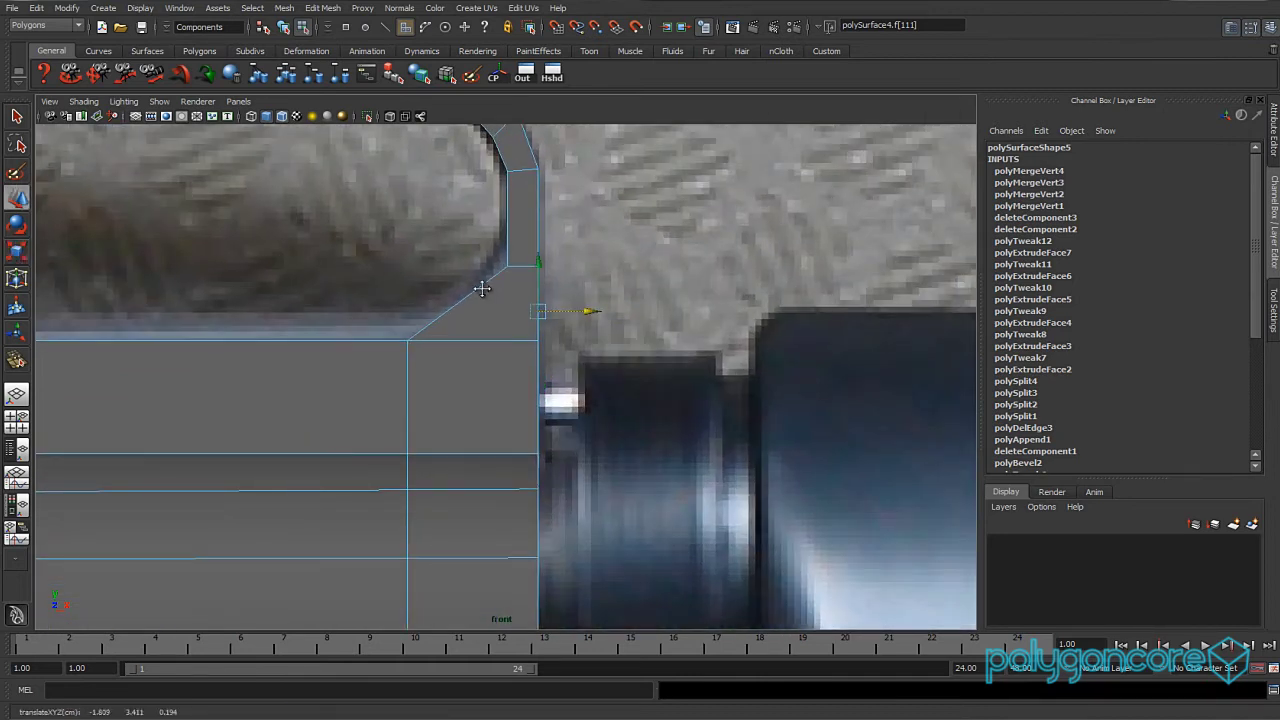
- Insert an edge loop across the flared base of the front leg, midway up its slope
scroll(482, 289, up, 4)
right_drag(502, 342, 504, 310)
click(492, 352)
shift+right_drag(452, 350, 402, 370)
- Reposition the vertices of the new loop and the row above it so the front leg's base follows the reference curve
key(alt+a)
drag(484, 355, 430, 397)
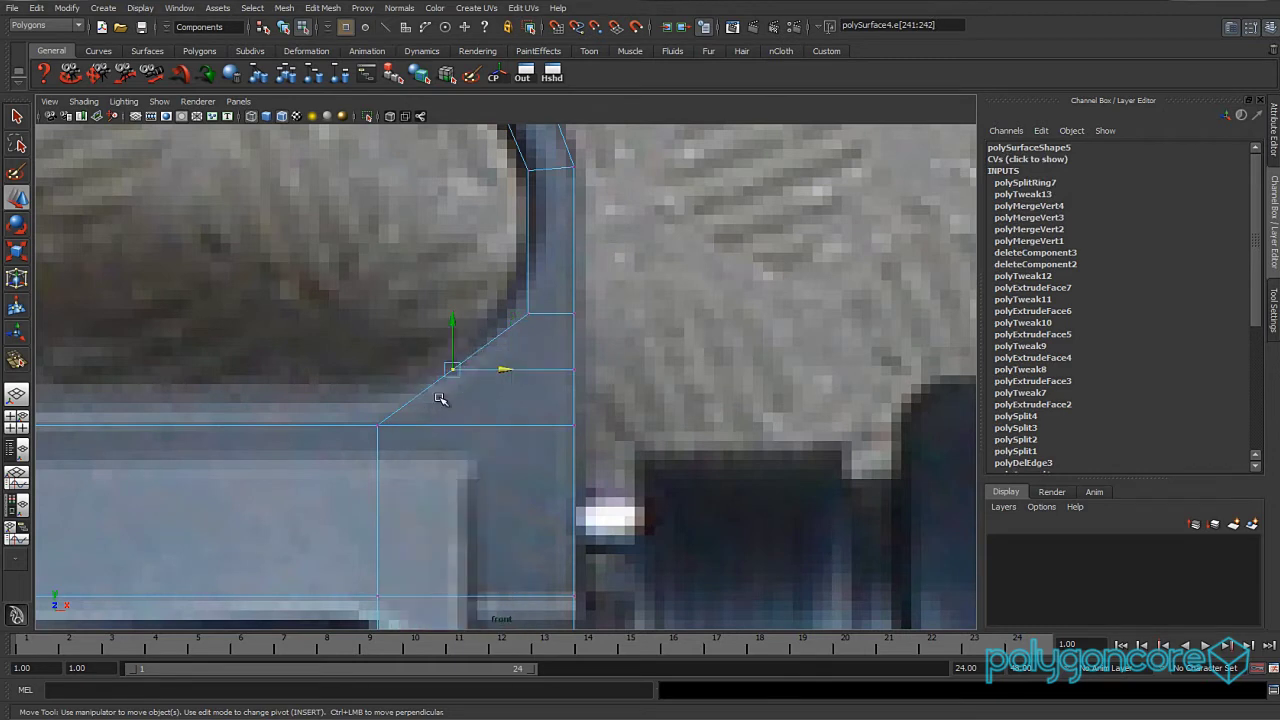
middle_drag(504, 372, 523, 371)
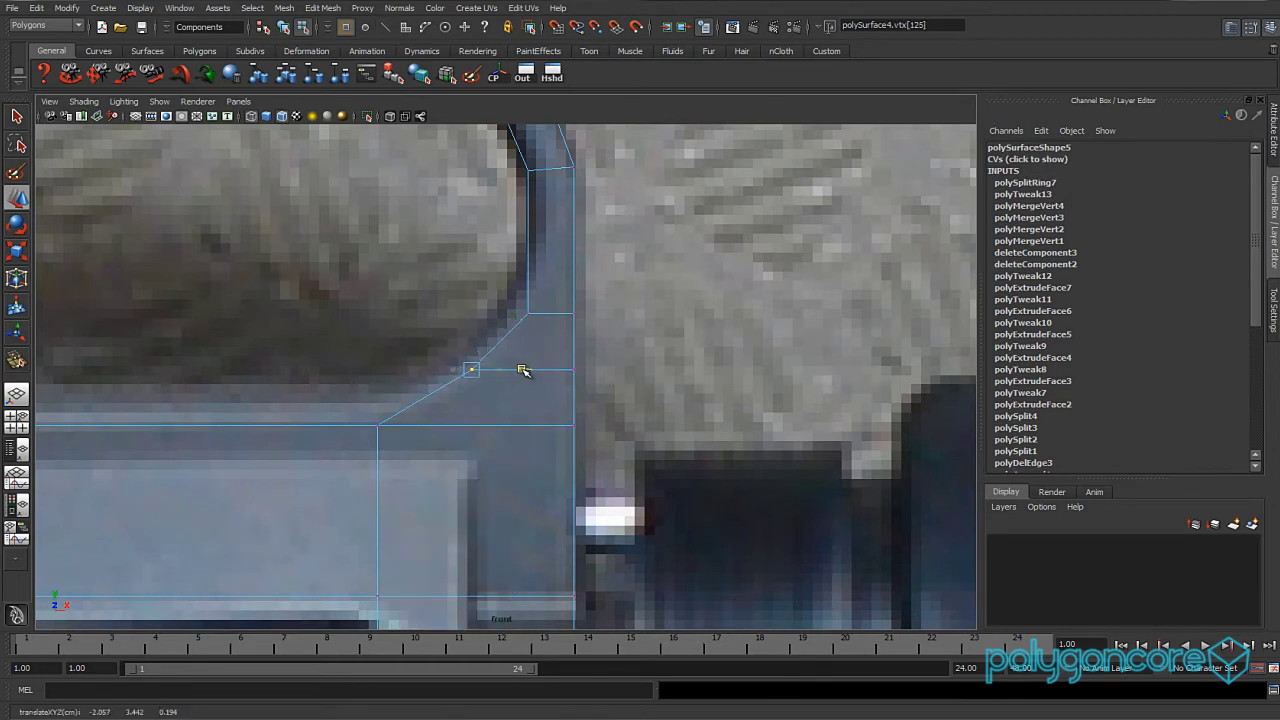
alt+middle_drag(528, 318, 525, 368)
drag(500, 376, 553, 290)
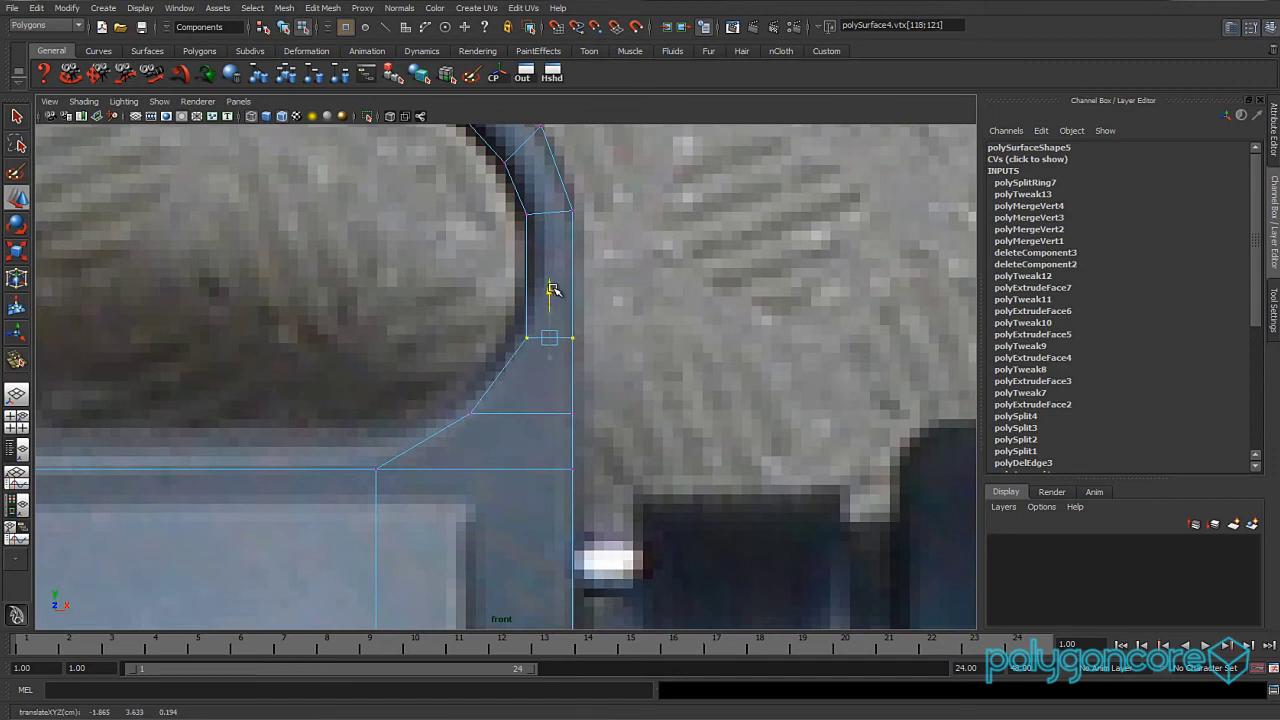
drag(457, 421, 471, 364)
drag(602, 390, 442, 431)
drag(522, 364, 523, 360)
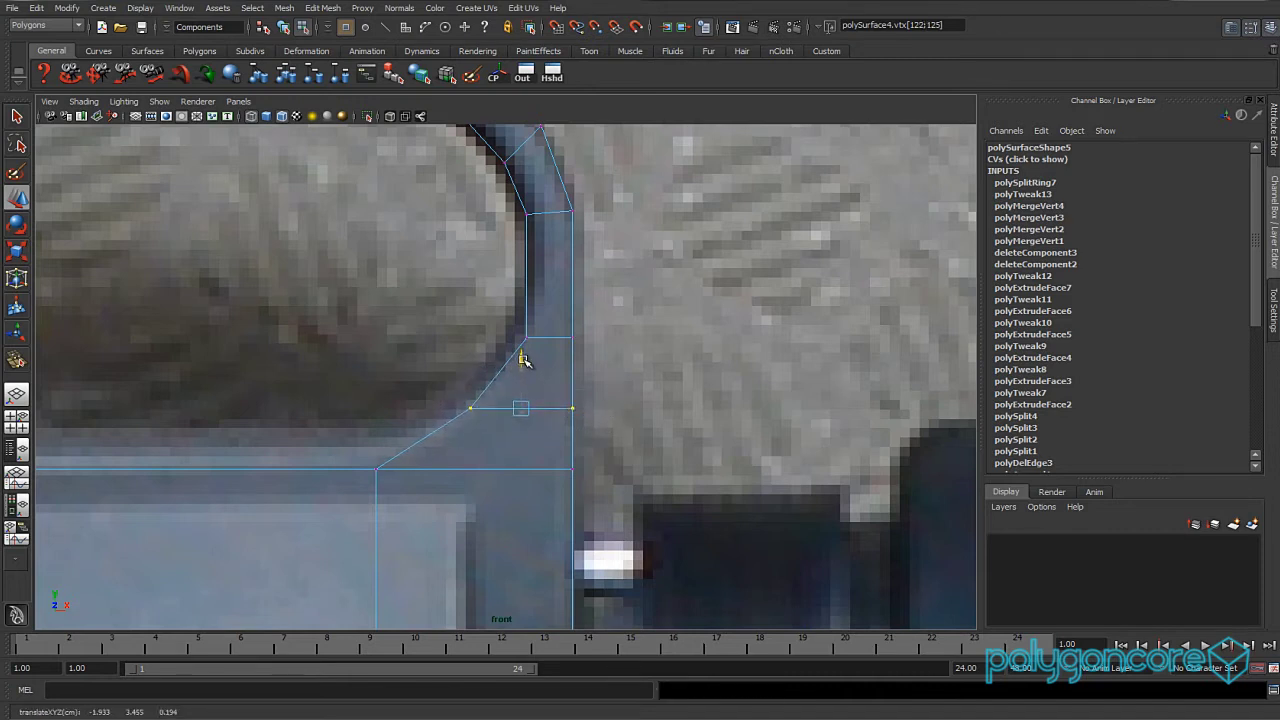
- Bevel the edge loop across the front leg's base with an offset of 0.53
right_drag(490, 415, 538, 413)
click(489, 408)
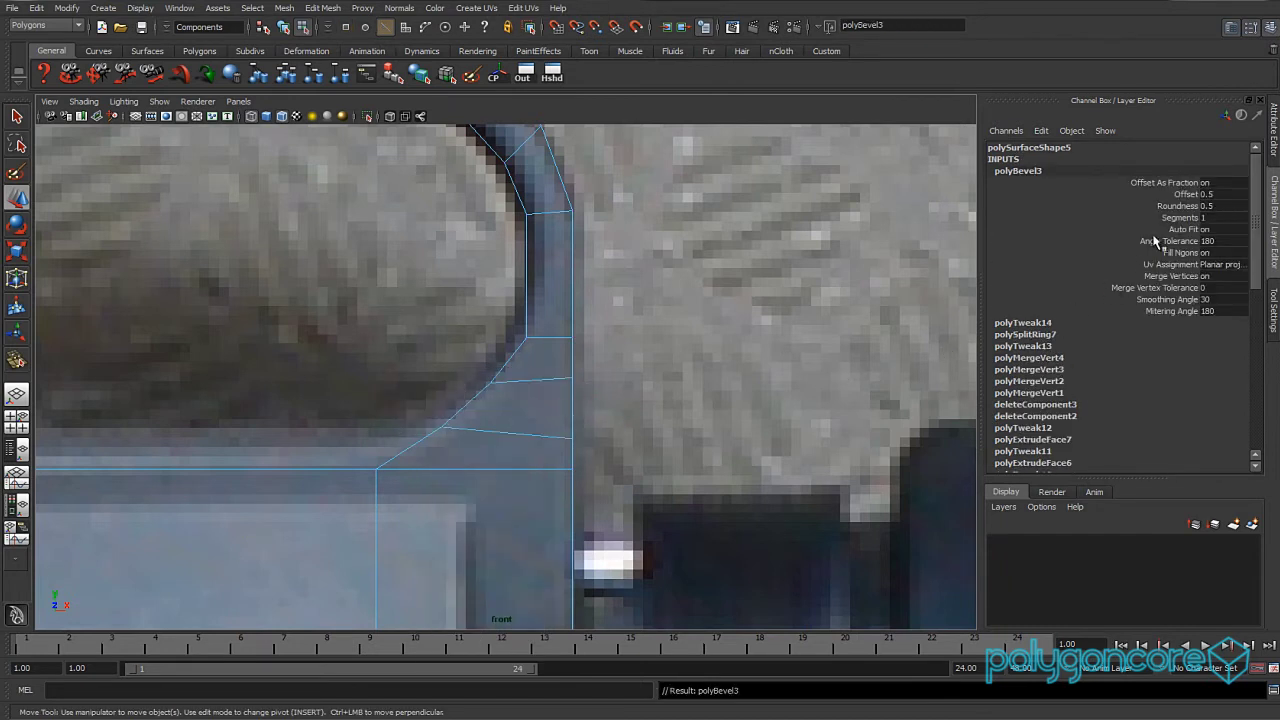
click(1186, 194)
middle_drag(632, 380, 637, 377)
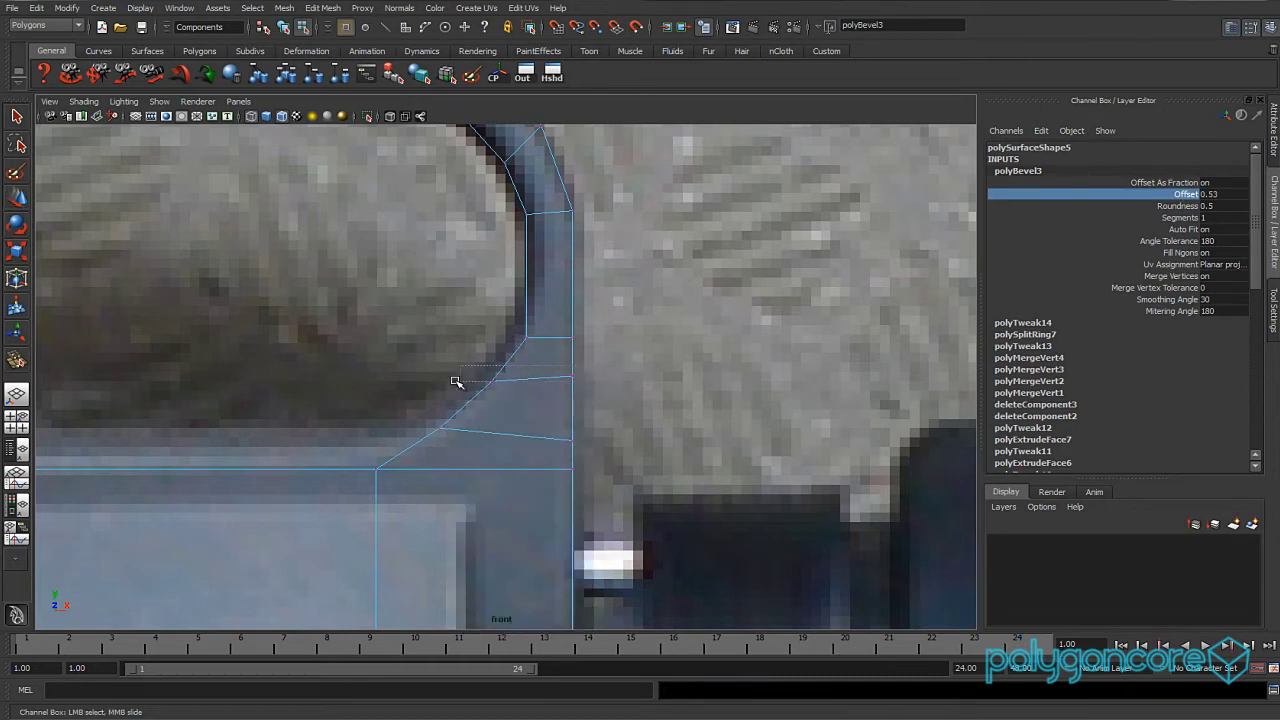
- Flatten both bevelled vertex rows at the front leg's base to horizontal and adjust their height to fit the reference curve
drag(452, 378, 452, 379)
key(r)
drag(533, 444, 532, 373)
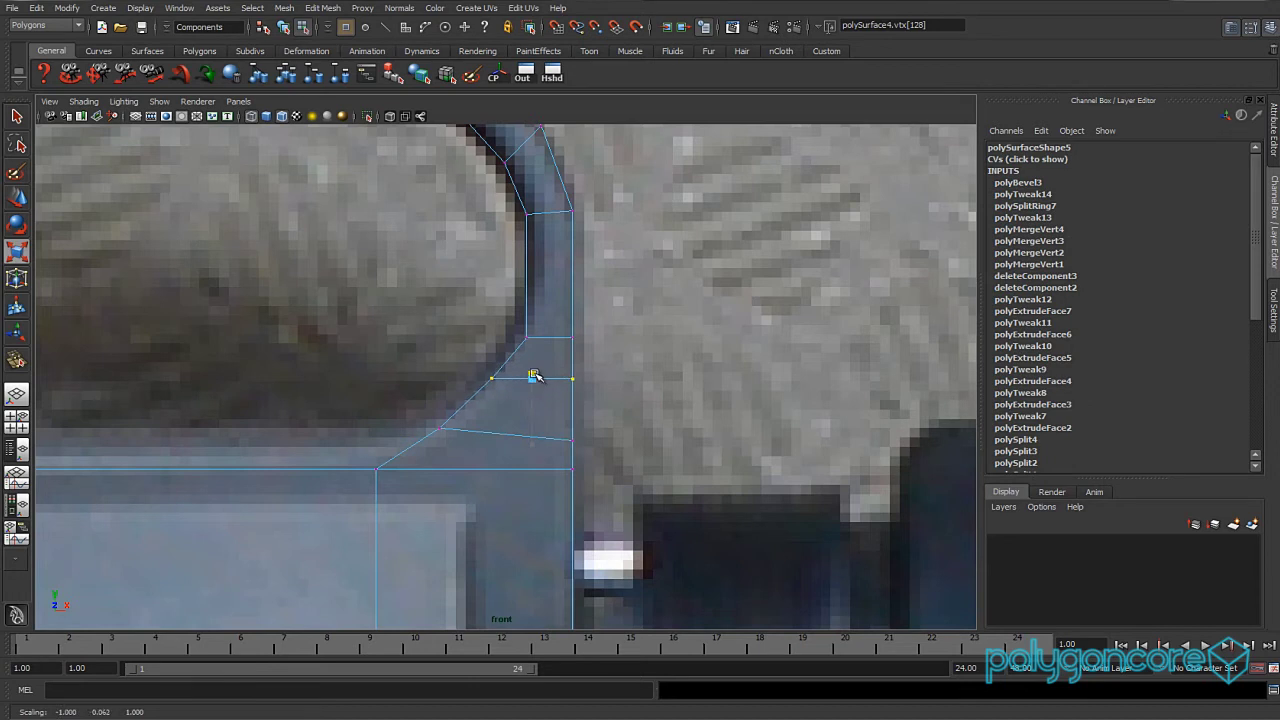
drag(421, 420, 583, 445)
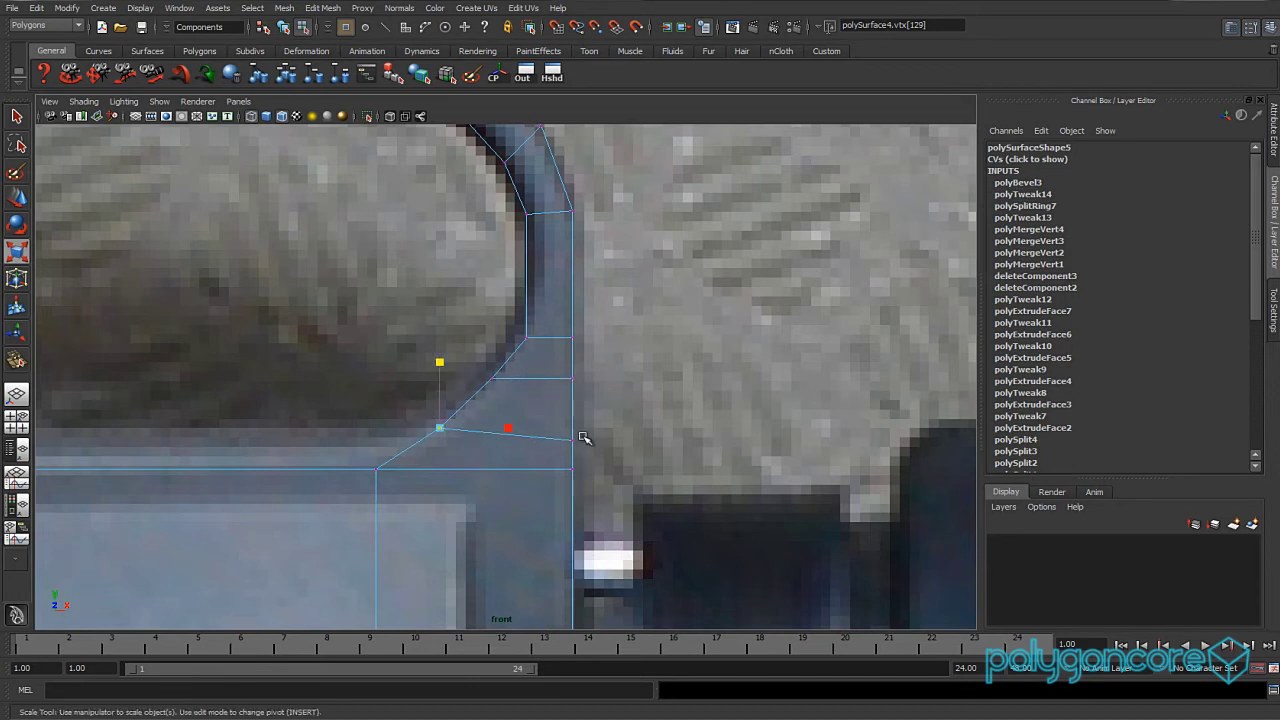
drag(508, 370, 585, 368)
key(w)
drag(533, 328, 535, 335)
middle_drag(533, 335, 534, 338)
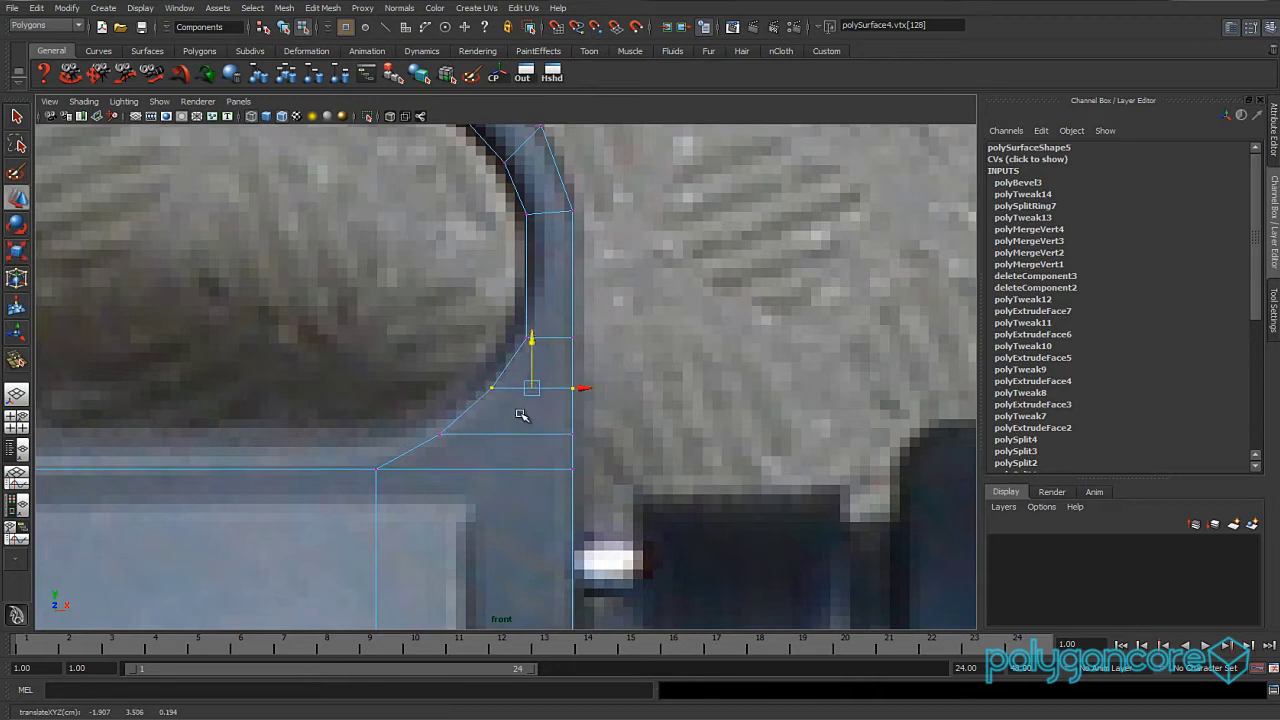
- Check the carry handle's profile against the reference photo and examine its shape in perspective
scroll(408, 463, down, 6)
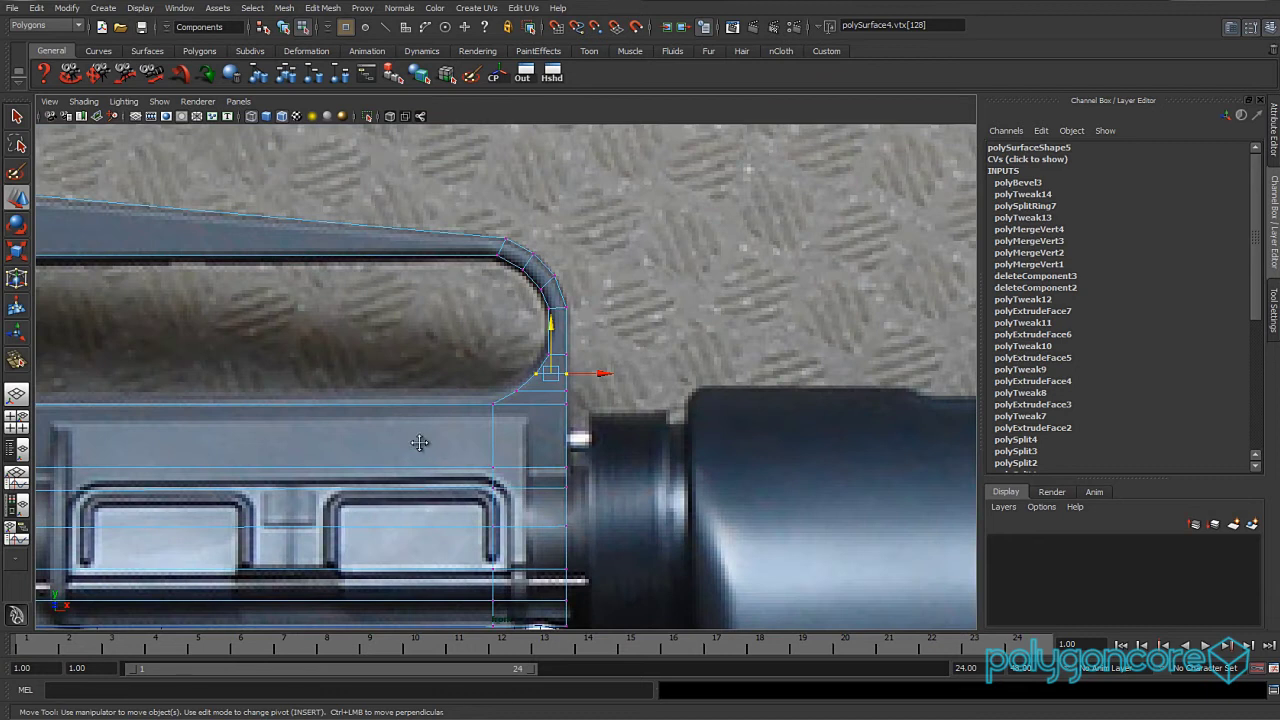
scroll(724, 444, up, 3)
alt+middle_drag(724, 444, 754, 444)
scroll(754, 444, down, 4)
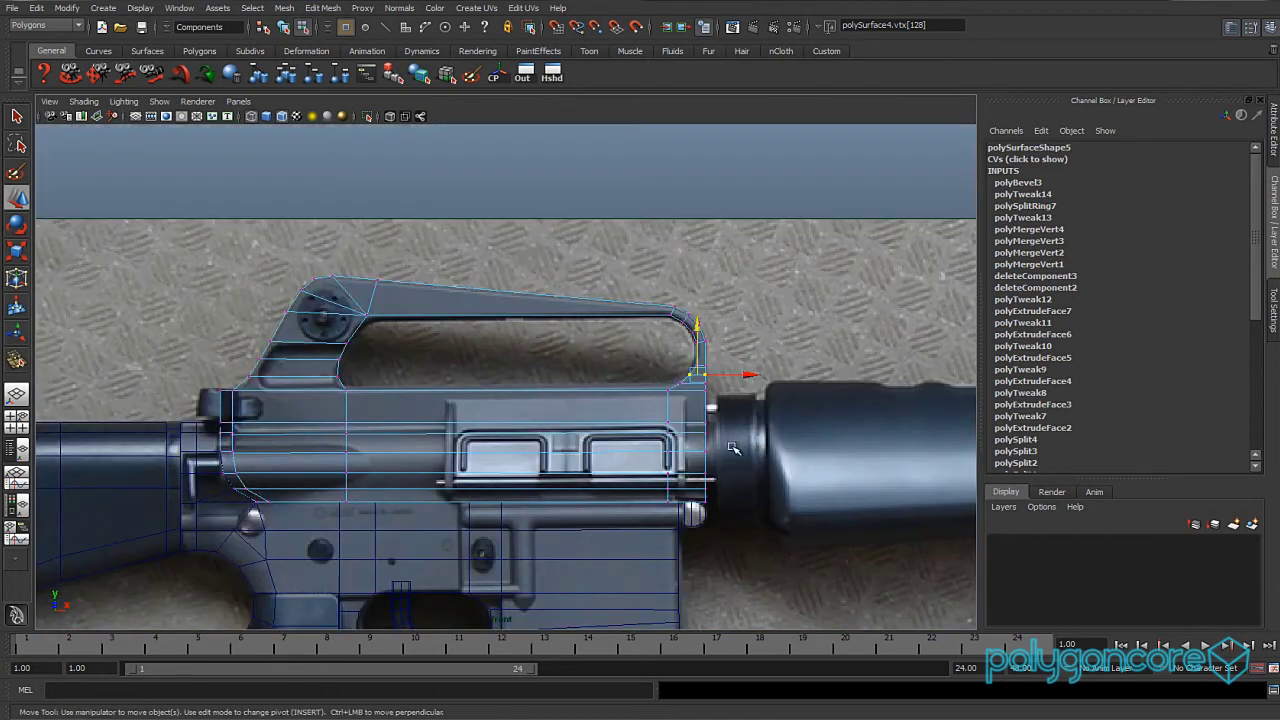
scroll(676, 449, up, 4)
key(alt+a)
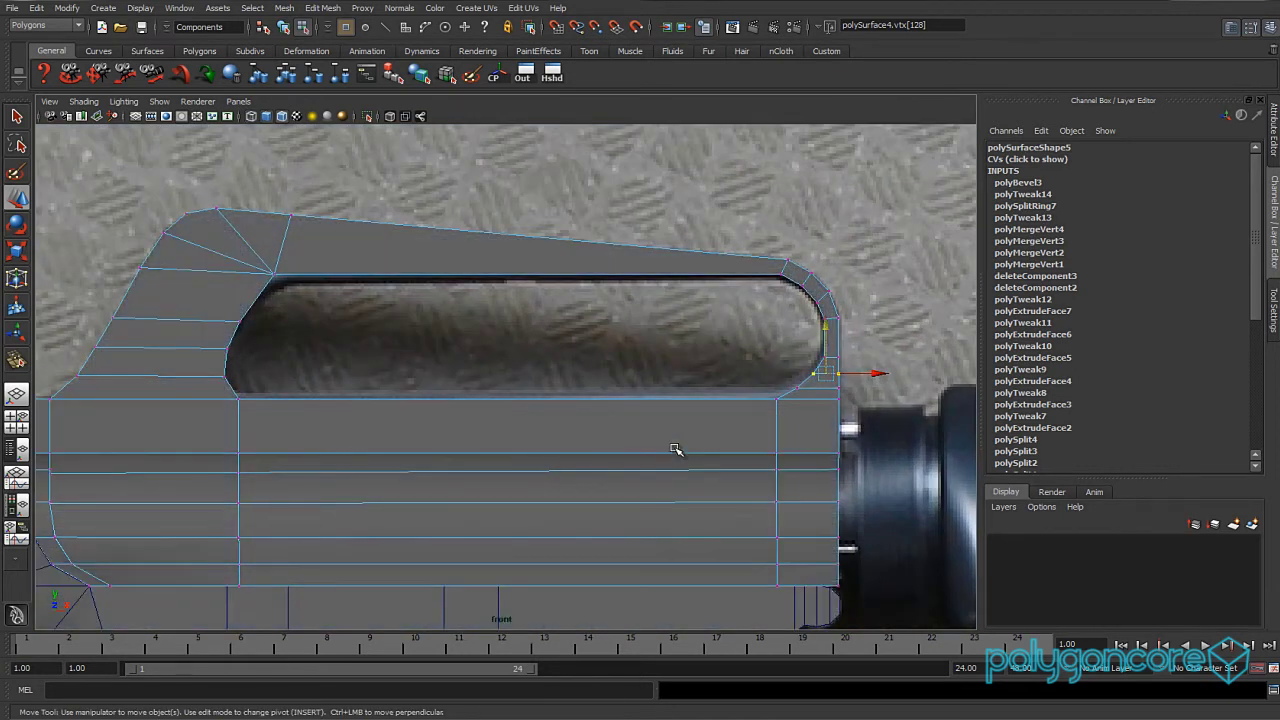
scroll(673, 449, up, 5)
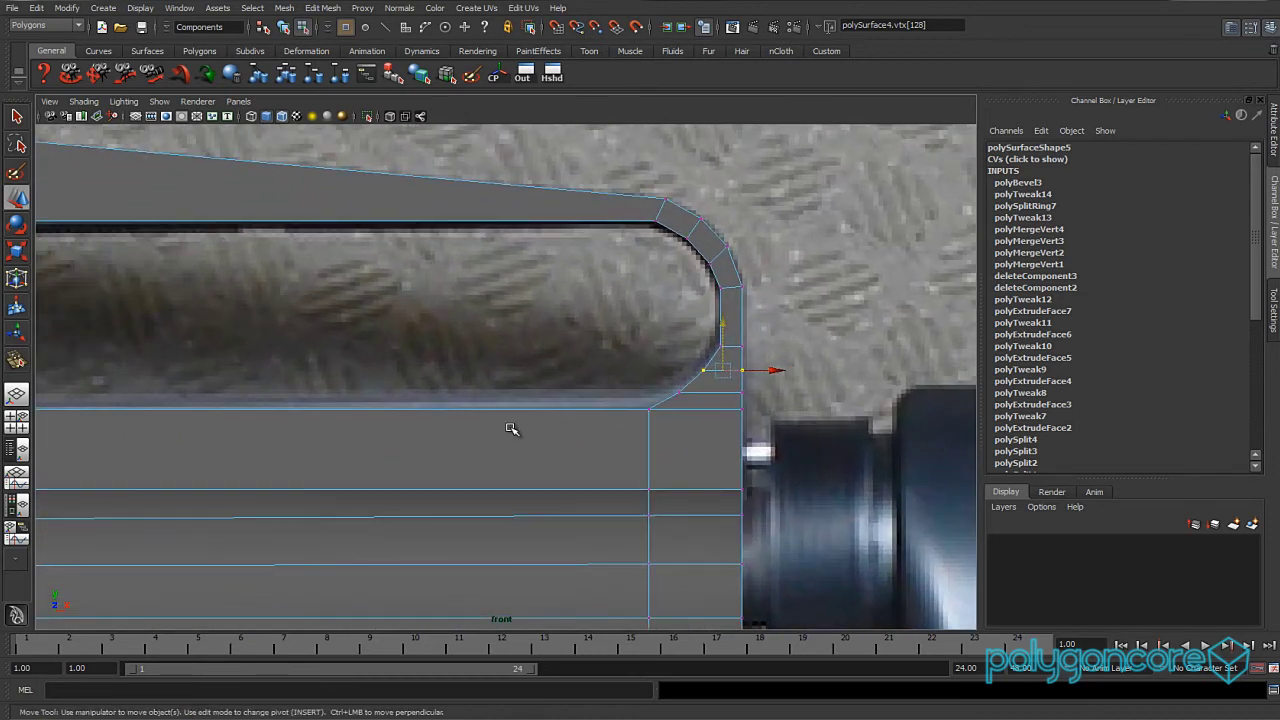
right_drag(622, 427, 640, 382)
click(614, 360)
alt+middle_drag(503, 430, 678, 426)
alt+middle_drag(548, 427, 918, 465)
key(space)
drag(808, 463, 801, 384)
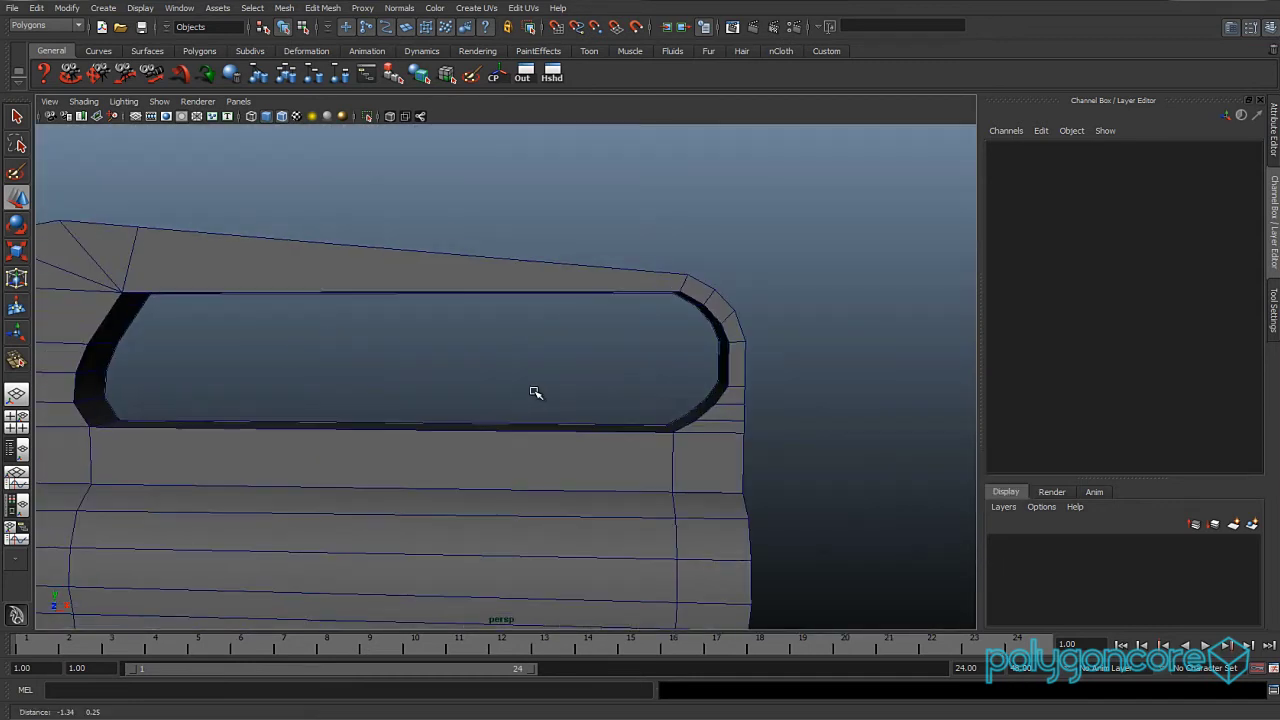
scroll(535, 392, up, 4)
scroll(535, 393, down, 2)
alt+drag(491, 384, 598, 410)
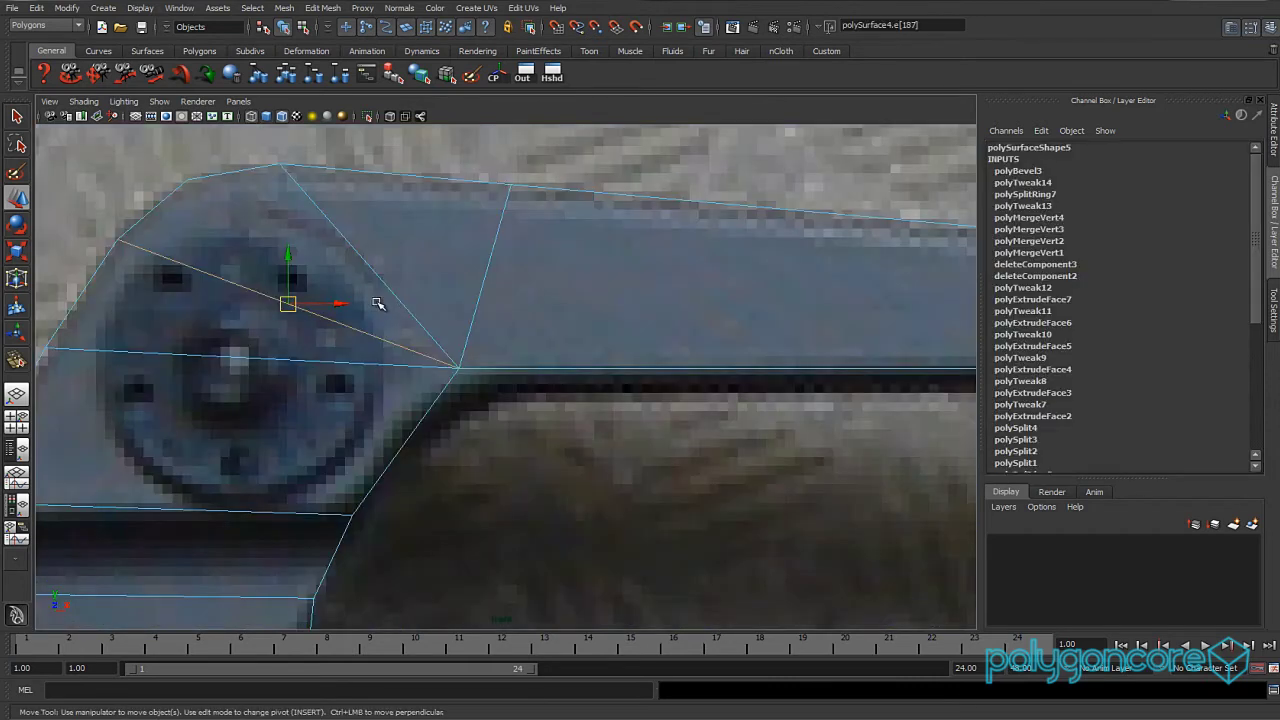
- Delete the edges fanning out from the handle opening's upper rear corner on both sides of the handle
shift+click(388, 287)
shift+right_drag(481, 291, 396, 300)
key(space)
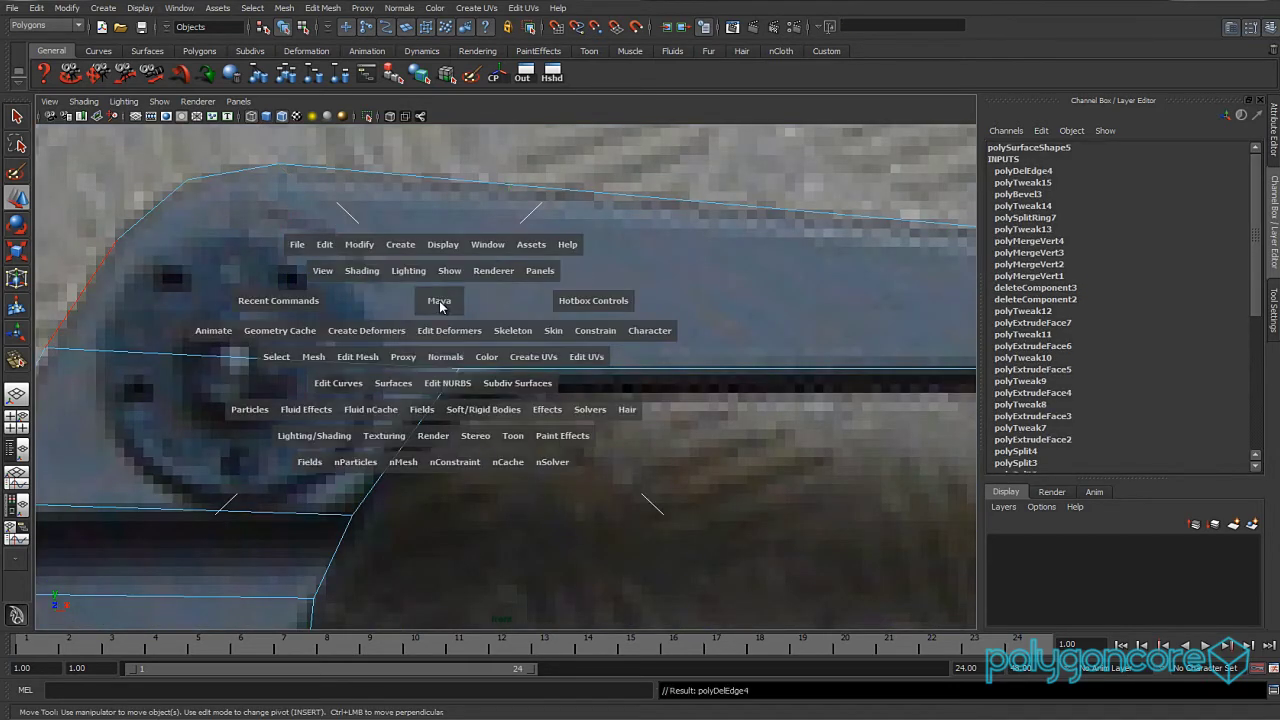
drag(440, 307, 440, 261)
key(5)
mouse_move(449, 306)
alt+mouse_down()
mouse_move(366, 346)
mouse_move(243, 354)
mouse_move(272, 313)
mouse_move(451, 394)
mouse_move(403, 360)
alt+mouse_up()
click(440, 352)
shift+click(406, 334)
shift+click(348, 333)
shift+right_drag(348, 333, 337, 360)
- Bevel the edge at the handle opening's upper rear corner with 2 segments and an offset of 0.53
alt+drag(337, 360, 318, 457)
click(318, 457)
shift+right_drag(318, 457, 365, 457)
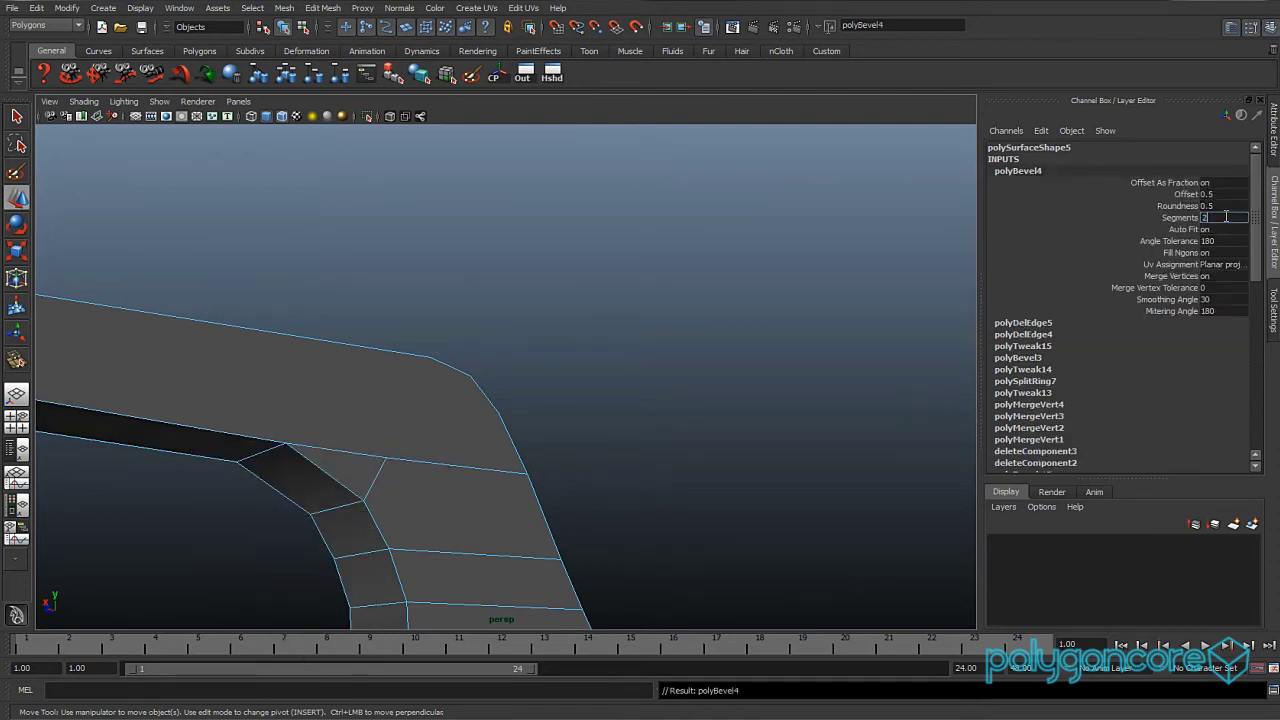
key(Return)
alt+drag(626, 467, 523, 477)
key(space)
click(527, 511)
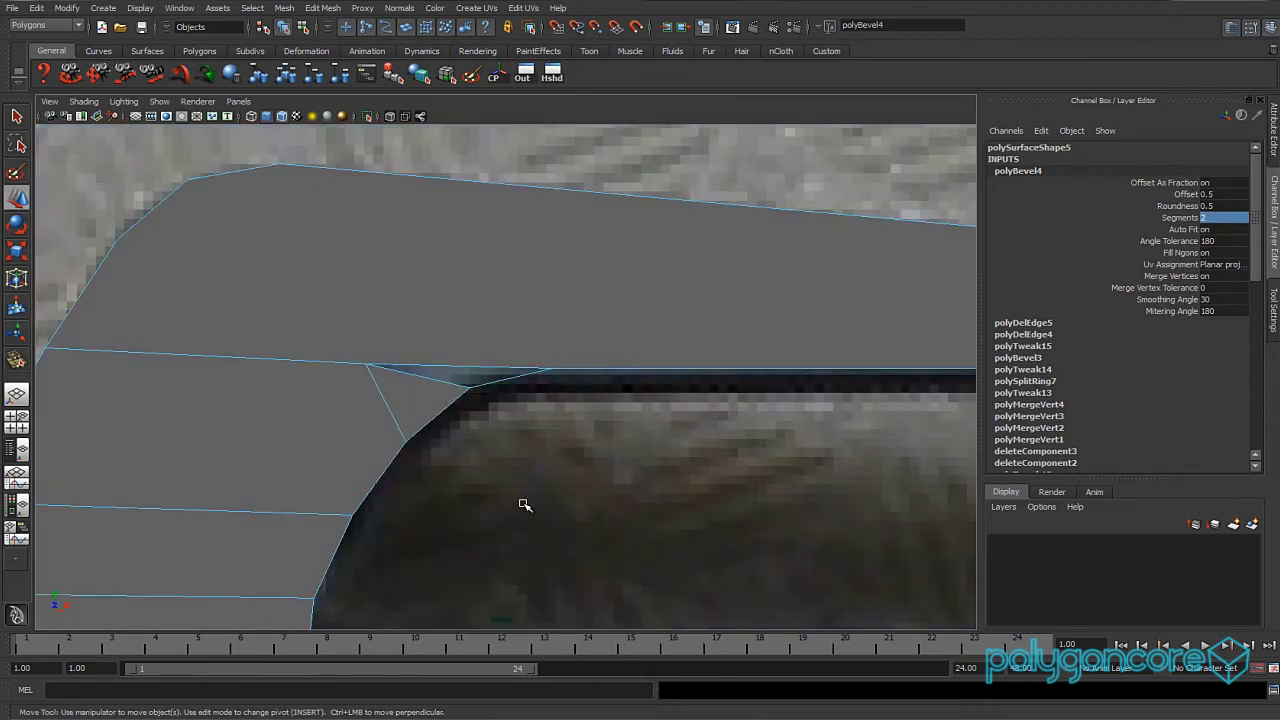
key(alt+a)
click(1190, 194)
middle_drag(574, 421, 570, 408)
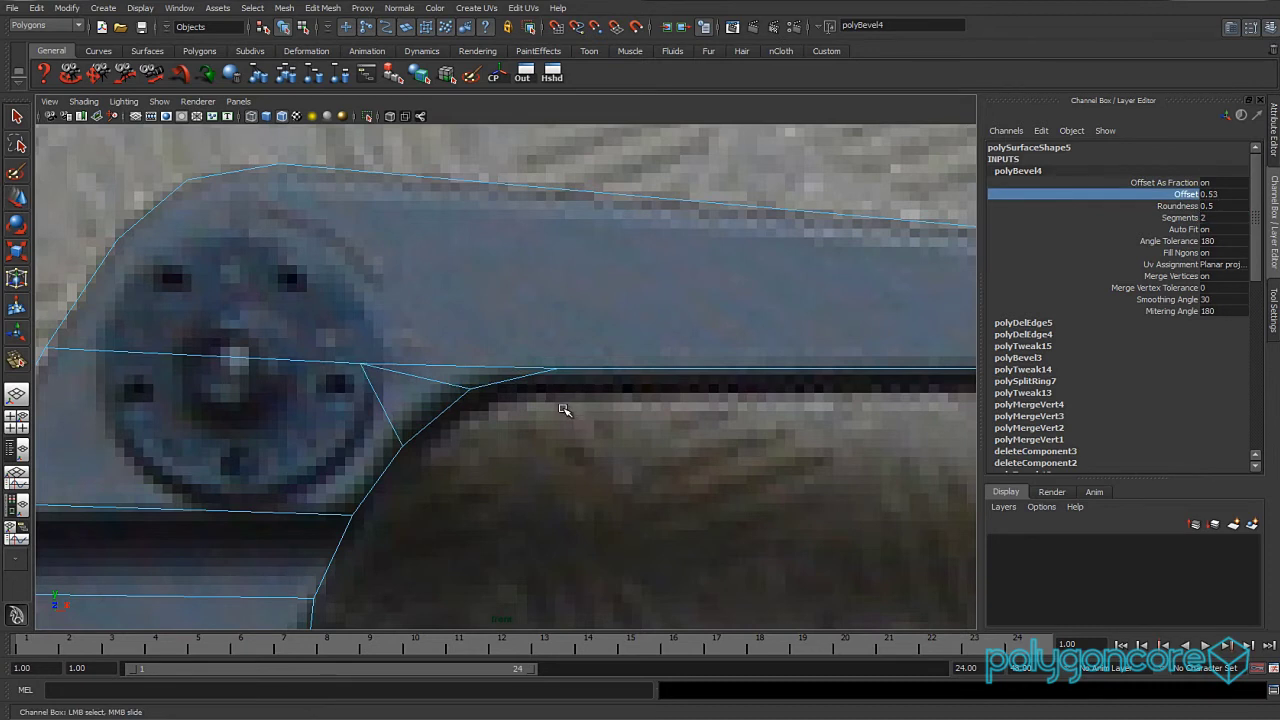
key(alt+a)
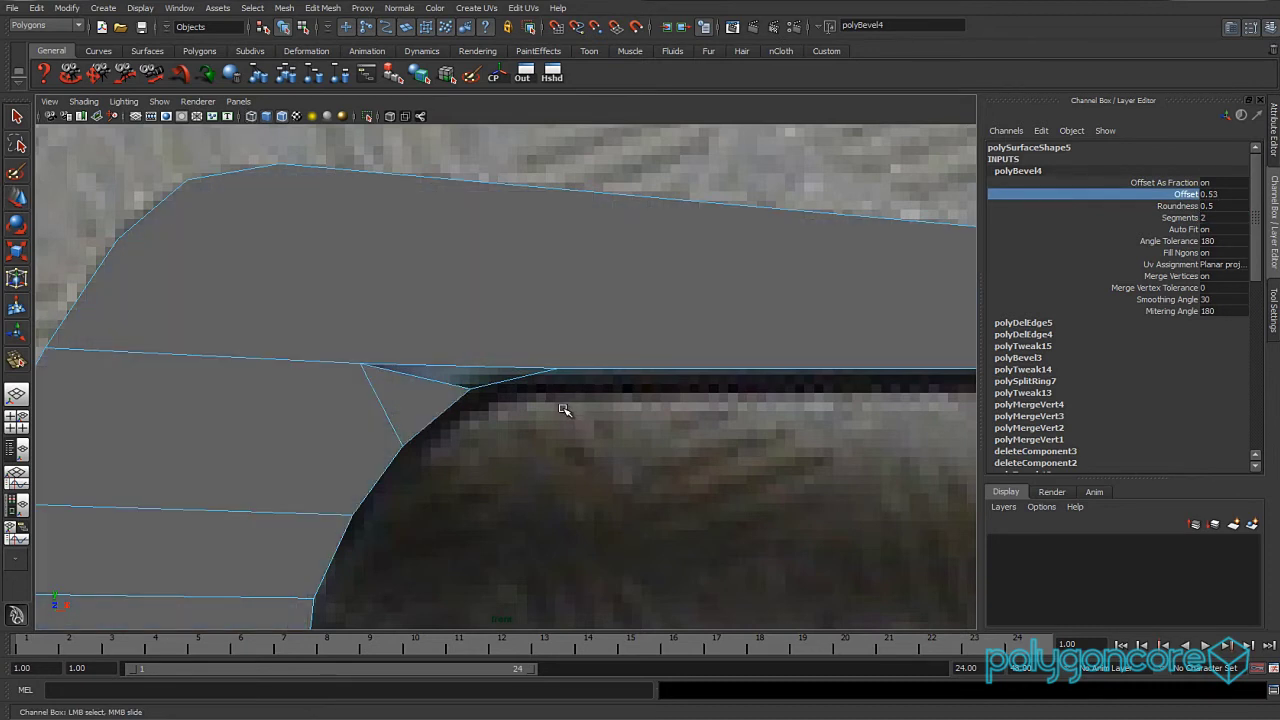
- Delete the faulty sliver face above the bevelled rear corner of the handle opening
right_drag(506, 362, 506, 391)
click(492, 372)
key(space)
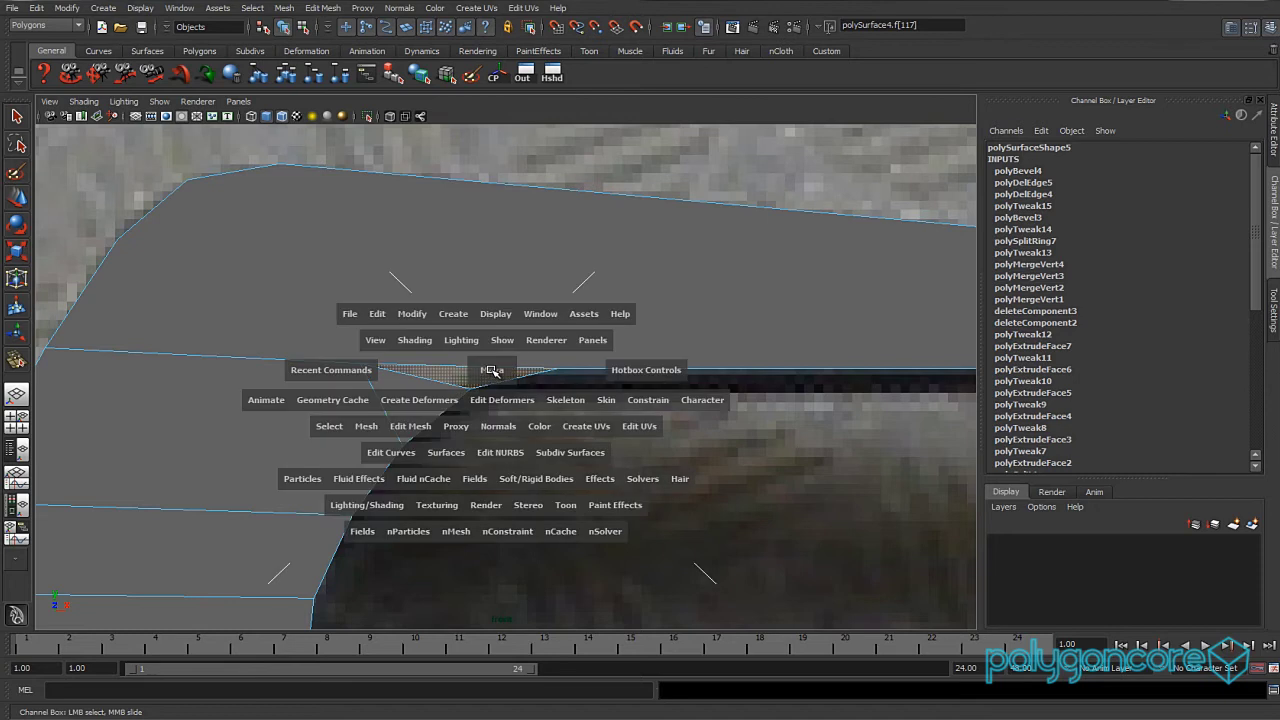
mouse_move(492, 375)
mouse_down()
mouse_move(491, 334)
mouse_move(471, 374)
mouse_move(500, 400)
mouse_move(469, 386)
mouse_up()
key(Delete)
- Fill the triangular gap at the handle opening's rear corner with the Append to Polygon Tool
scroll(548, 415, up, 3)
scroll(469, 386, up, 3)
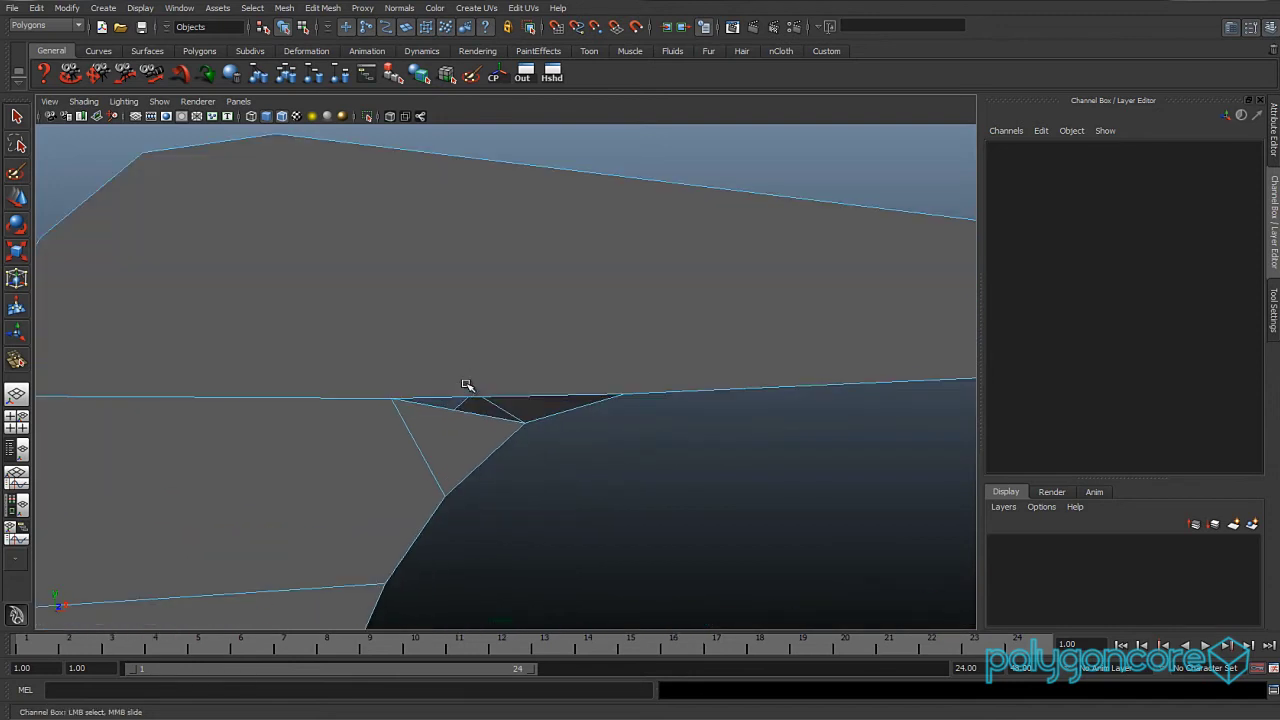
click(322, 8)
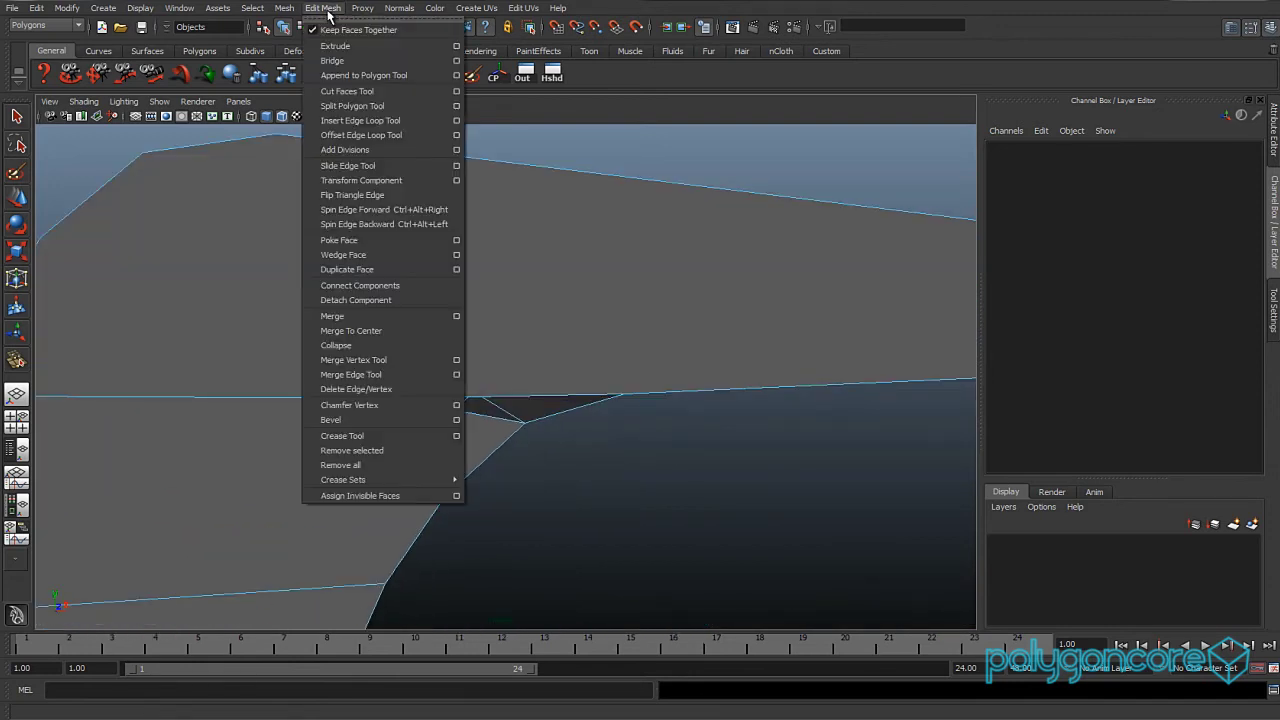
click(365, 76)
click(491, 418)
click(496, 392)
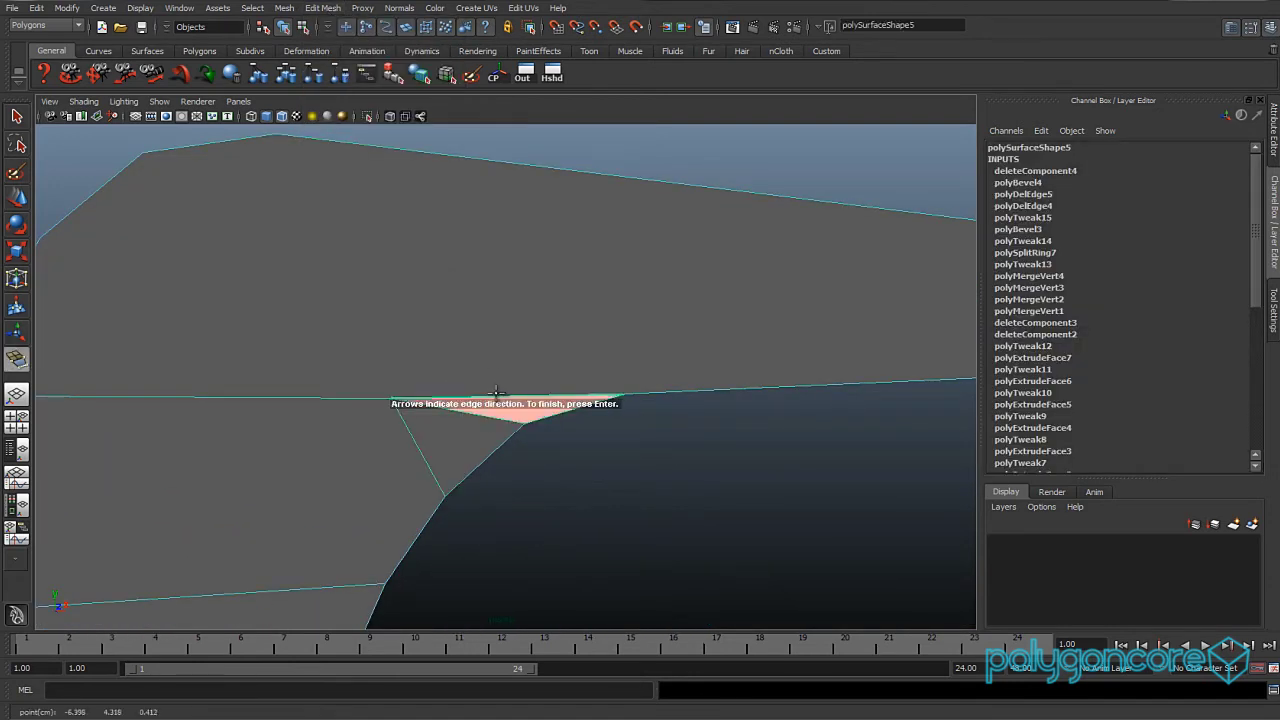
key(Return)
key(w)
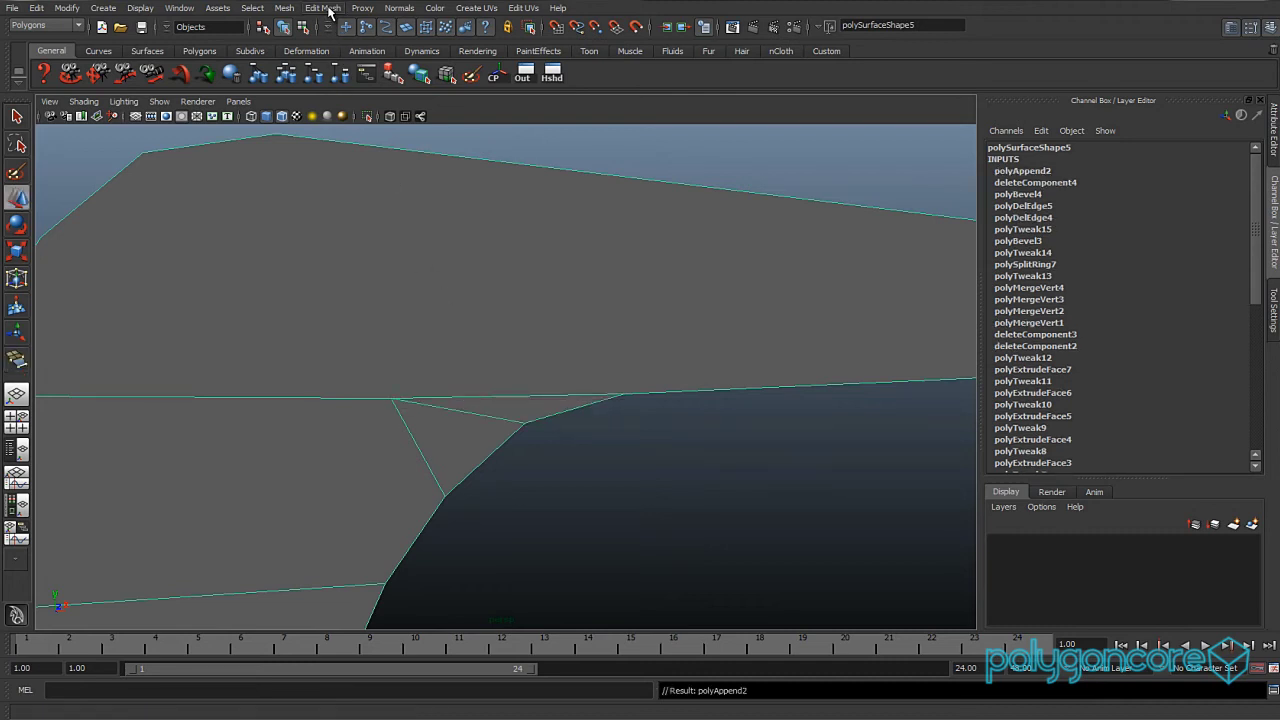
- Delete the small triangle edges and the lengthwise edges meeting at the rounded rear corner to leave one clean side face
scroll(474, 394, down, 3)
mouse_move(474, 394)
alt+mouse_down()
mouse_move(434, 389)
mouse_move(453, 386)
alt+mouse_up()
right_drag(436, 389, 437, 354)
click(436, 393)
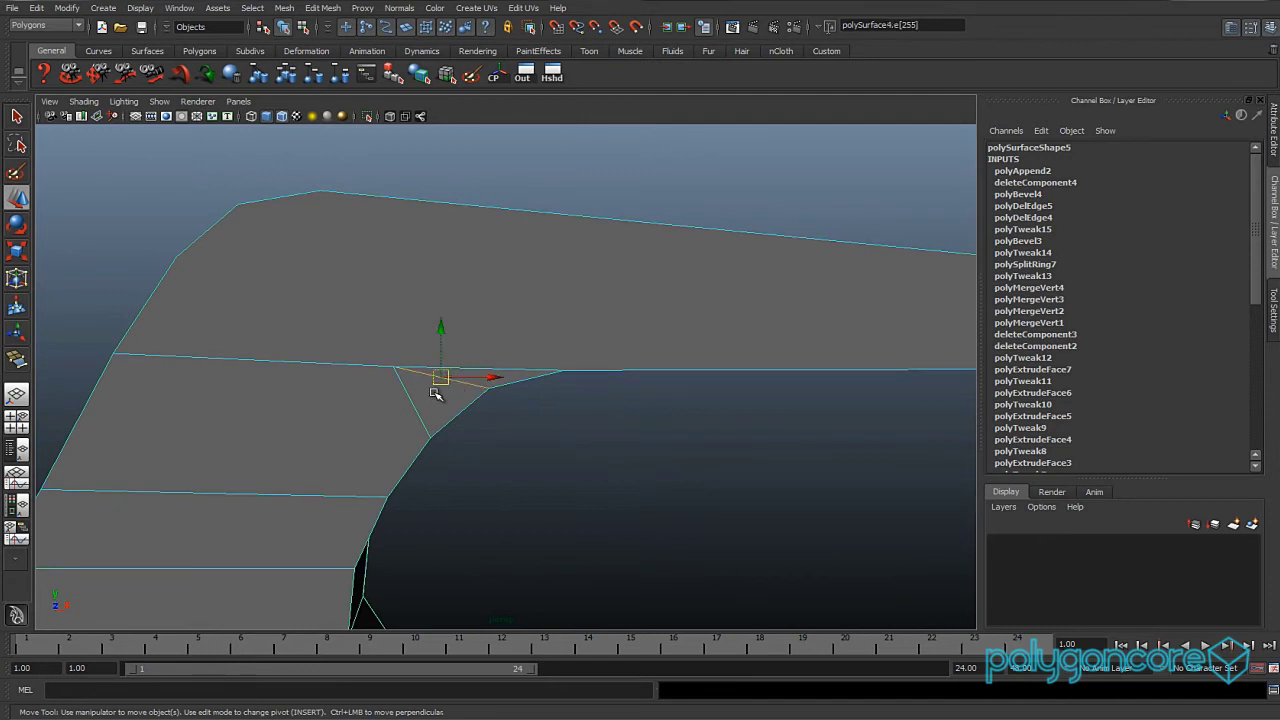
click(411, 404)
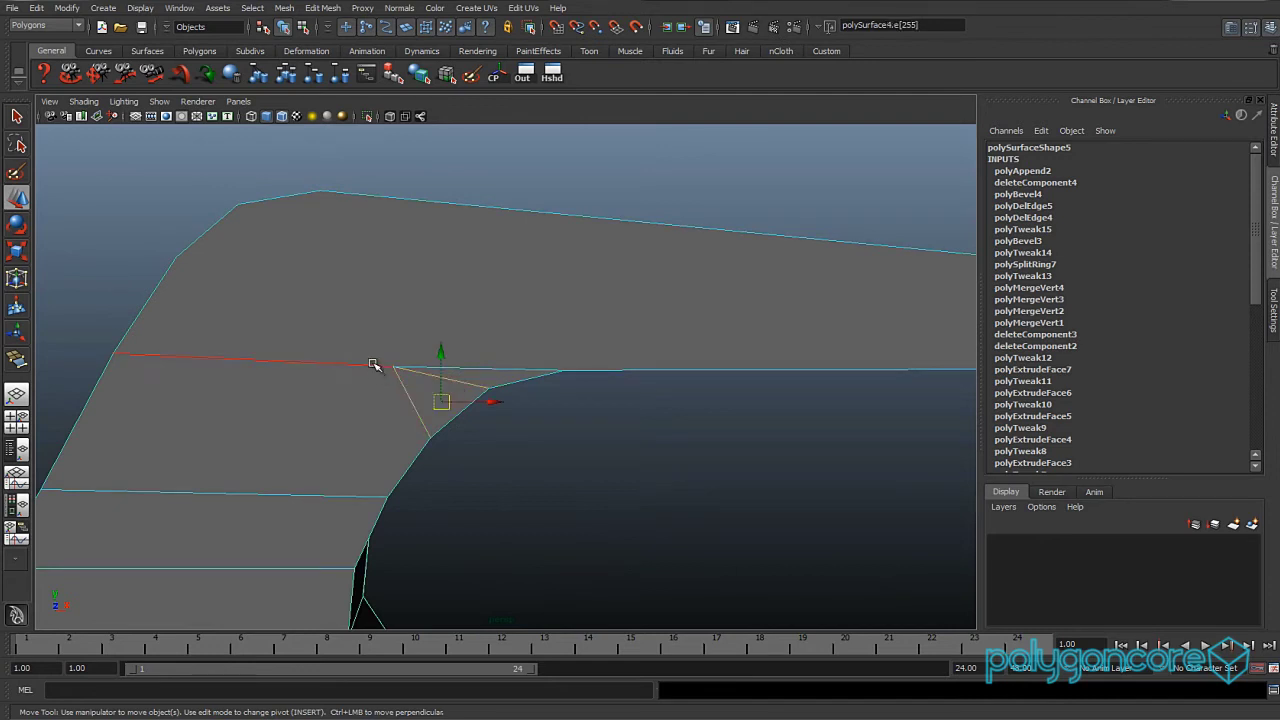
shift+right_drag(400, 392, 363, 416)
click(451, 366)
shift+right_drag(443, 372, 411, 381)
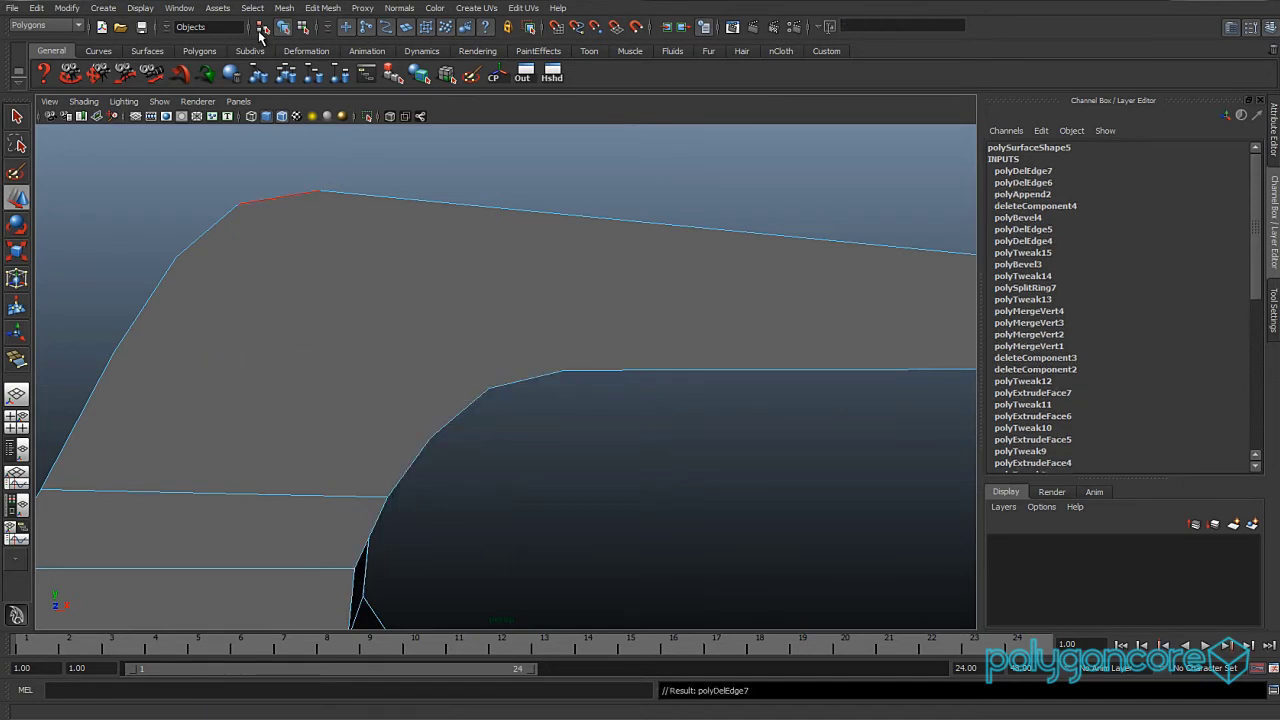
- Split the handle's side face from the sloping rear edge's lower bend to the opening's rounded rear corner with the Split Polygon Tool
click(320, 10)
click(365, 111)
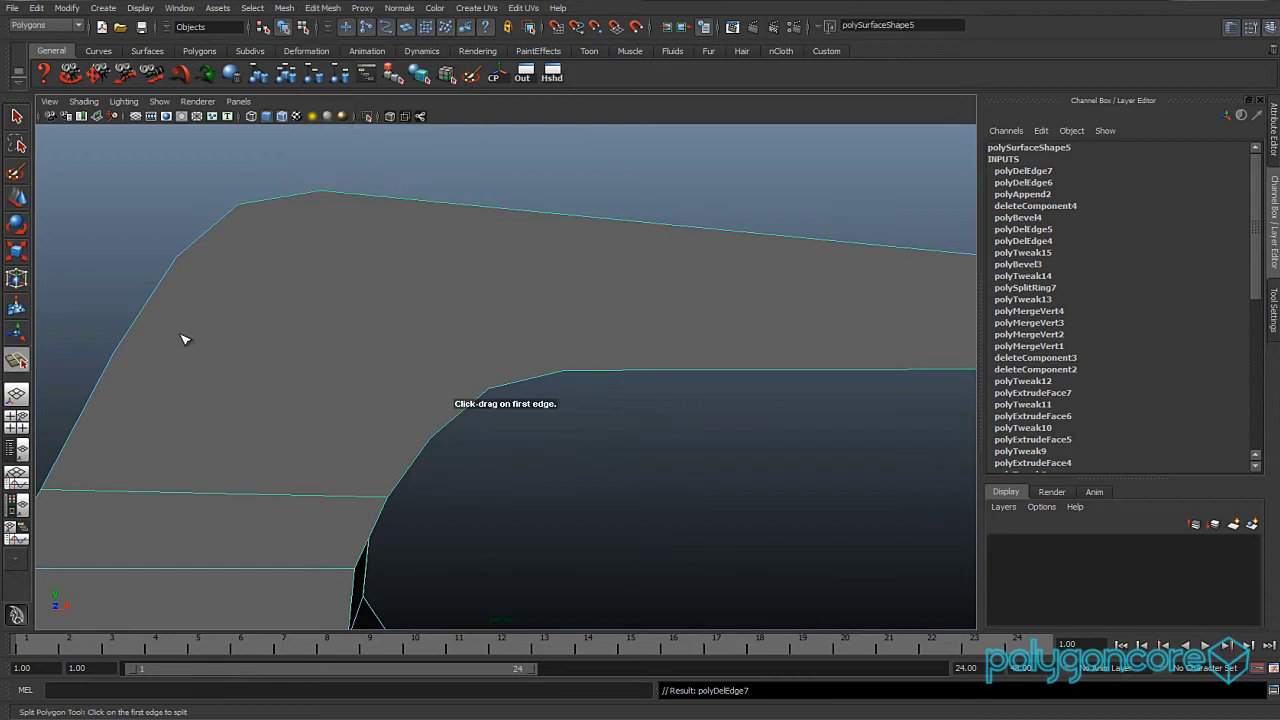
click(118, 350)
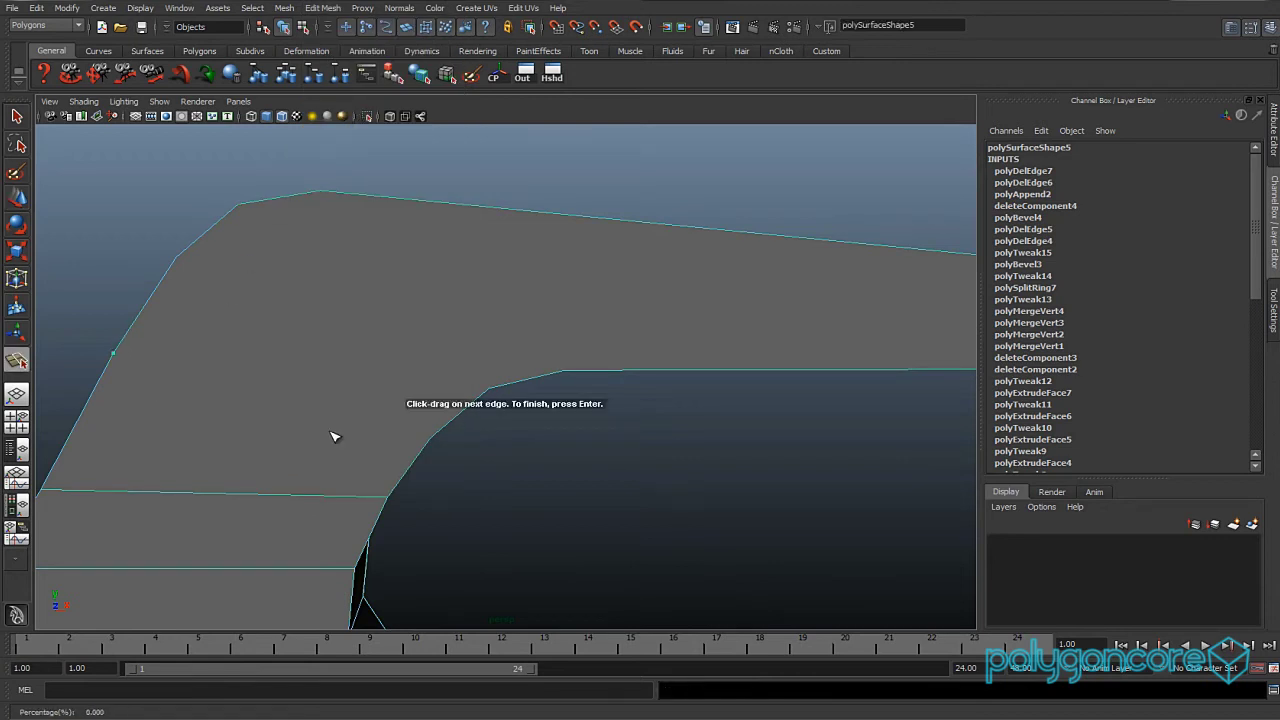
click(430, 441)
key(Return)
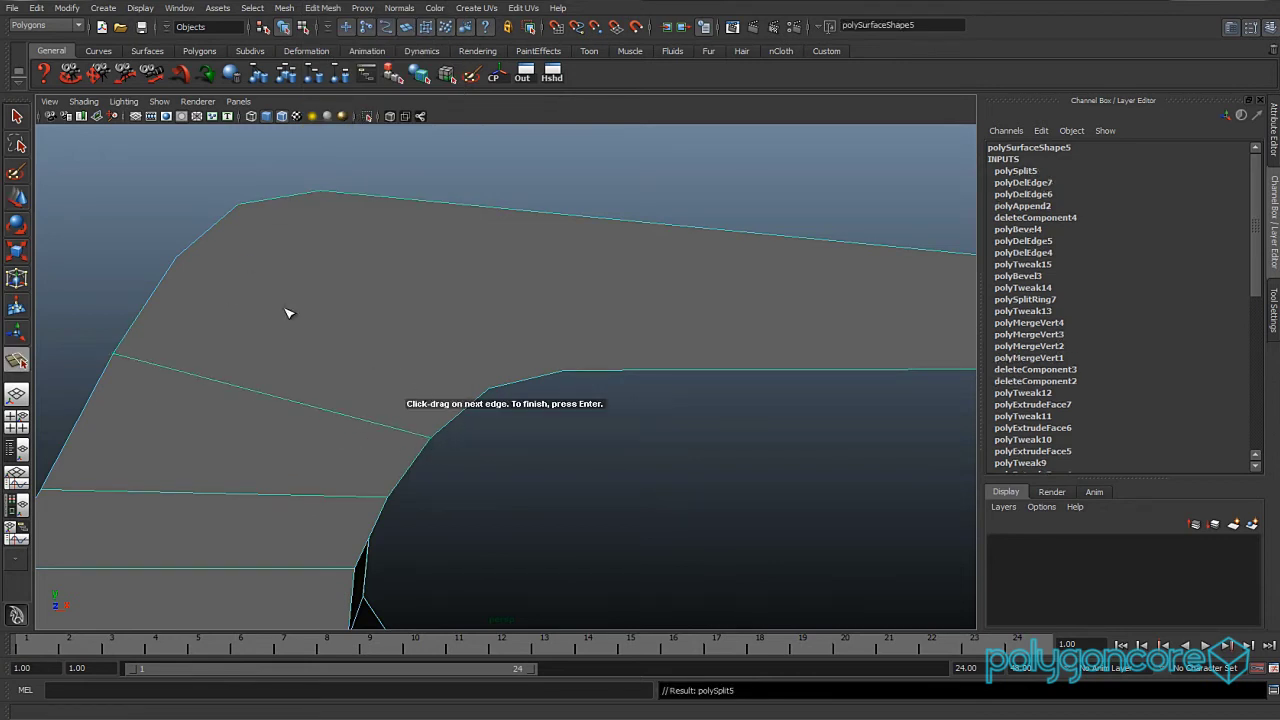
- Add further cuts across the side face from the handle's outer rear bend and top edge to the opening's rounded corner
click(176, 259)
mouse_move(473, 410)
alt+mouse_down()
mouse_move(443, 402)
mouse_move(457, 406)
alt+mouse_up()
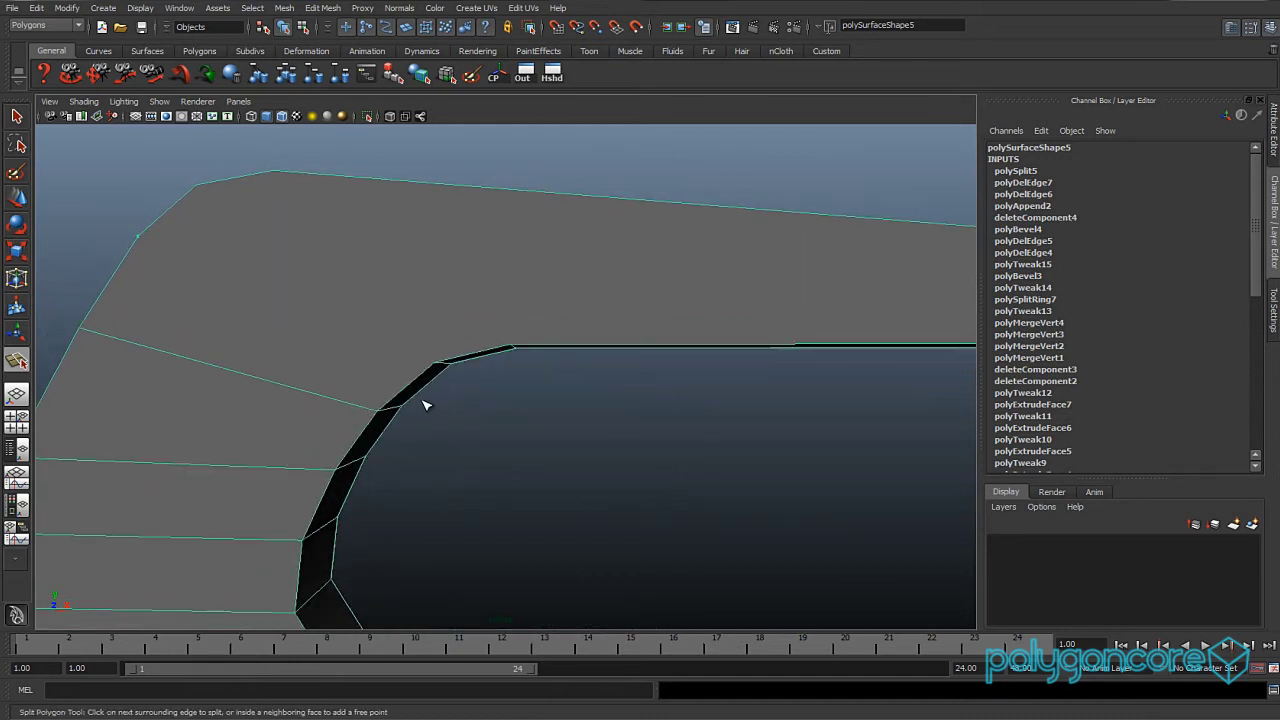
click(380, 414)
alt+drag(482, 284, 482, 345)
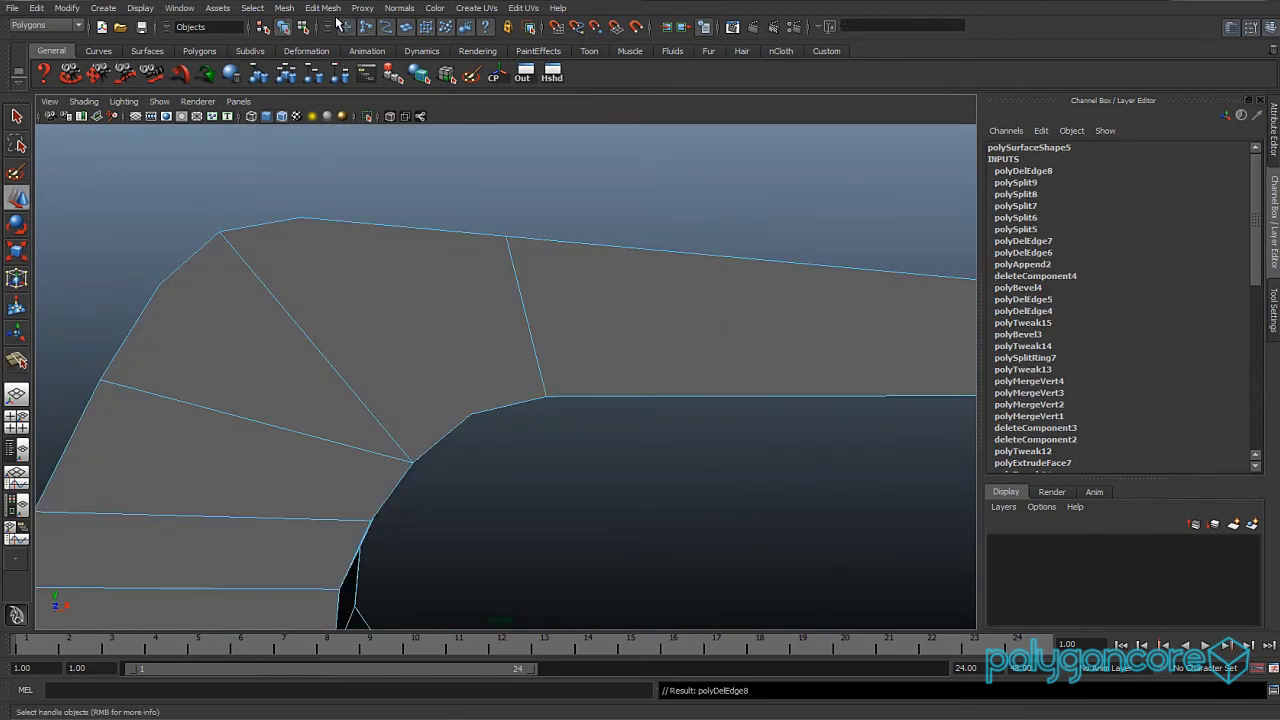
- Split the side face from the top edge's split vertex and from the handle's rear peak to the upper vertex of the opening's rounded corner
click(322, 8)
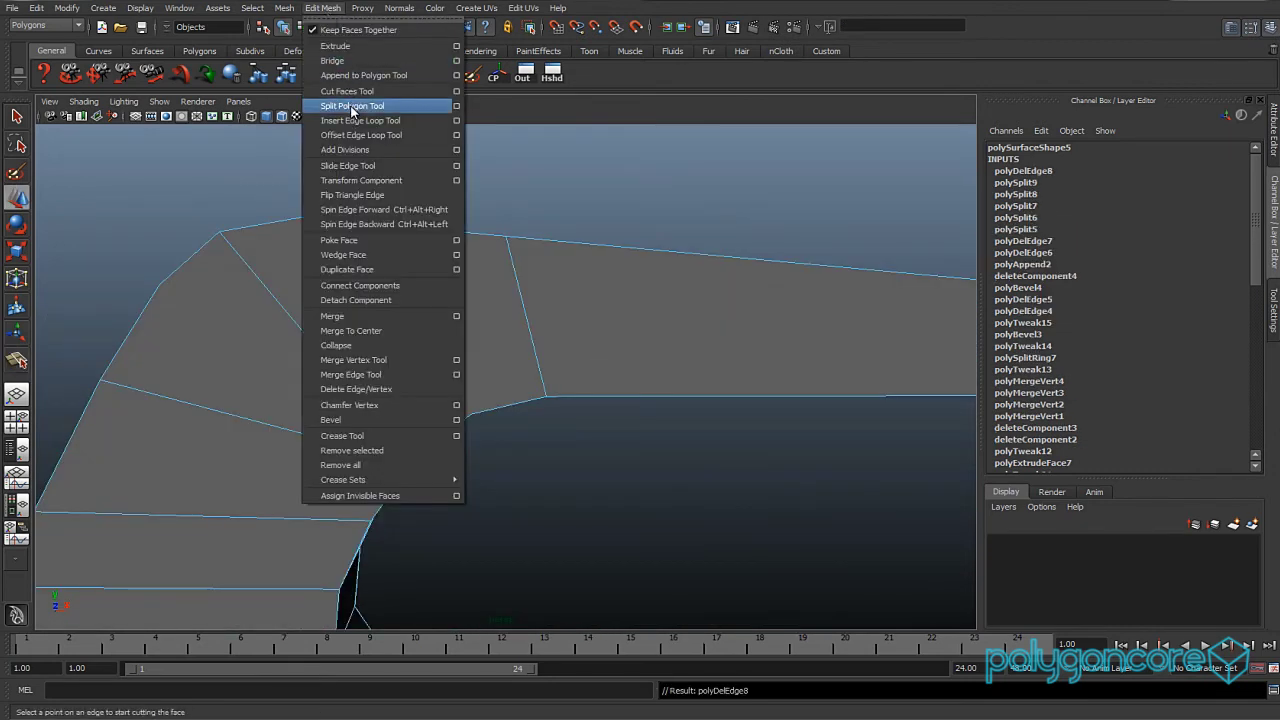
click(352, 107)
click(506, 238)
click(472, 413)
key(Return)
alt+drag(472, 427, 361, 295)
click(264, 208)
click(423, 393)
key(Return)
- Delete the surplus split edges fanning out from the opening's rounded rear corner
alt+drag(437, 349, 464, 318)
key(w)
right_drag(464, 318, 432, 315)
alt+drag(449, 320, 462, 328)
scroll(480, 371, down, 7)
alt+drag(481, 390, 471, 396)
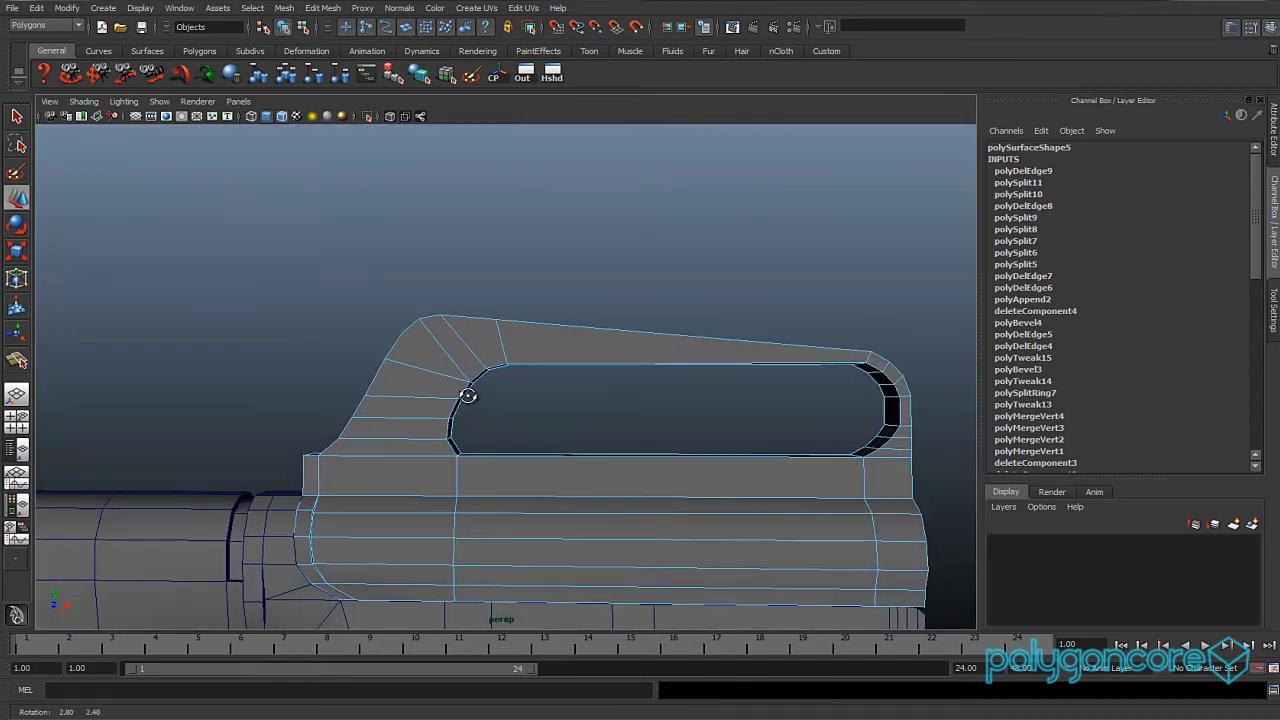
scroll(466, 397, up, 6)
alt+middle_drag(449, 341, 515, 336)
scroll(452, 354, up, 1)
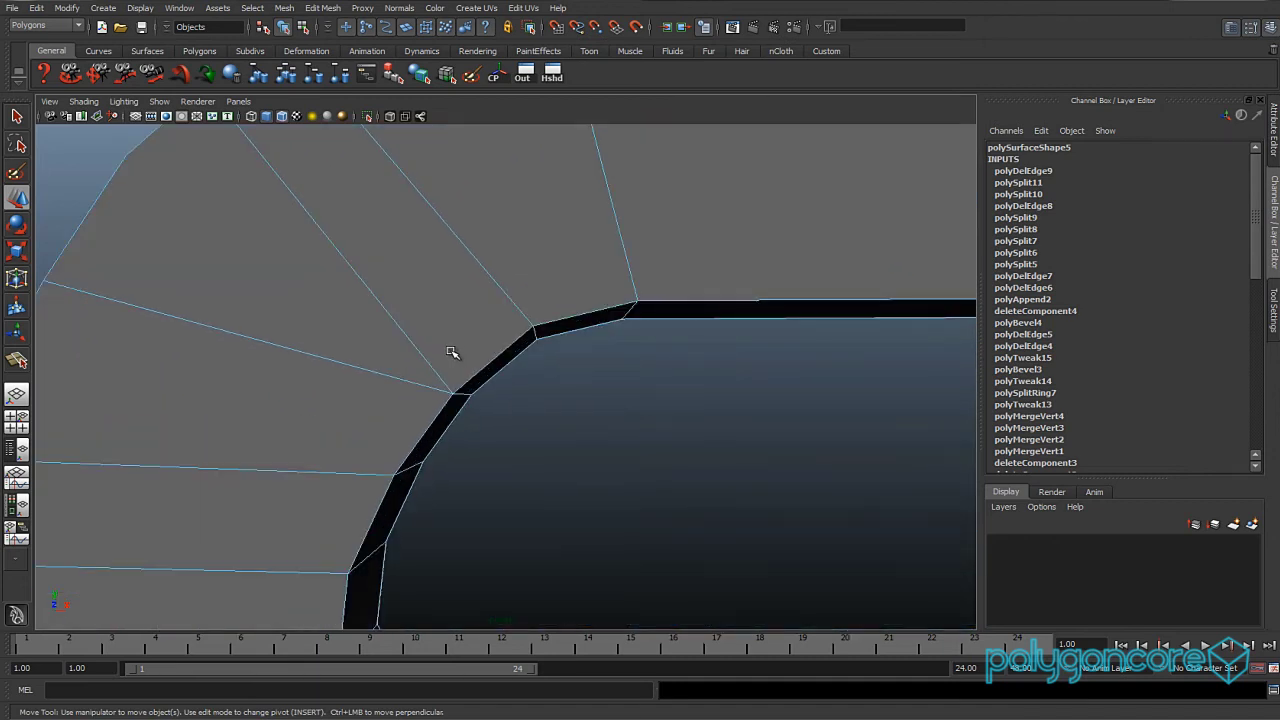
scroll(420, 328, down, 1)
shift+right_drag(417, 325, 369, 329)
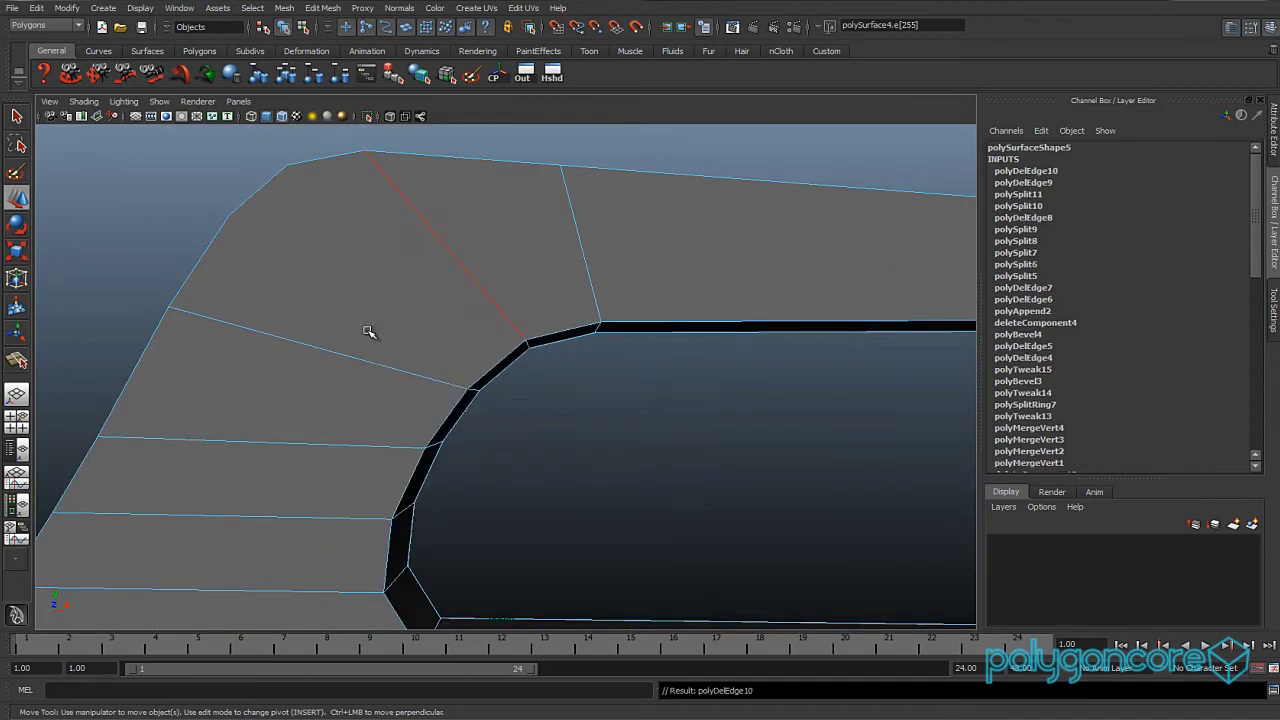
- Split the side face from the vertex below the handle's upper rear bend to the middle vertex of the opening's rounded corner
click(322, 8)
click(345, 105)
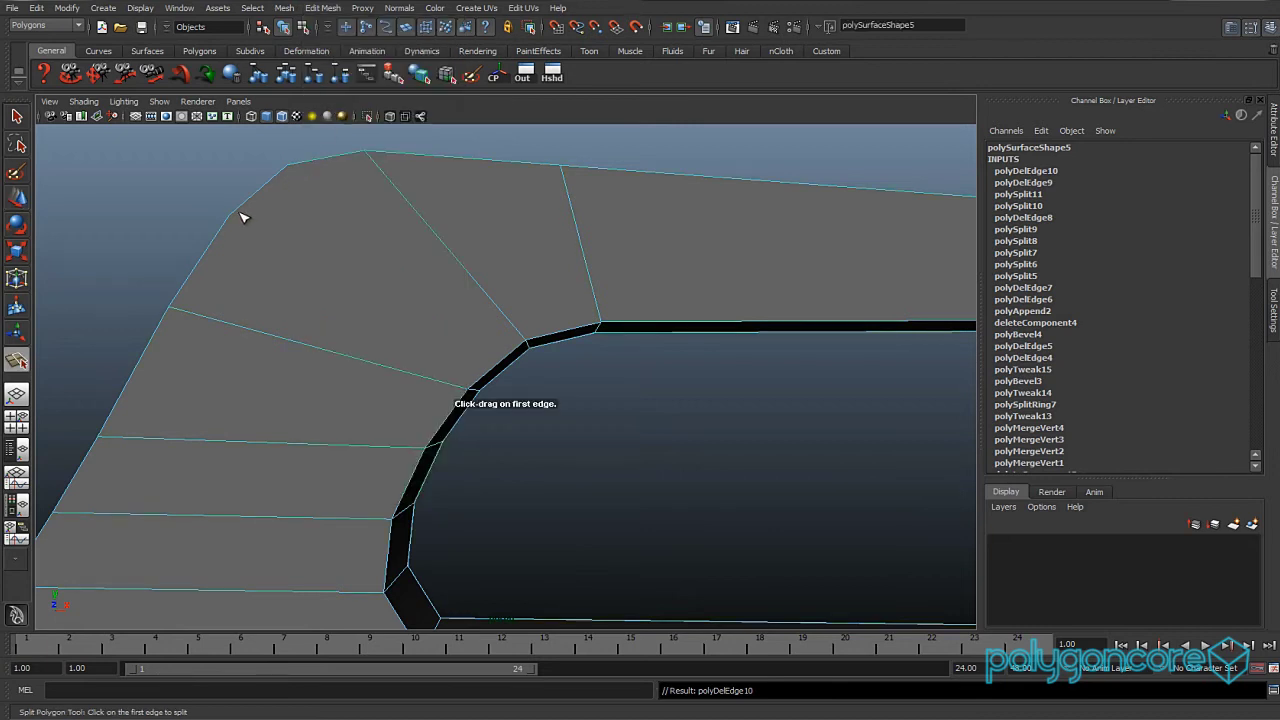
click(472, 390)
key(Return)
- On the handle's opposite side, split the face from the top edge vertex to where the opening's rounded rear corner begins
alt+drag(455, 341, 240, 343)
scroll(466, 331, down, 3)
scroll(440, 371, up, 4)
alt+drag(519, 395, 509, 377)
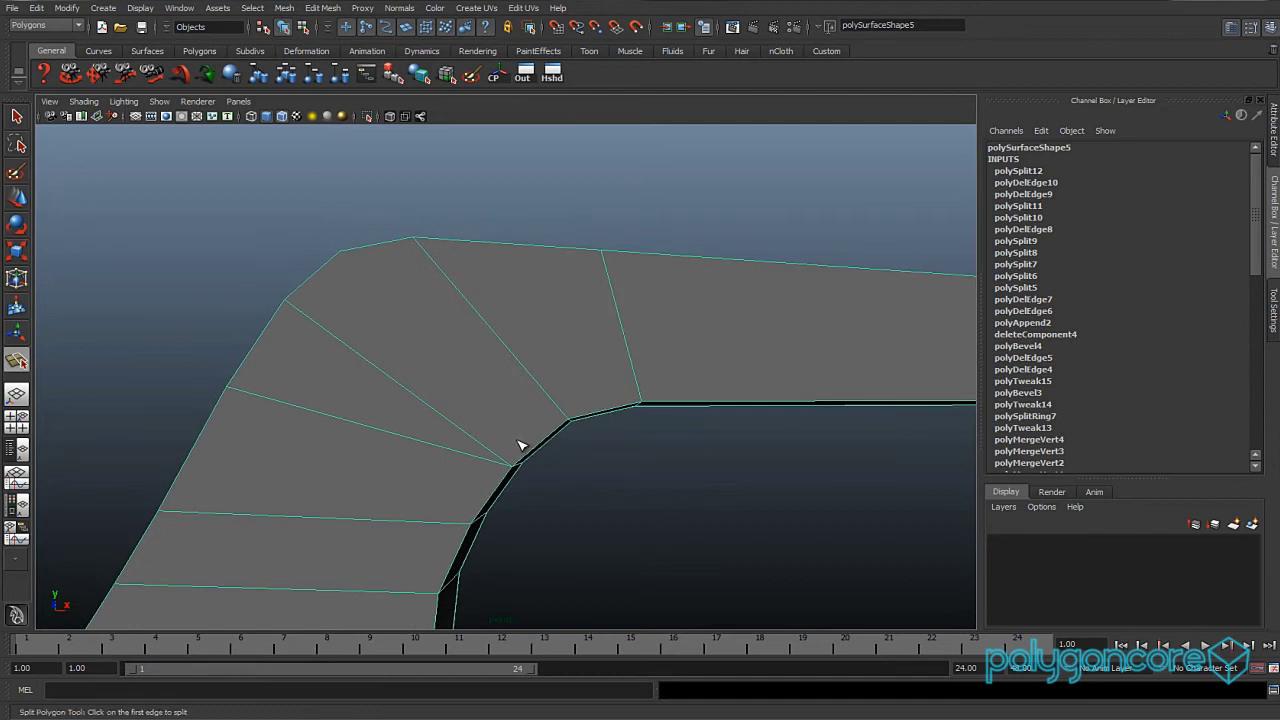
alt+drag(570, 418, 665, 440)
alt+middle_drag(620, 402, 596, 461)
scroll(596, 461, up, 3)
click(422, 304)
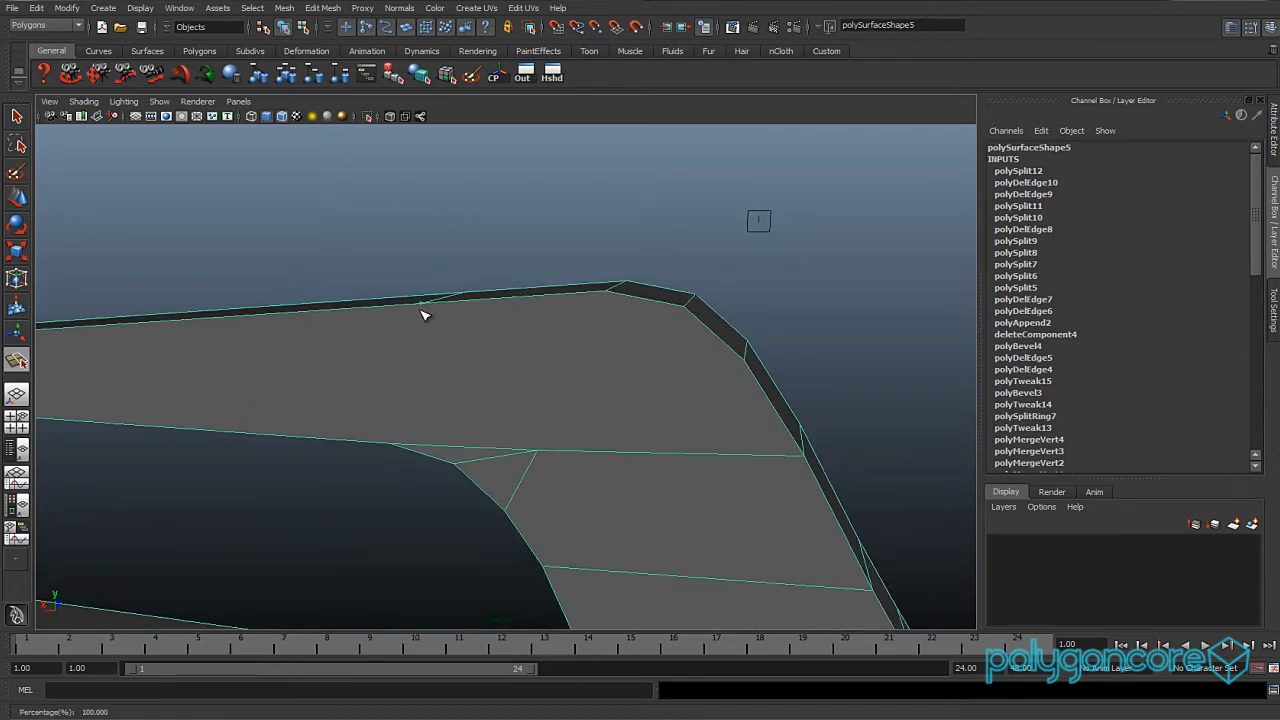
mouse_move(397, 447)
mouse_down()
mouse_move(380, 460)
mouse_move(390, 444)
mouse_up()
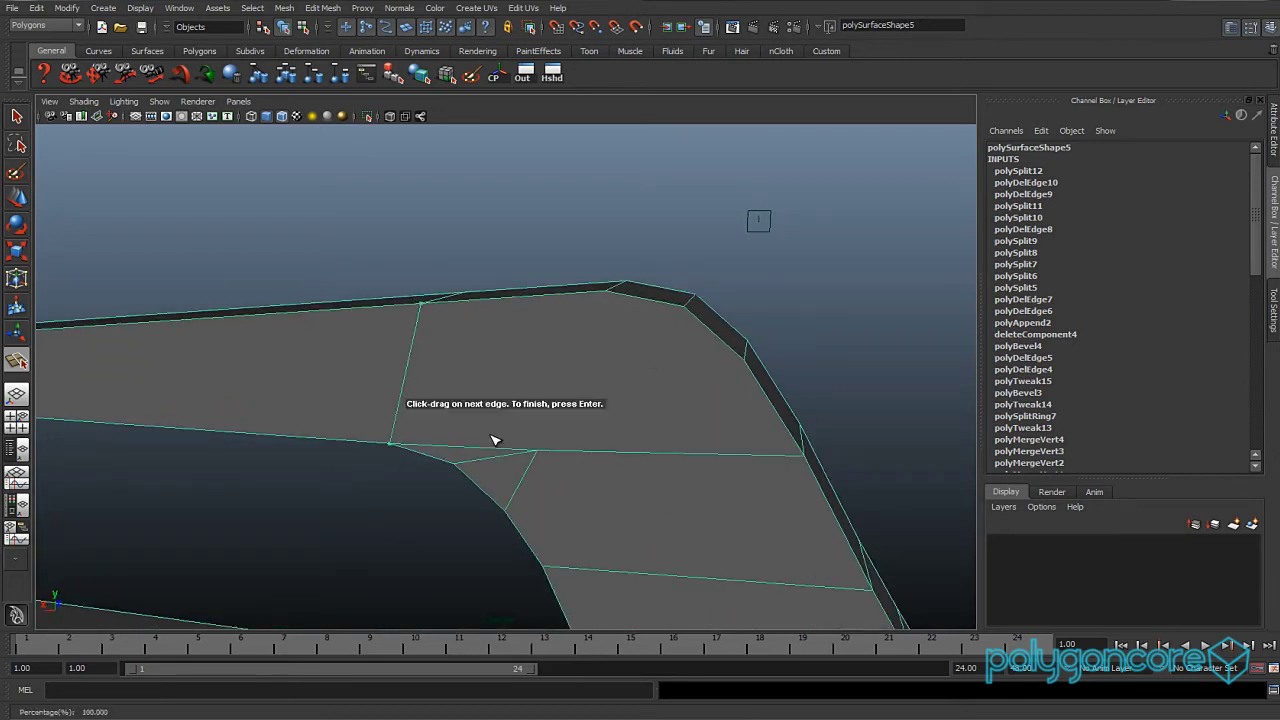
key(Return)
- Delete the small triangle edges and the lengthwise edge meeting at the rounded rear corner on the opposite side
key(w)
right_drag(546, 434, 548, 400)
click(574, 451)
shift+click(523, 480)
shift+click(494, 460)
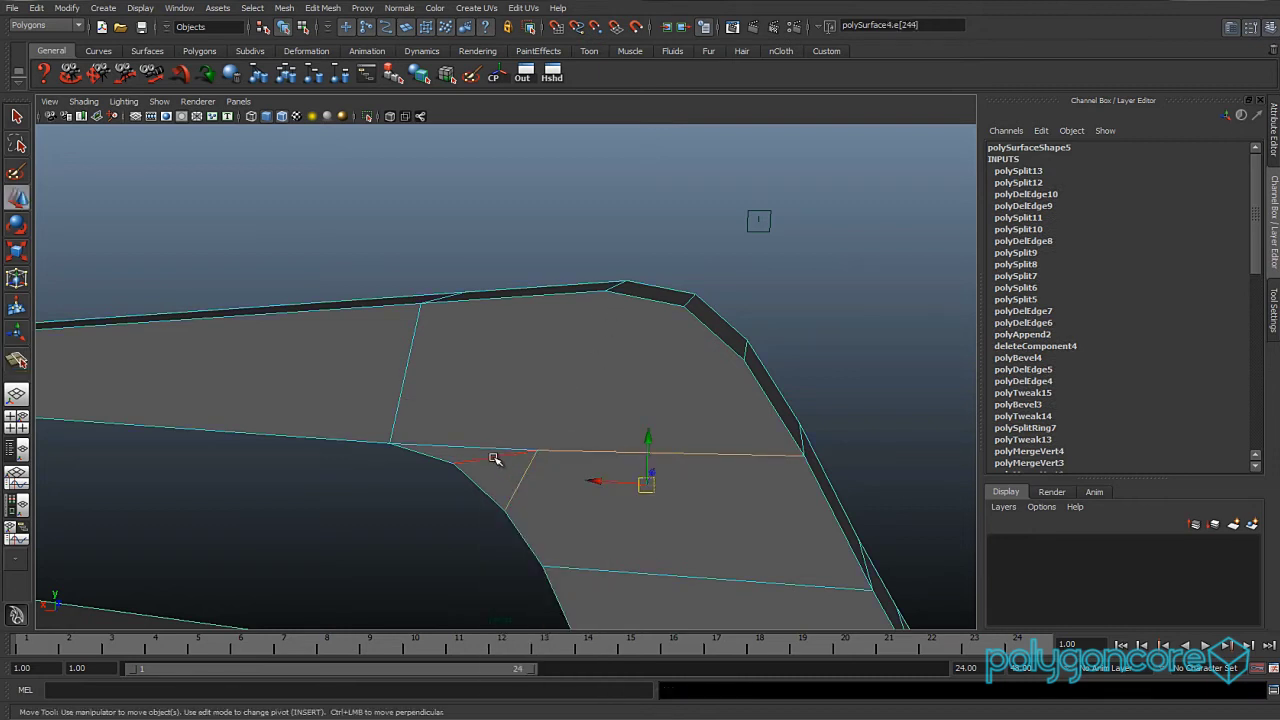
key(ctrl+z)
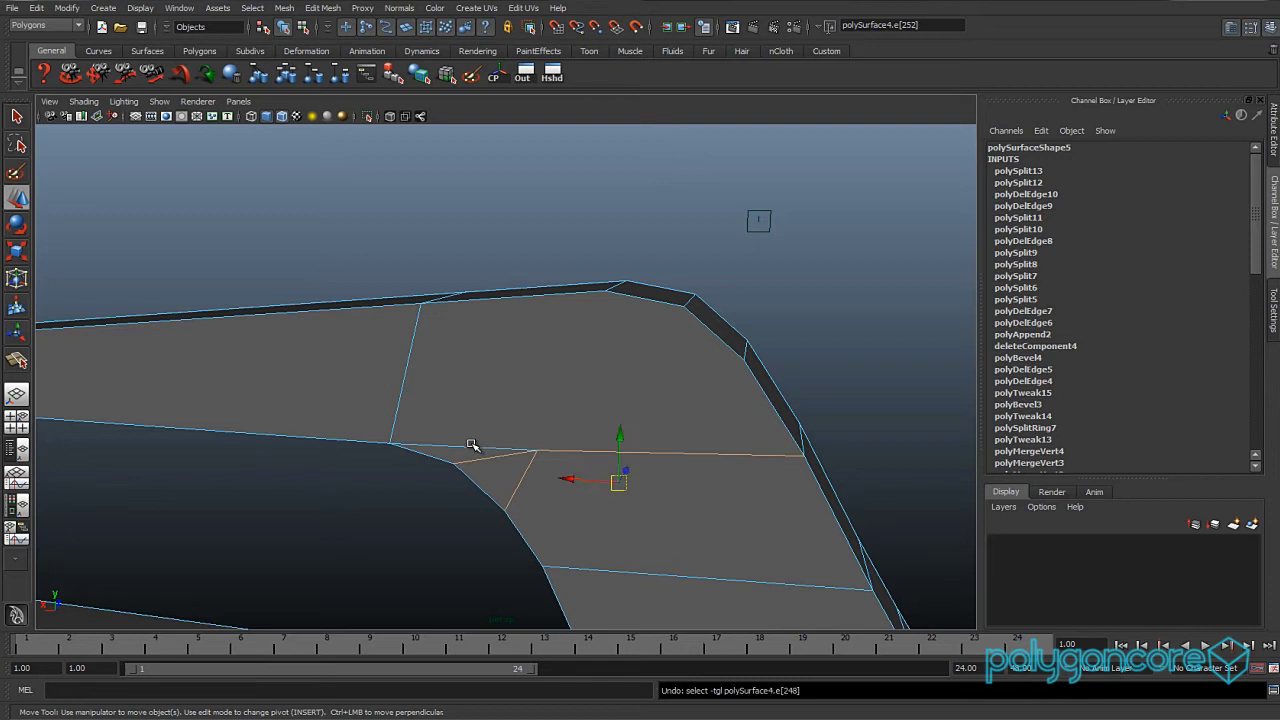
shift+right_drag(466, 451, 440, 457)
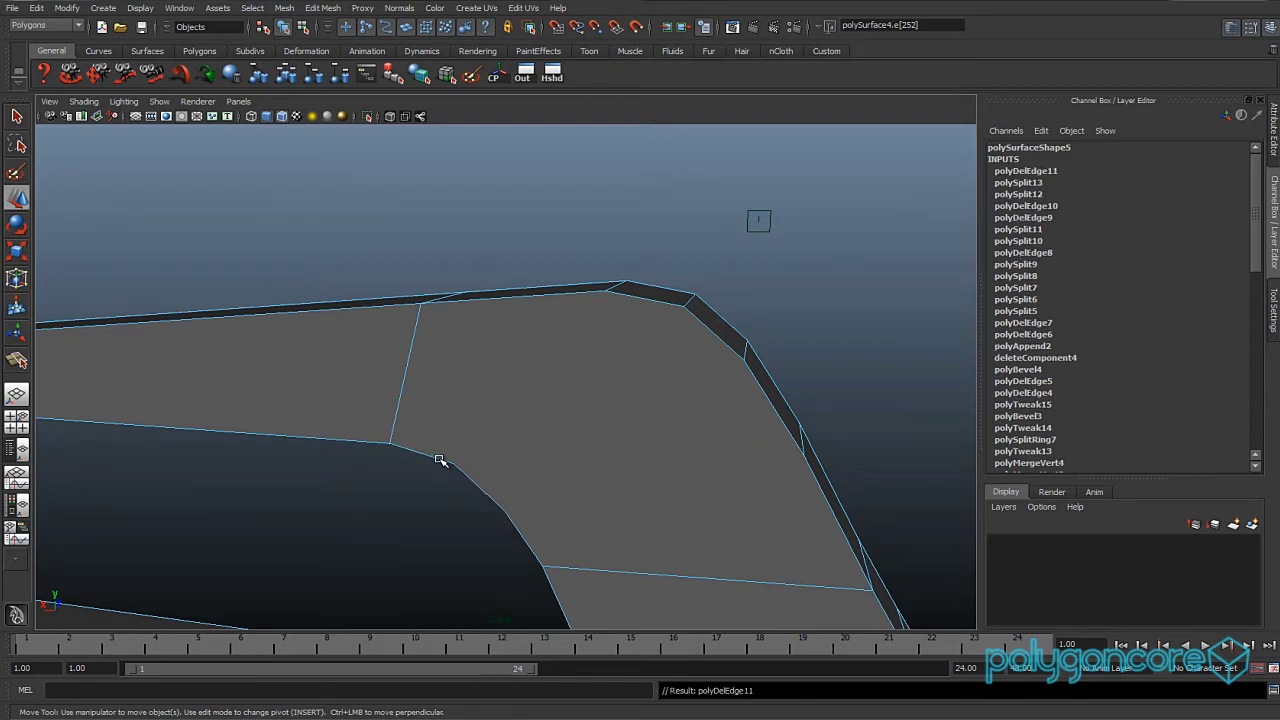
- Split the opposite side face from the sloping rear edge's lower bend to the middle vertex of the opening's rounded corner
click(322, 8)
click(345, 114)
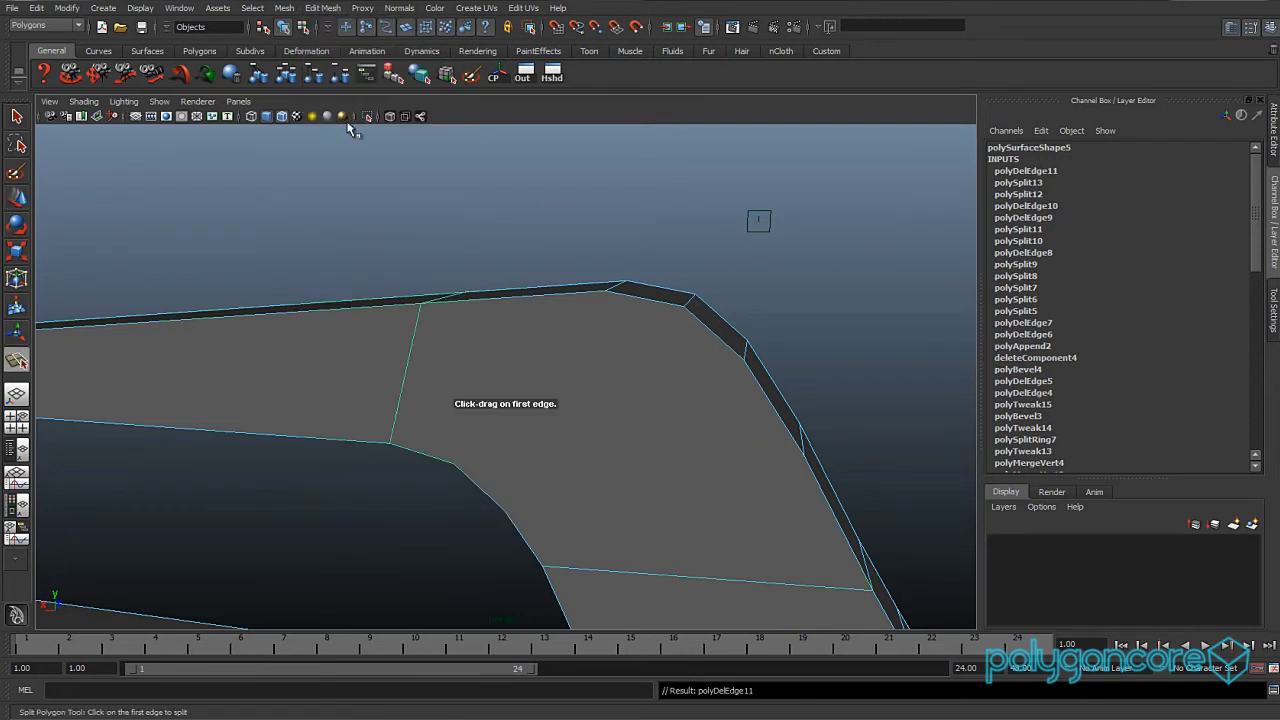
click(805, 457)
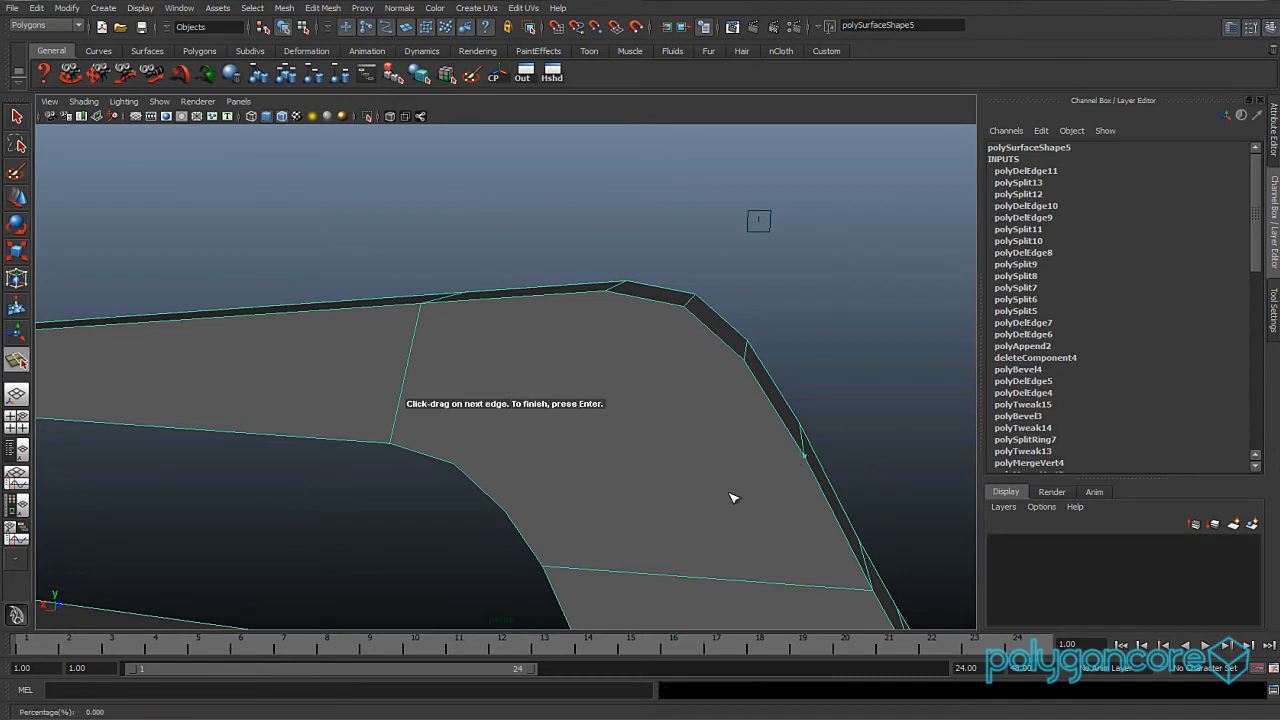
drag(515, 515, 505, 510)
key(Return)
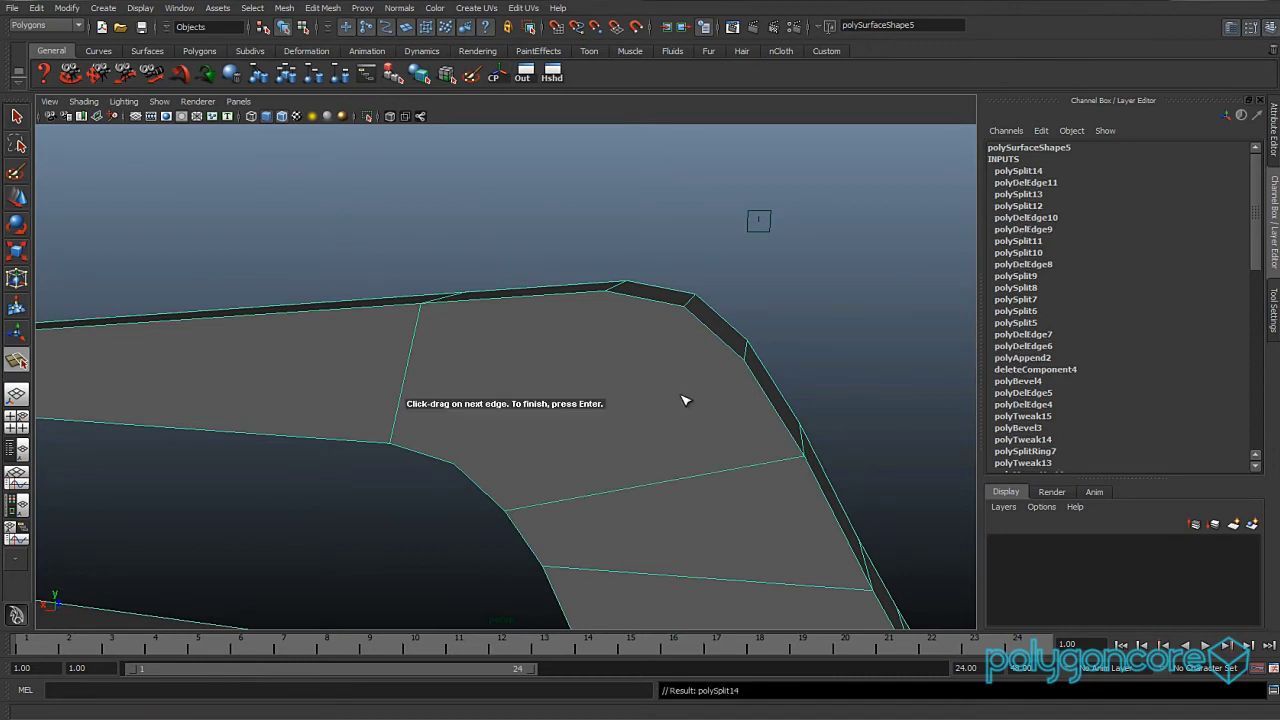
- Split the opposite side face from the rear peak to the rounded corner's upper vertex, and from the outer bend to its middle vertex
drag(606, 297, 603, 305)
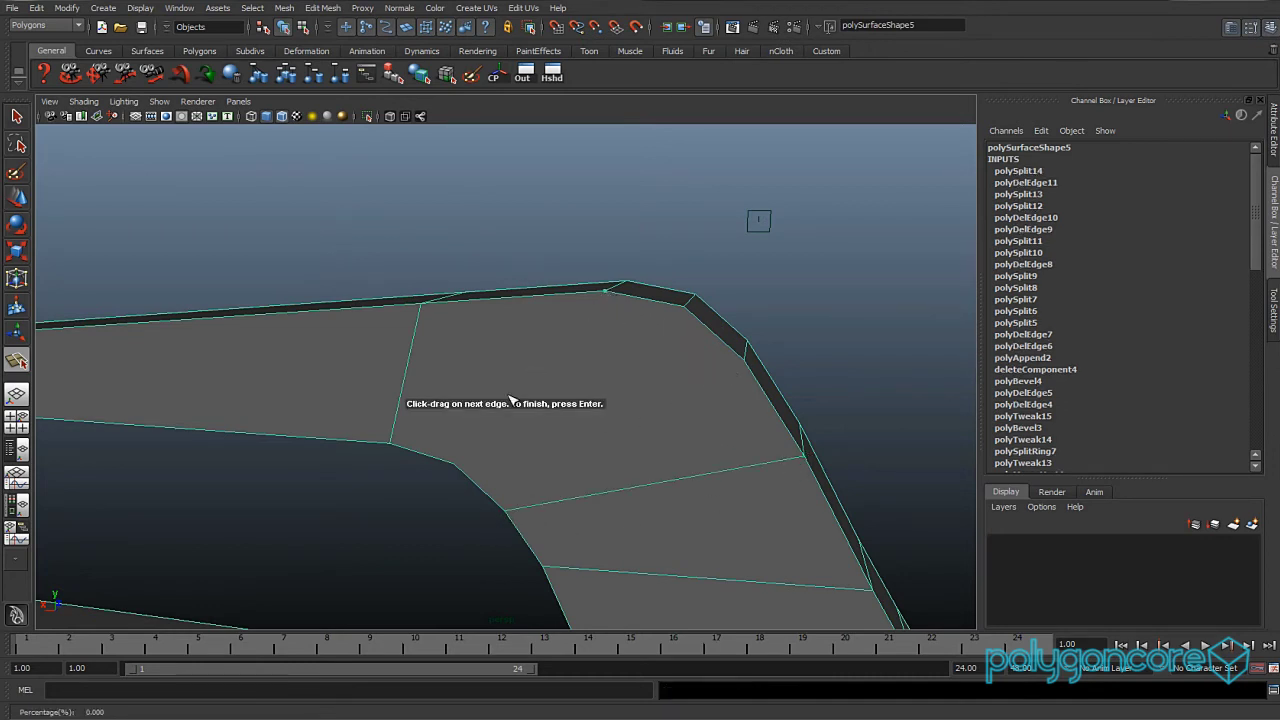
click(458, 465)
key(Return)
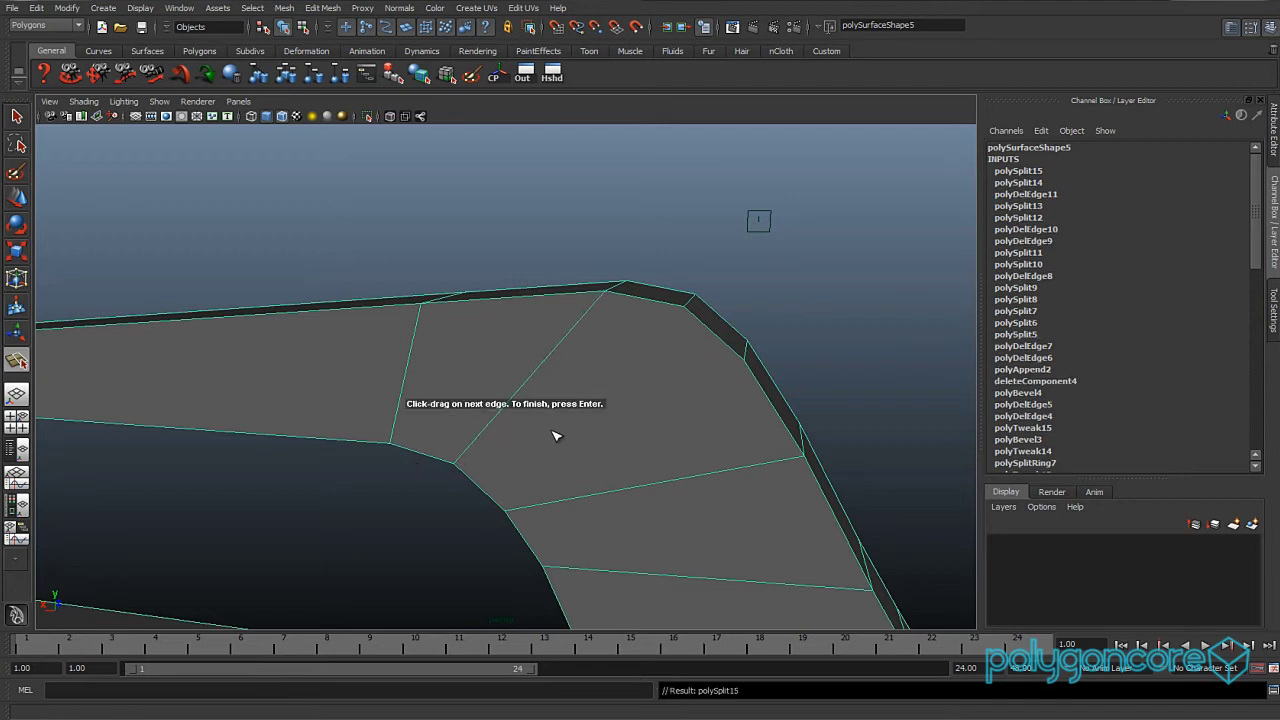
click(735, 374)
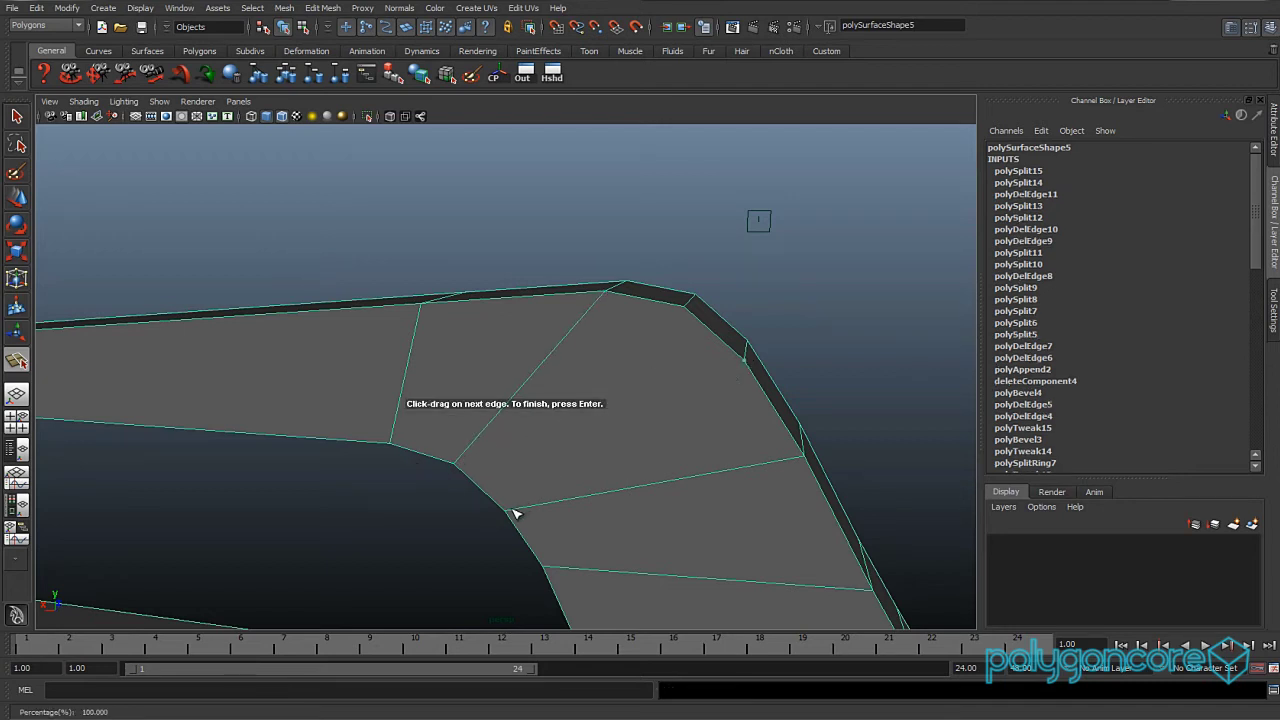
alt+drag(510, 523, 400, 544)
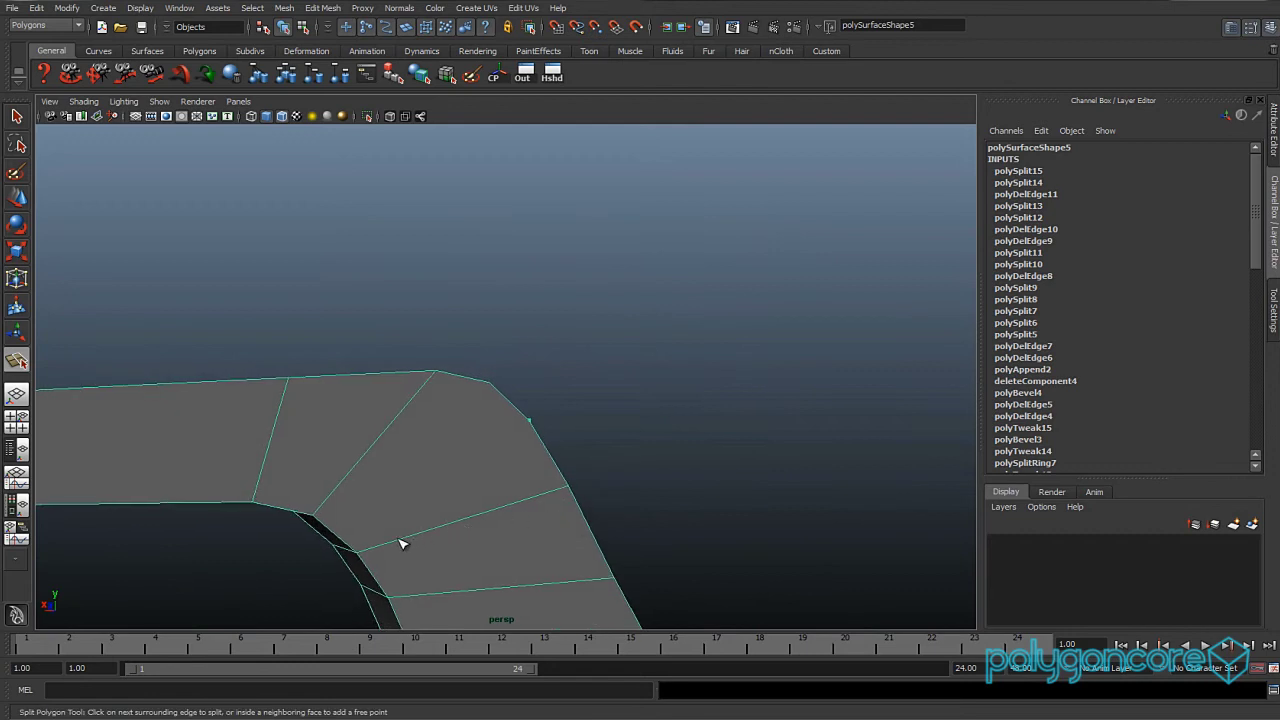
click(363, 556)
- Return to object selection and examine the carry handle in X-ray against the reference photo in the front view
alt+drag(505, 490, 389, 486)
key(w)
right_drag(389, 486, 455, 424)
click(455, 424)
alt+drag(449, 434, 366, 466)
click(393, 468)
scroll(384, 492, up, 4)
alt+middle_drag(362, 480, 648, 385)
scroll(648, 385, up, 3)
key(space)
drag(645, 392, 643, 408)
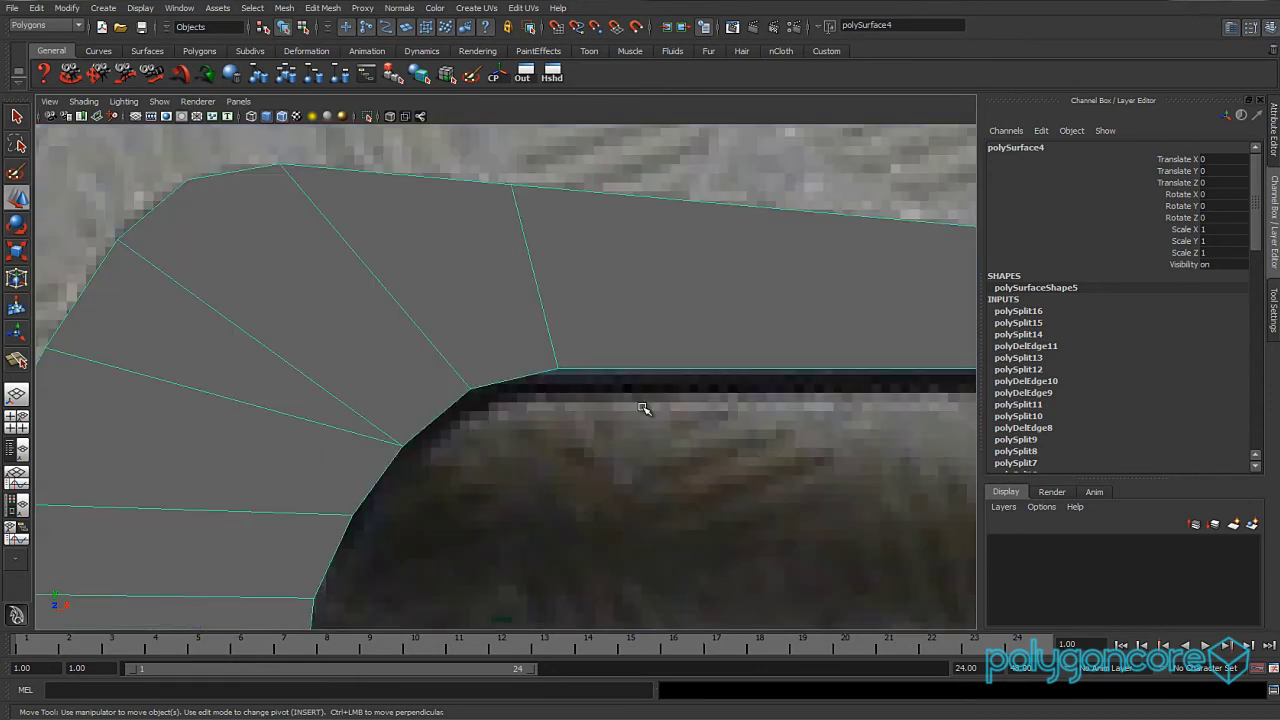
key(alt+a)
scroll(620, 425, down, 5)
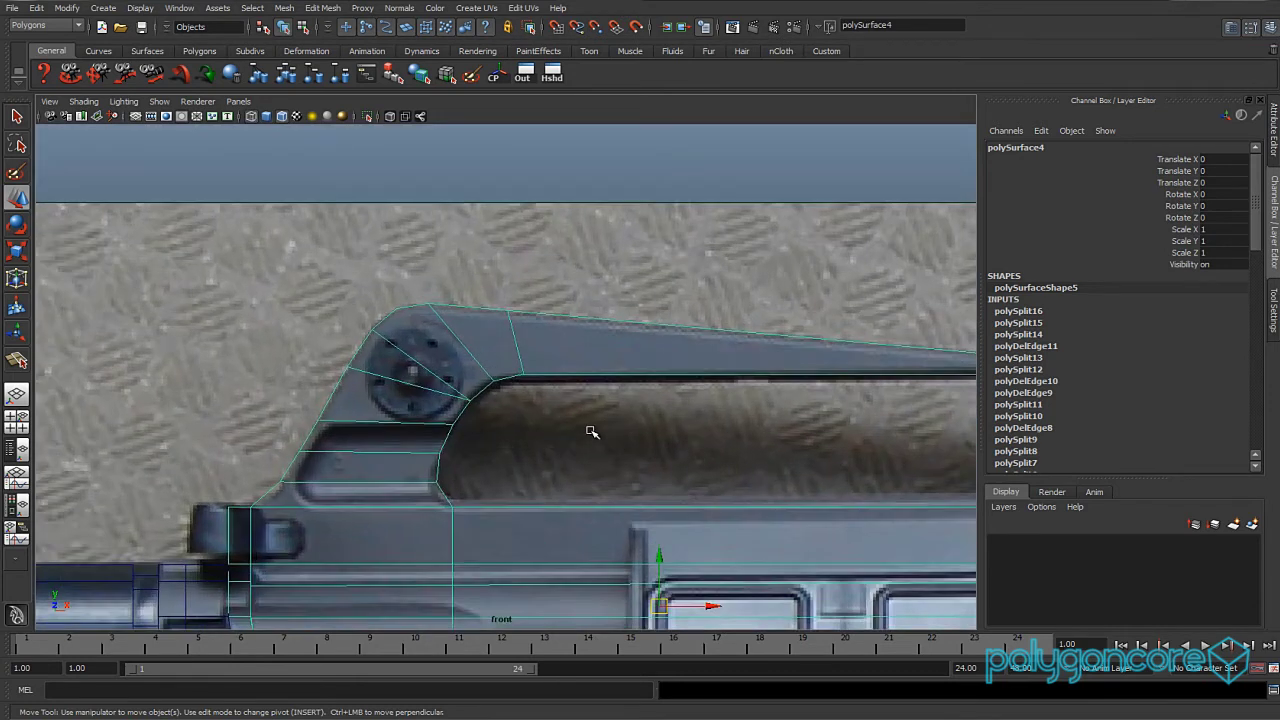
scroll(566, 431, up, 6)
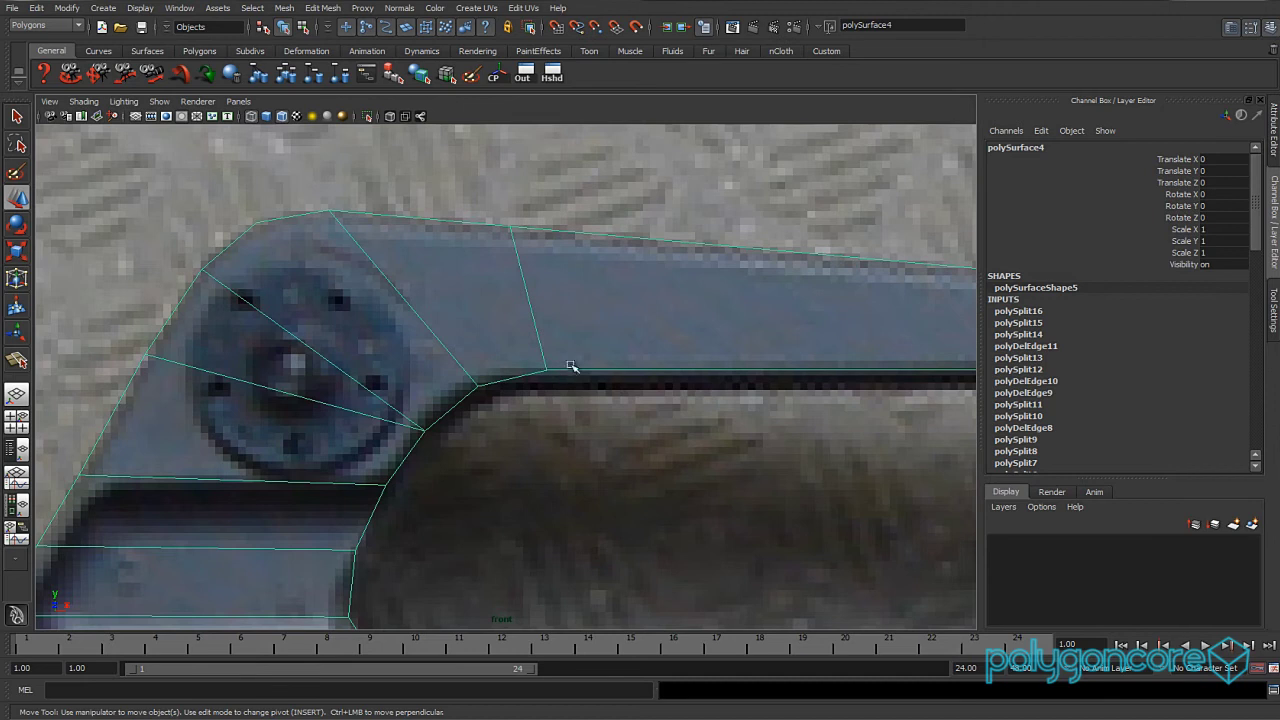
scroll(580, 372, down, 5)
scroll(594, 380, up, 5)
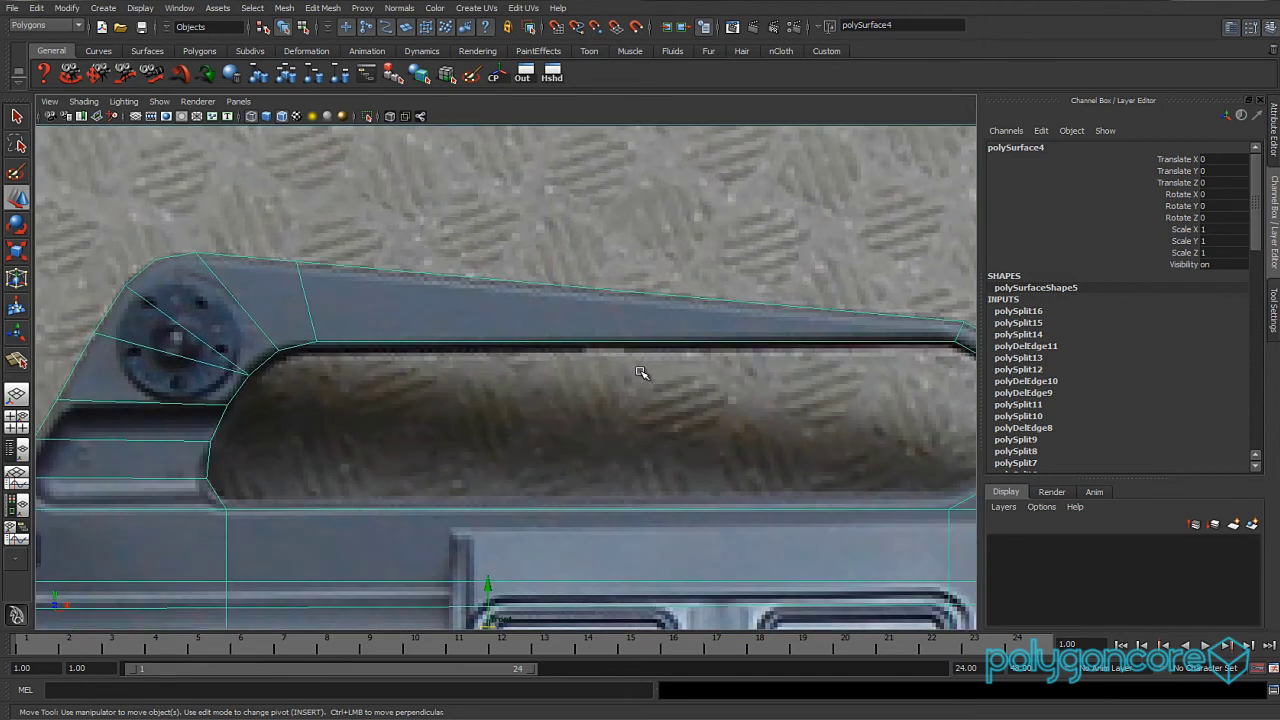
scroll(622, 369, up, 1)
- Try to level the vertices at both ends of the opening's straight upper edge with the Scale Tool
right_drag(515, 331, 466, 326)
scroll(874, 374, down, 5)
scroll(850, 371, up, 2)
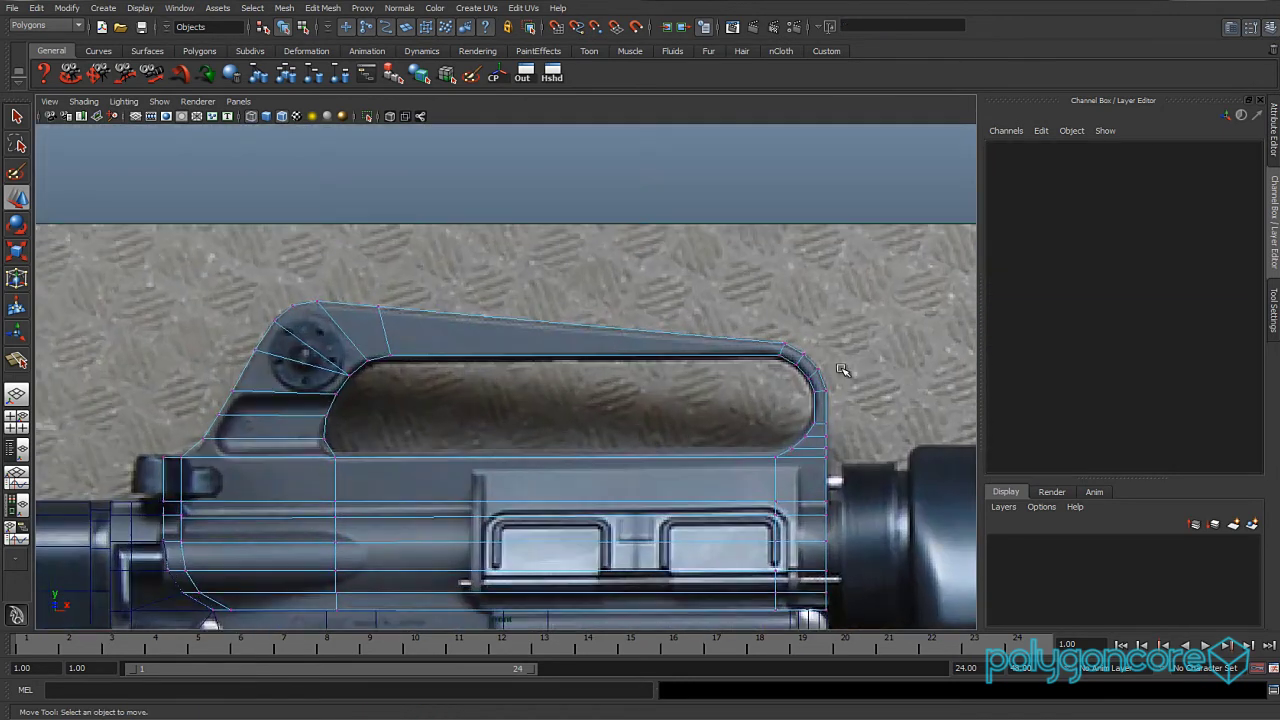
scroll(843, 371, up, 1)
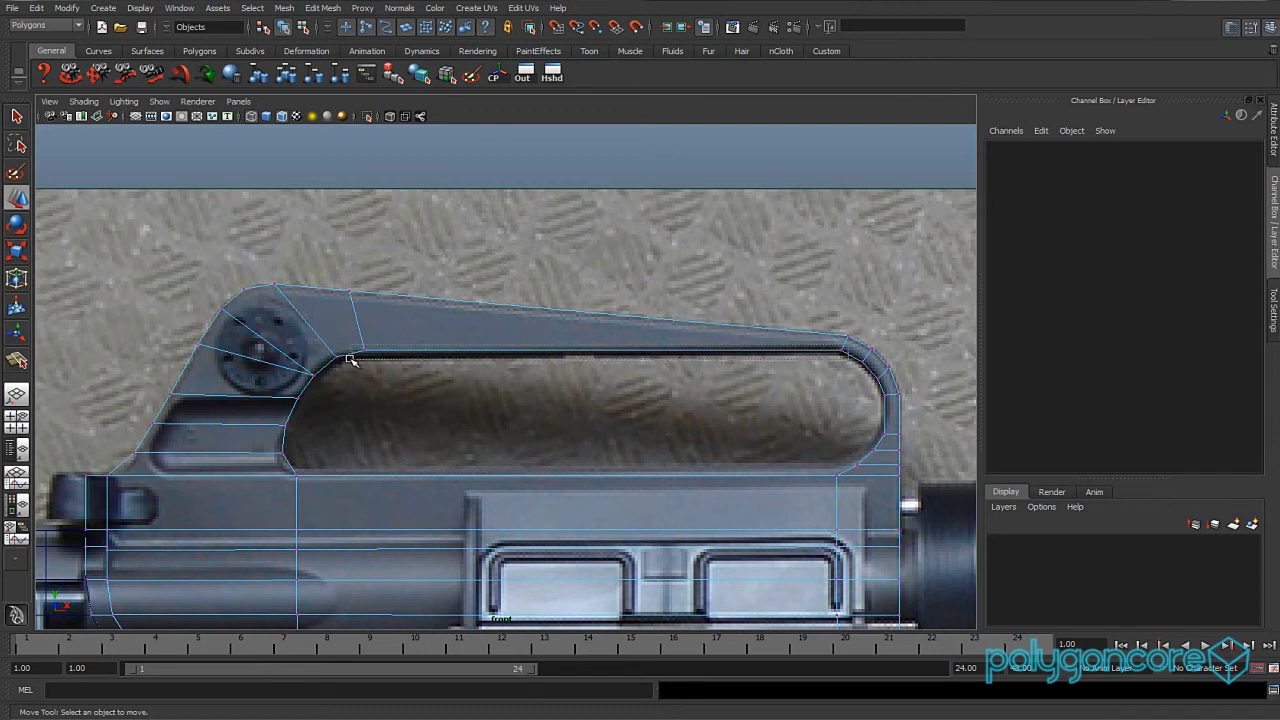
drag(350, 358, 349, 359)
scroll(460, 379, up, 1)
key(r)
scroll(634, 333, up, 1)
click(655, 274)
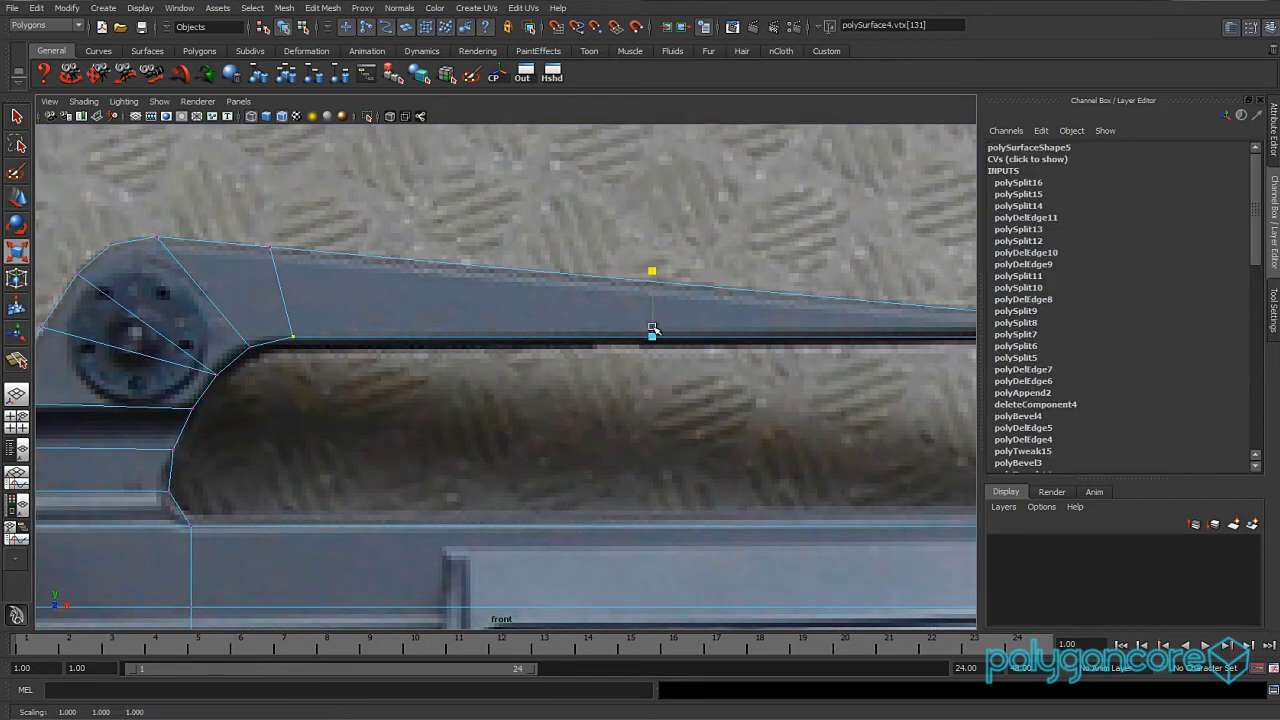
alt+middle_drag(555, 404, 708, 398)
scroll(611, 403, up, 1)
scroll(555, 397, up, 1)
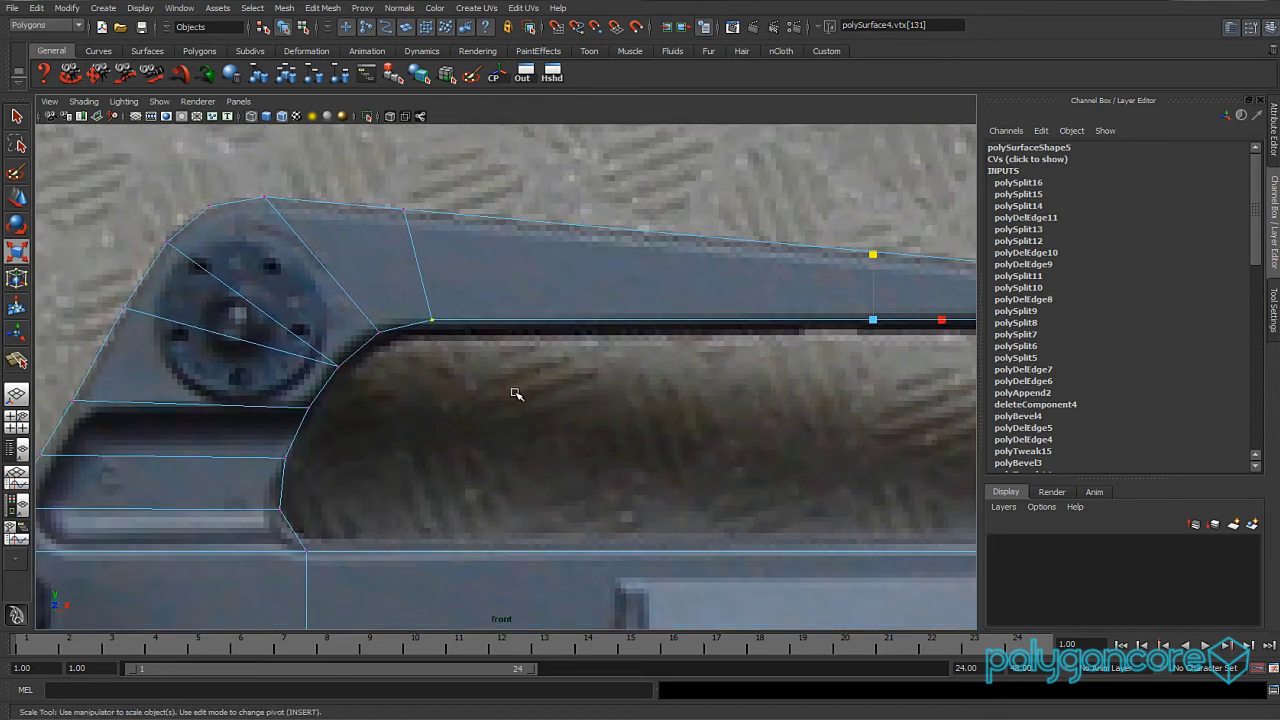
- Delete the split edge running from the handle's top edge to the rear end of the opening's straight upper edge
key(w)
right_drag(424, 293, 386, 306)
click(424, 290)
scroll(578, 337, down, 3)
scroll(600, 341, up, 4)
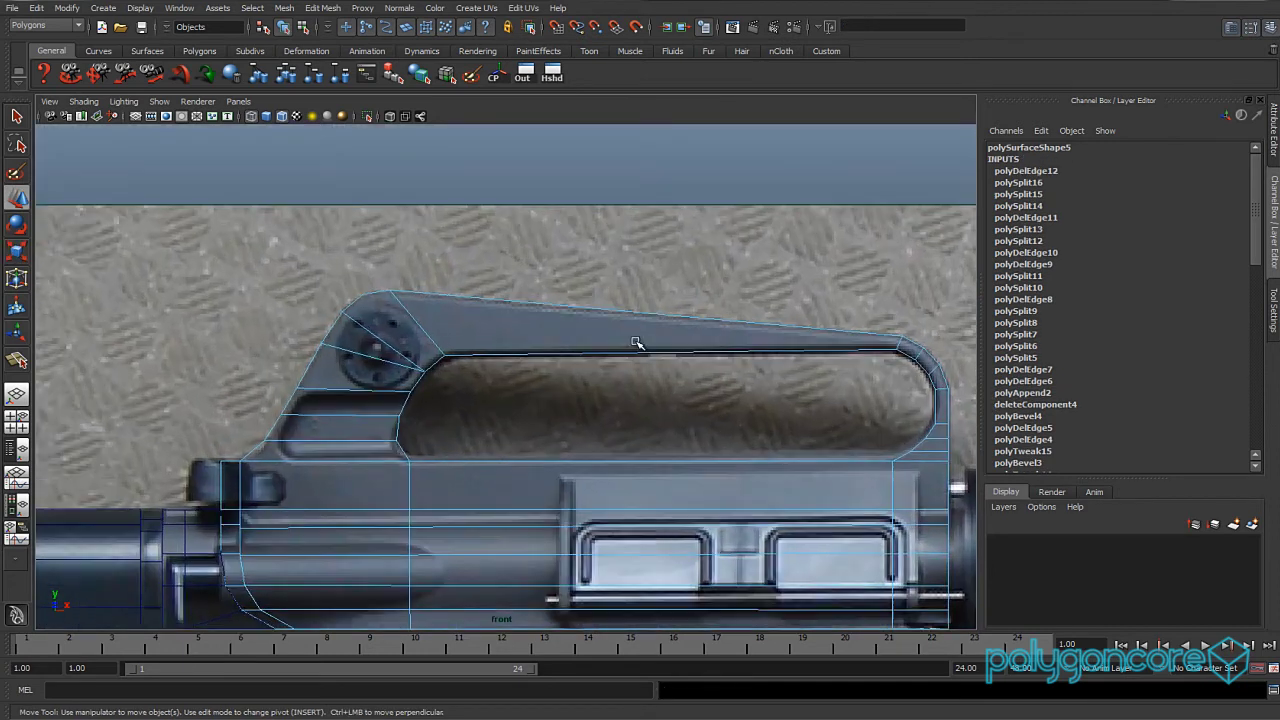
- Try moving the vertex at the opening's upper front corner slightly downward, and undo the move
alt+middle_drag(610, 346, 516, 347)
right_drag(516, 347, 465, 347)
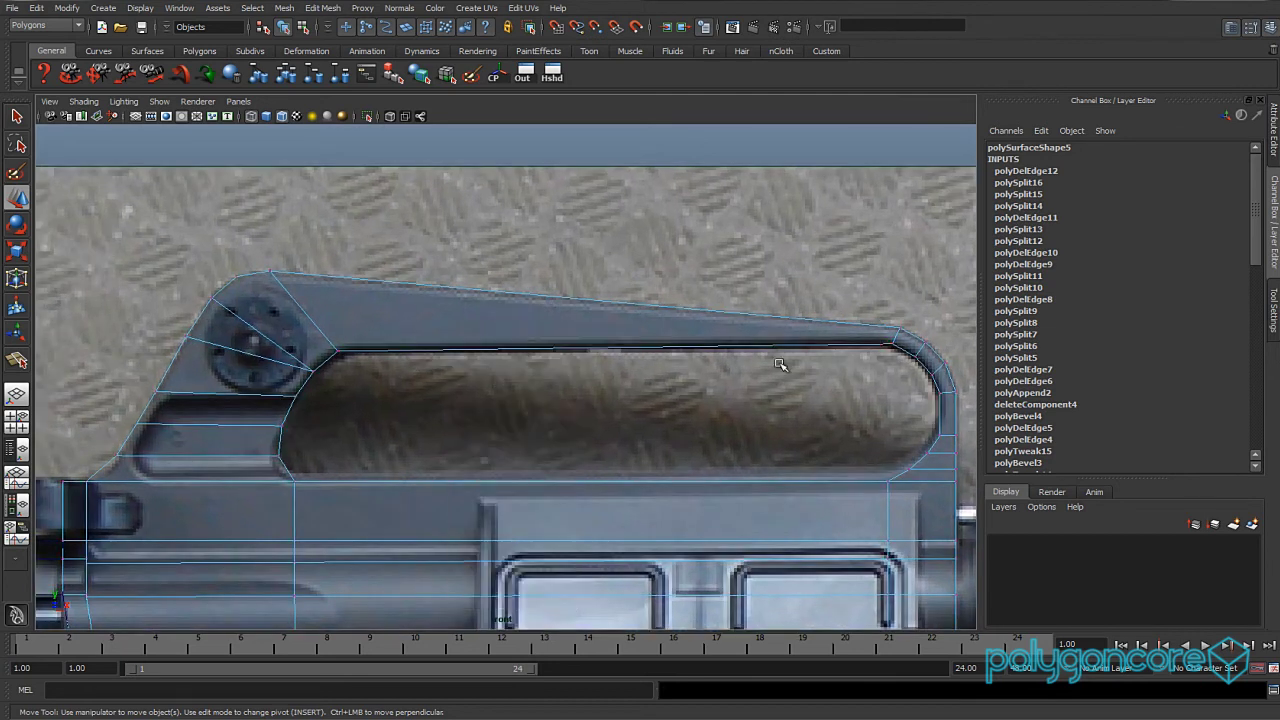
click(884, 343)
drag(884, 343, 888, 355)
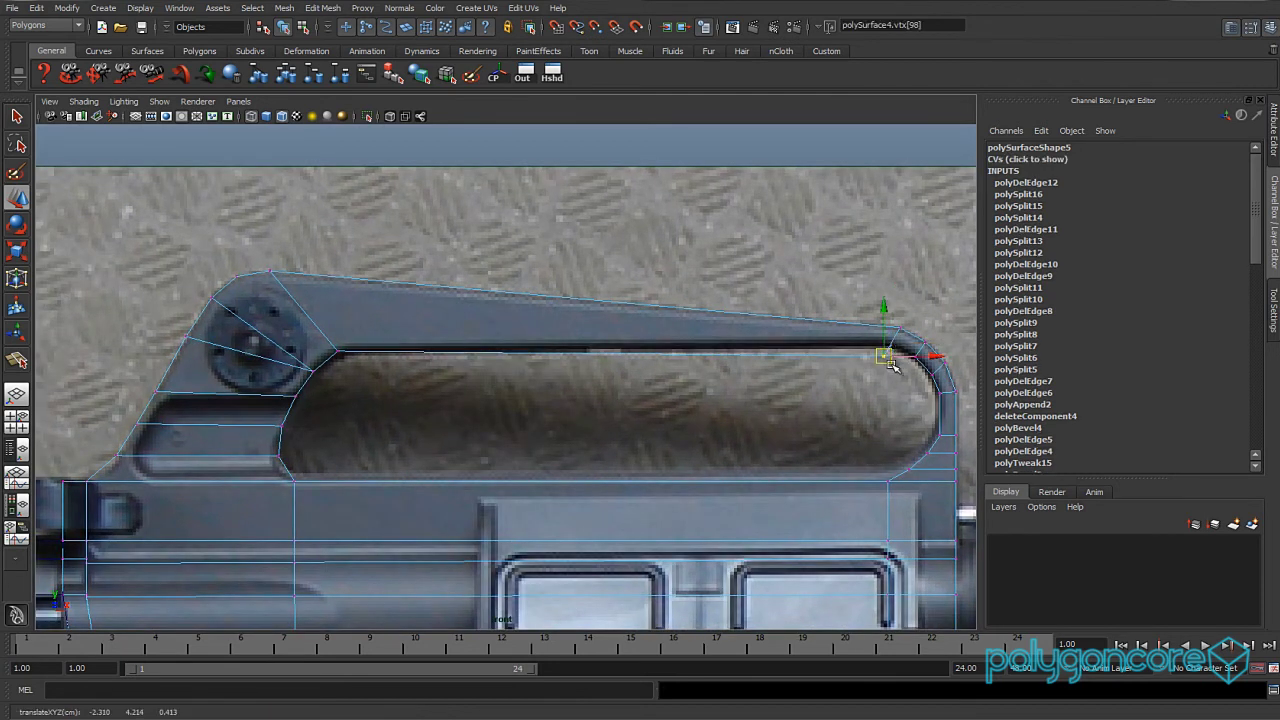
key(ctrl+a)
key(ctrl+z)
- Level the vertices at the opening's upper rear and upper front corners by scaling them flat vertically
shift+click(319, 352)
key(r)
scroll(445, 360, up, 1)
drag(601, 296, 597, 346)
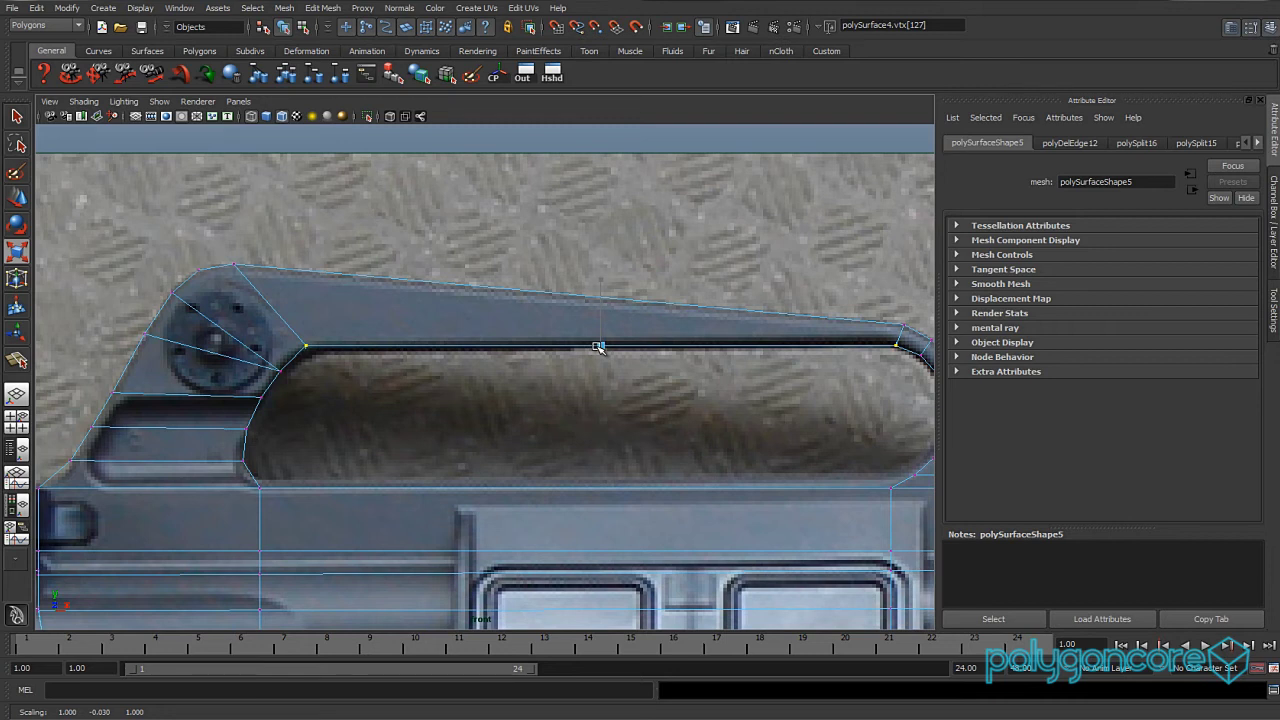
- Show the Channel Box / Layer Editor in place of the Attribute Editor
click(1273, 148)
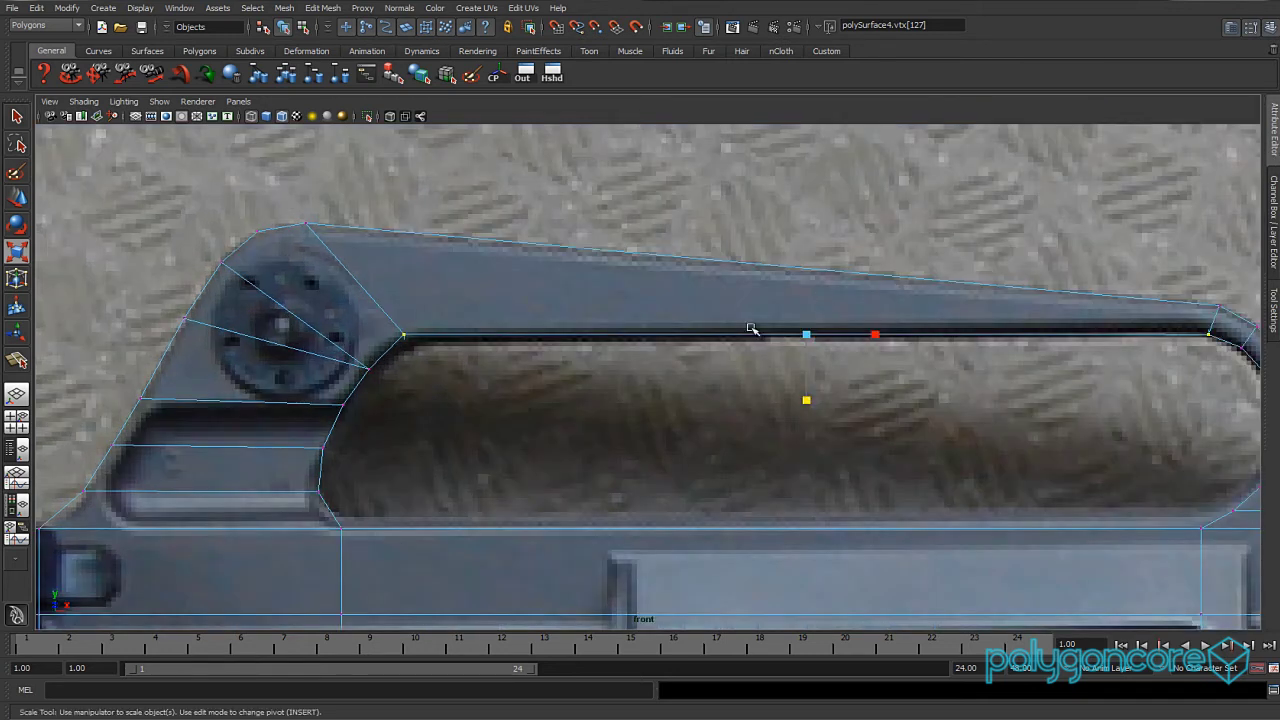
click(1275, 150)
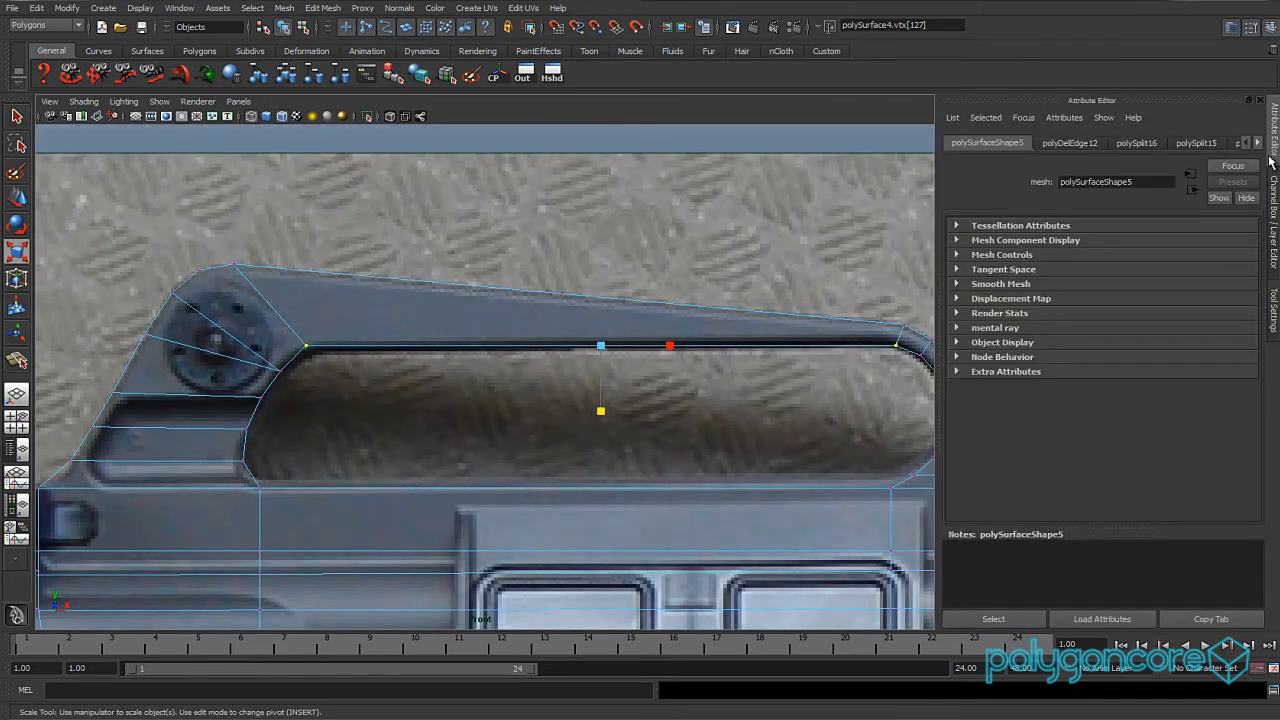
click(1275, 212)
- Insert an edge loop across the handle's rear leg along the recess's bottom edge, just above the receiver body
alt+middle_drag(338, 328, 392, 280)
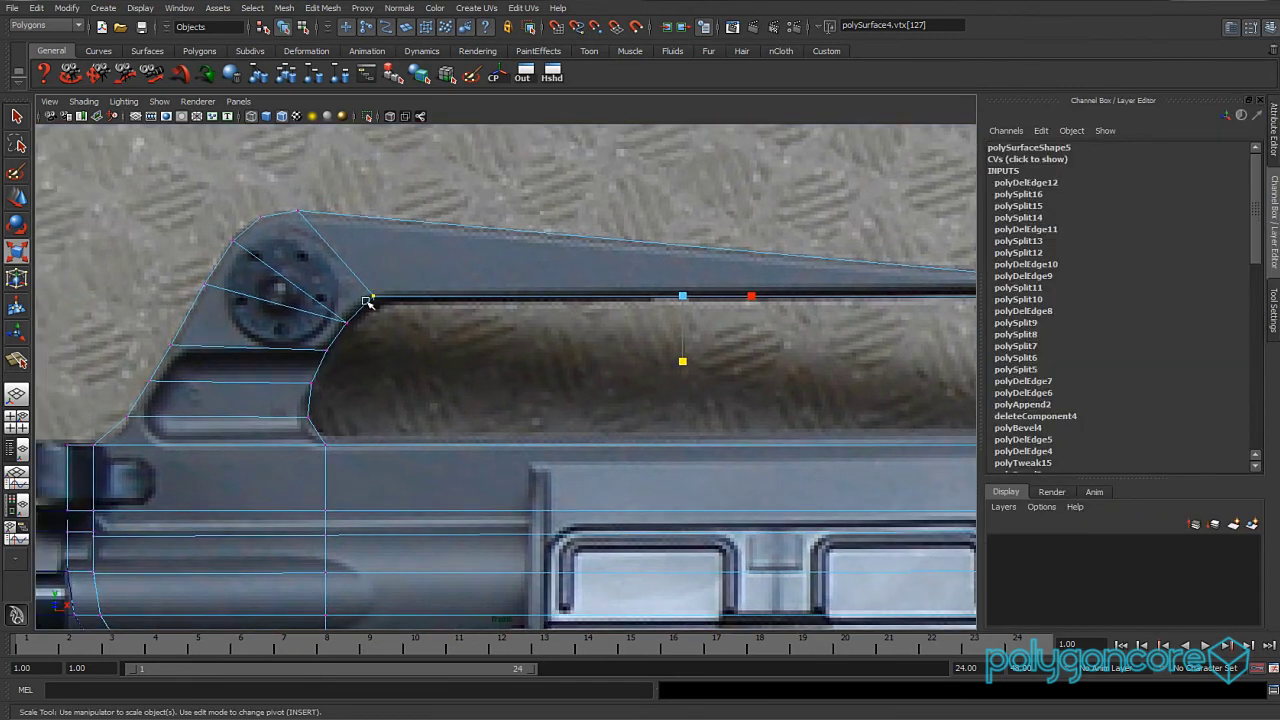
scroll(366, 302, up, 1)
key(w)
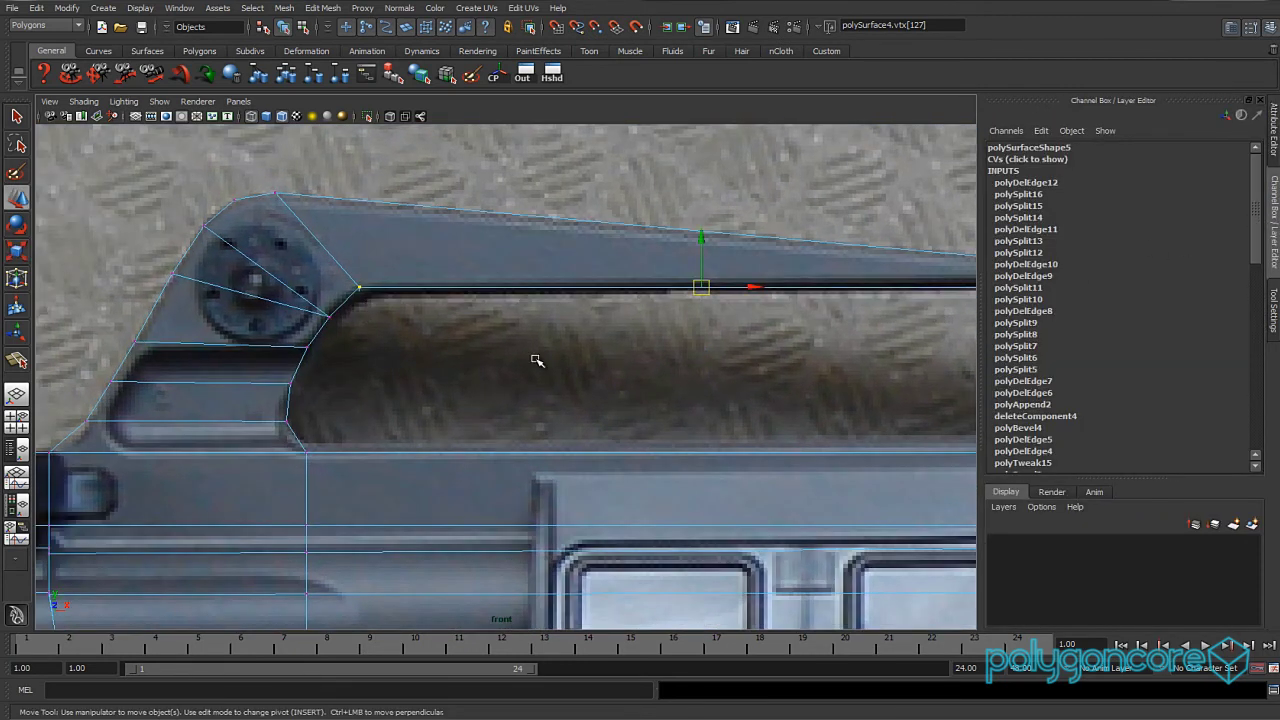
scroll(468, 361, down, 5)
alt+middle_drag(438, 351, 501, 333)
scroll(360, 339, up, 2)
scroll(520, 350, up, 6)
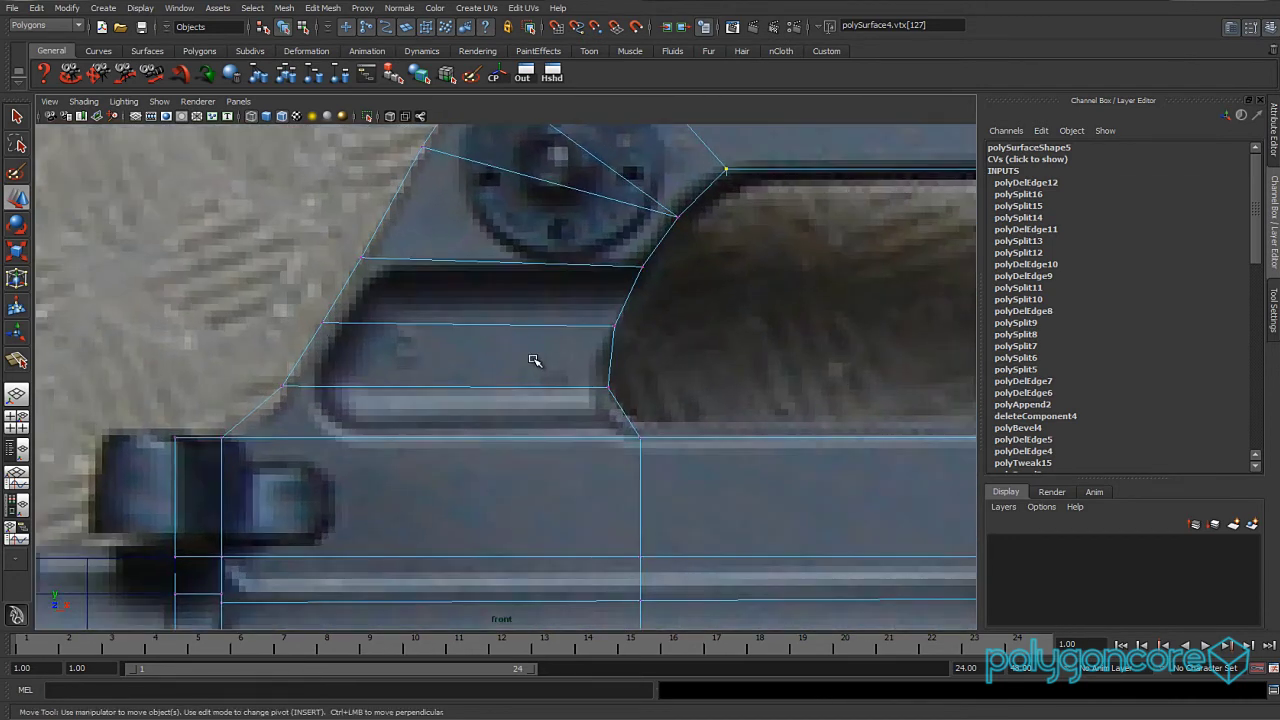
click(664, 369)
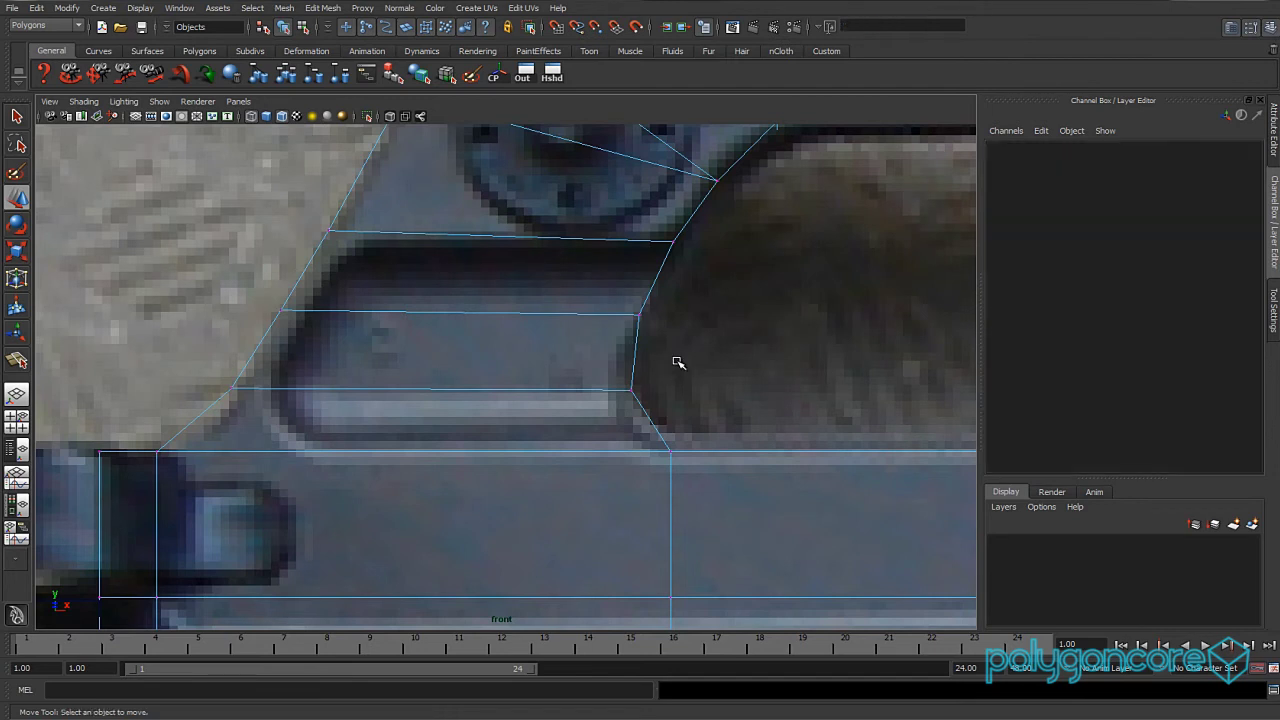
click(323, 8)
click(372, 121)
mouse_move(647, 428)
mouse_down()
mouse_move(659, 441)
mouse_move(651, 430)
mouse_up()
key(w)
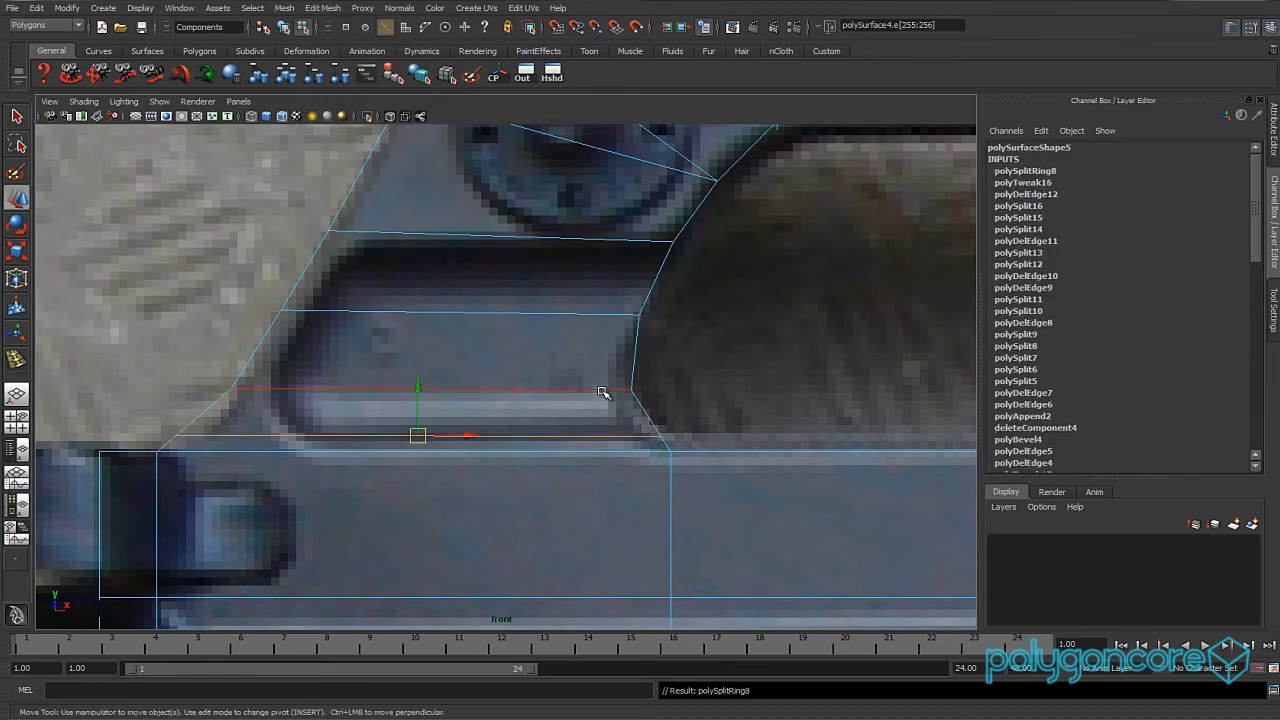
- Insert another edge loop across the middle of the recess and delete the old edge just below it
click(635, 355)
shift+right_drag(635, 355, 575, 408)
click(609, 391)
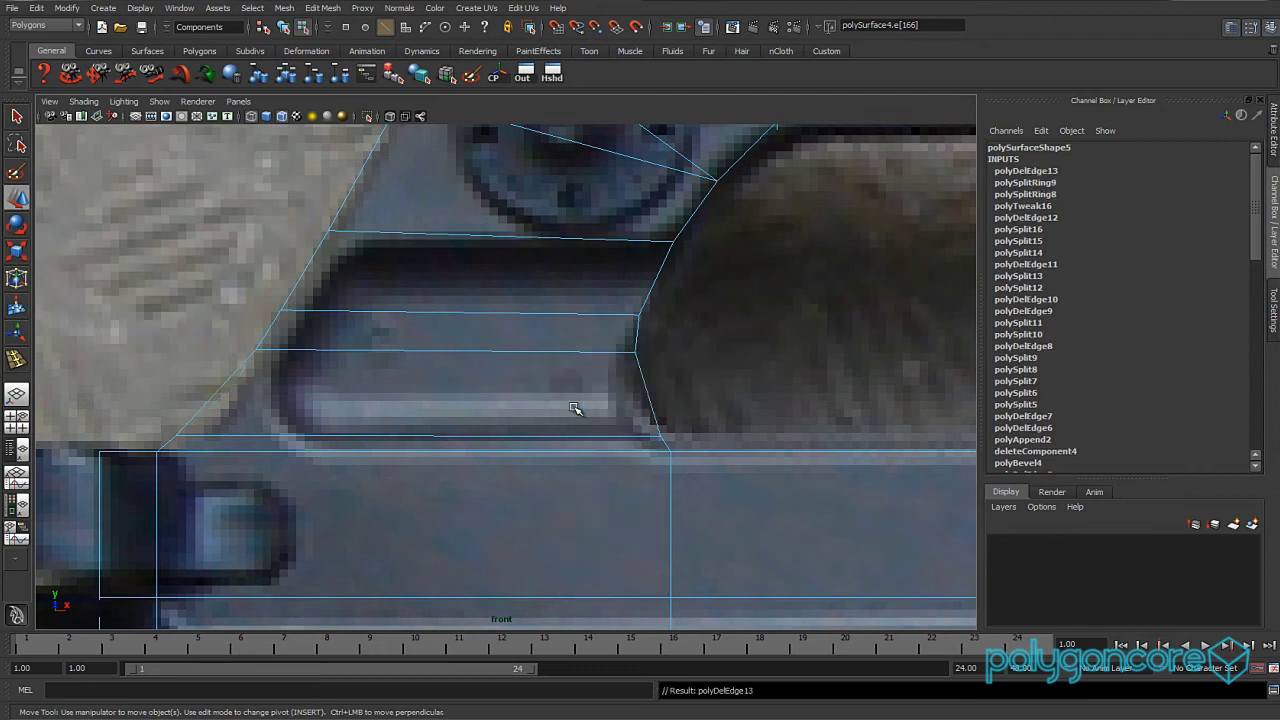
- Move the vertex at the rear end of the recess's bottom edge loop slightly forward along the reference outline
right_drag(196, 440, 127, 430)
click(176, 436)
drag(230, 437, 250, 436)
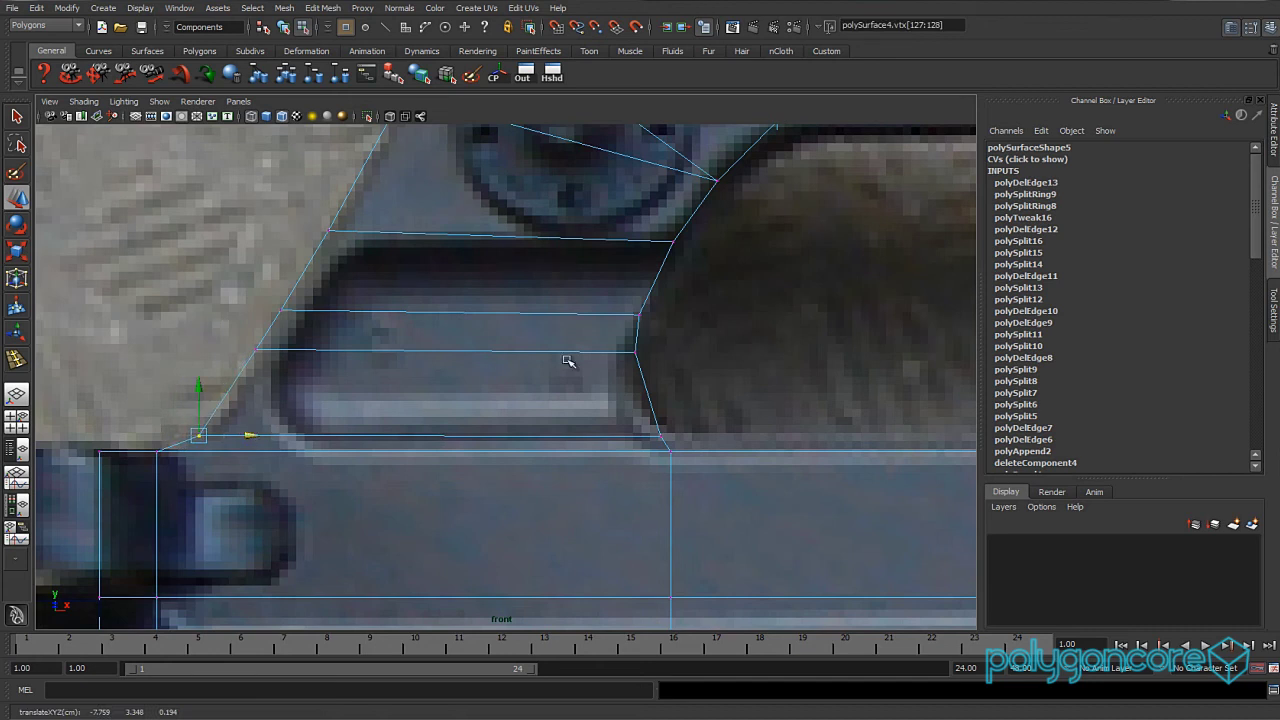
- Delete the recess's upper crossing edge, bevel the middle edge into two, and adjust the bevel's Offset
right_drag(603, 292, 617, 354)
click(605, 314)
click(592, 350)
click(1187, 195)
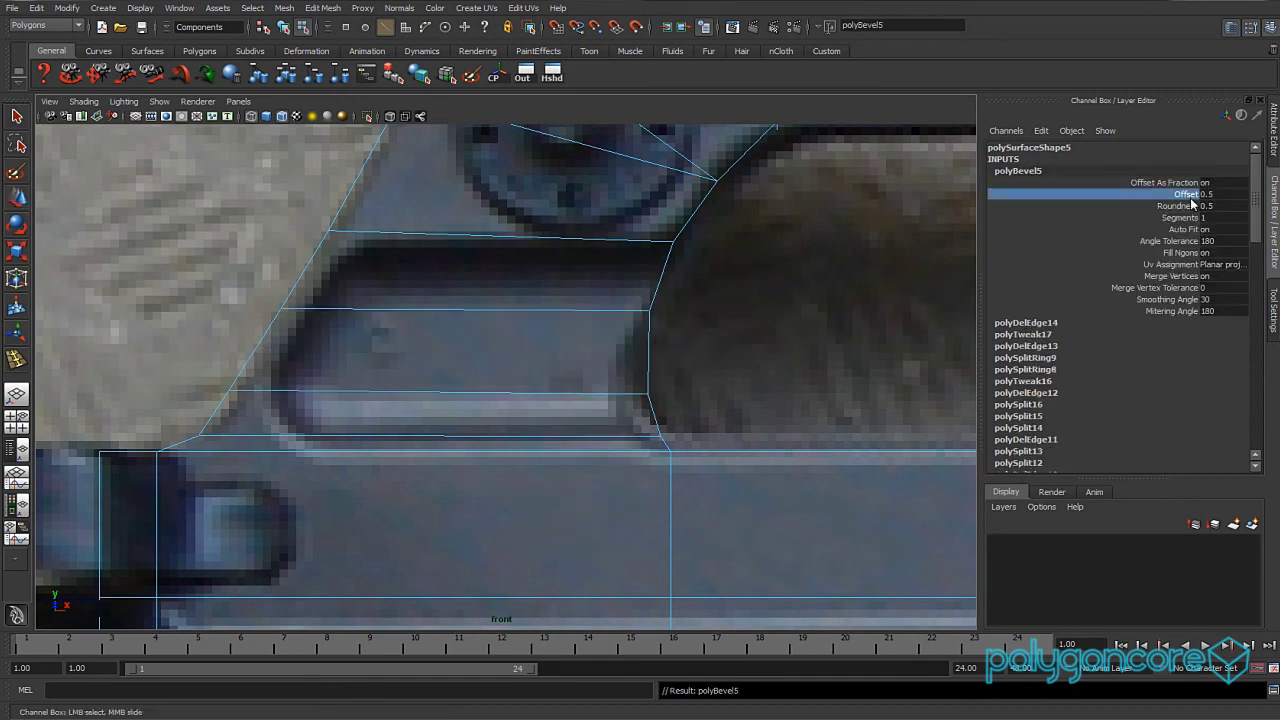
mouse_move(790, 283)
middle_down()
mouse_move(778, 280)
mouse_move(806, 266)
mouse_move(796, 269)
middle_up()
- Move the opening-side vertices of the two beveled edges slightly rearward to follow the opening's outline in the photo
right_drag(631, 307, 578, 311)
key(w)
click(647, 310)
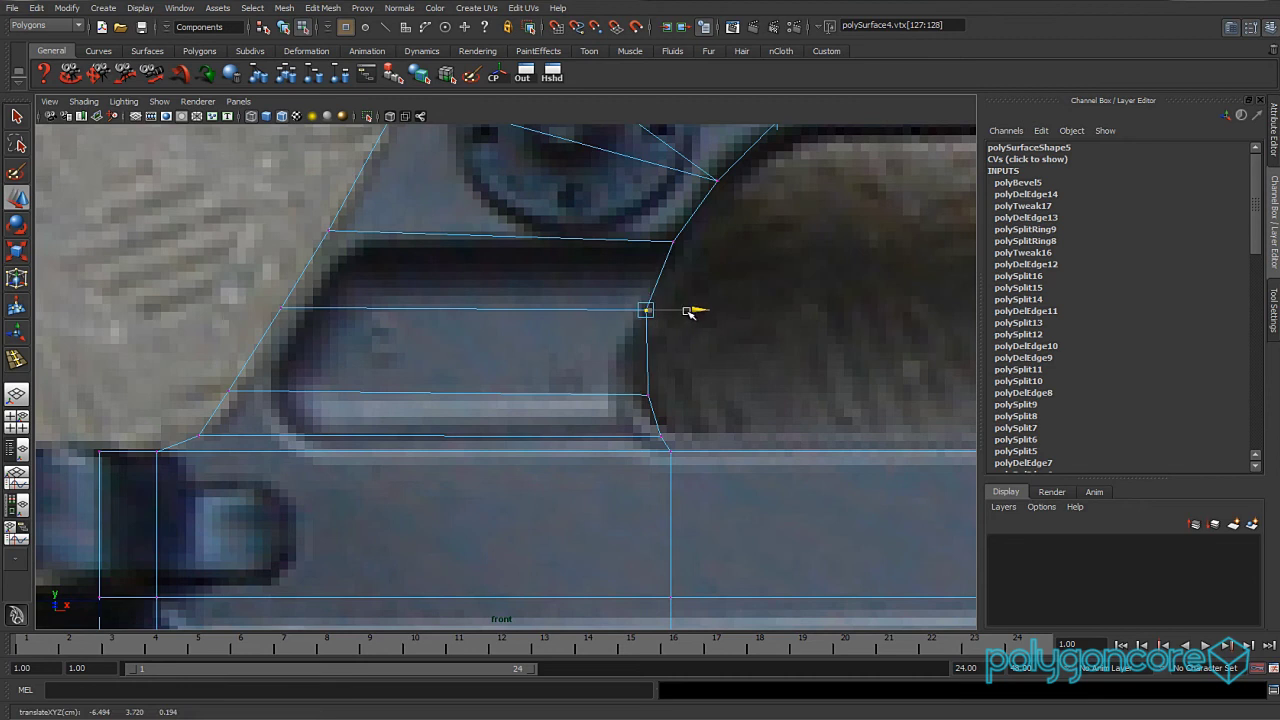
click(647, 396)
drag(700, 394, 687, 393)
drag(627, 320, 684, 310)
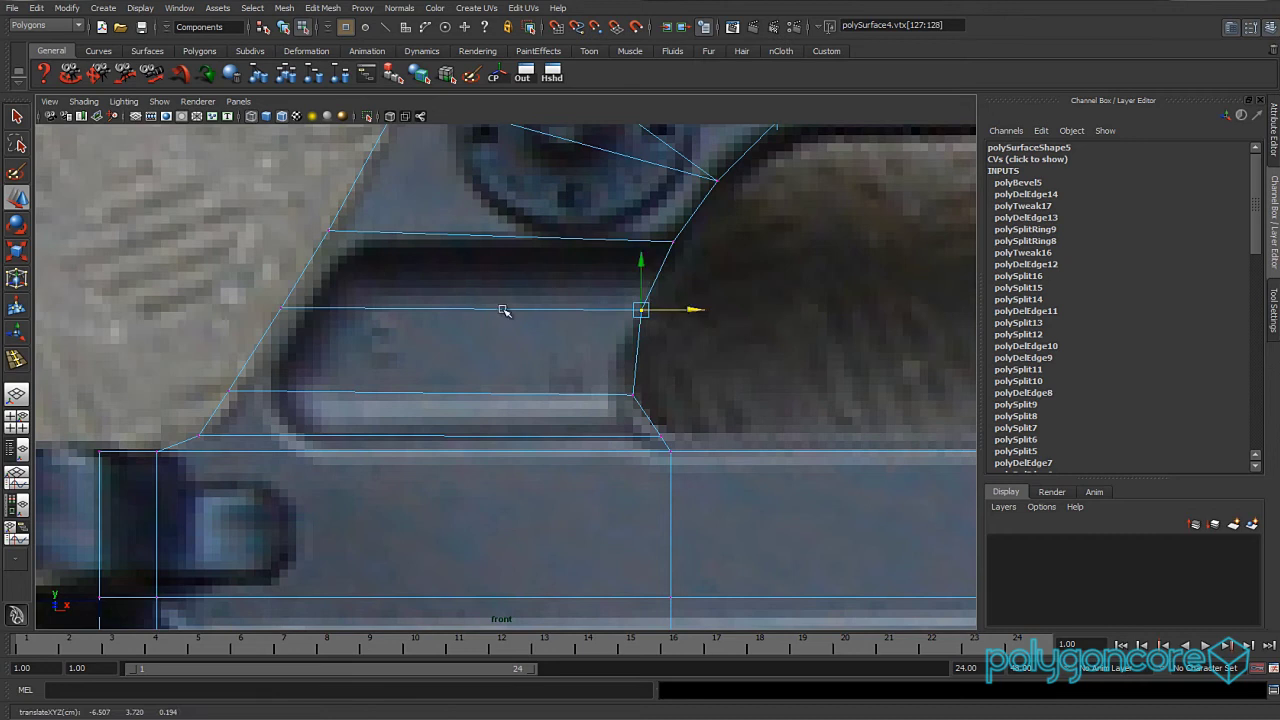
- Split the handle leg's faces along the recess's rear outline, from its top edge through both crossing edges to its bottom edge
key(space)
mouse_move(497, 305)
mouse_down()
mouse_move(500, 270)
mouse_move(498, 293)
mouse_up()
key(space)
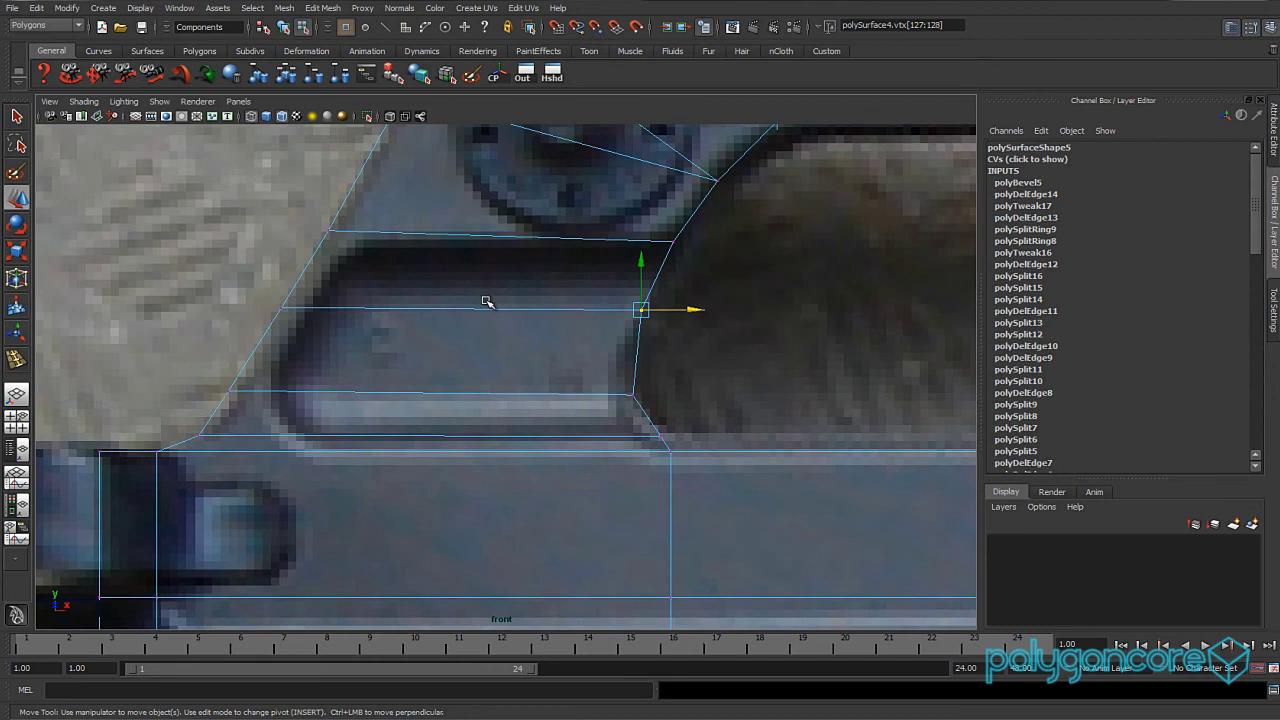
click(322, 8)
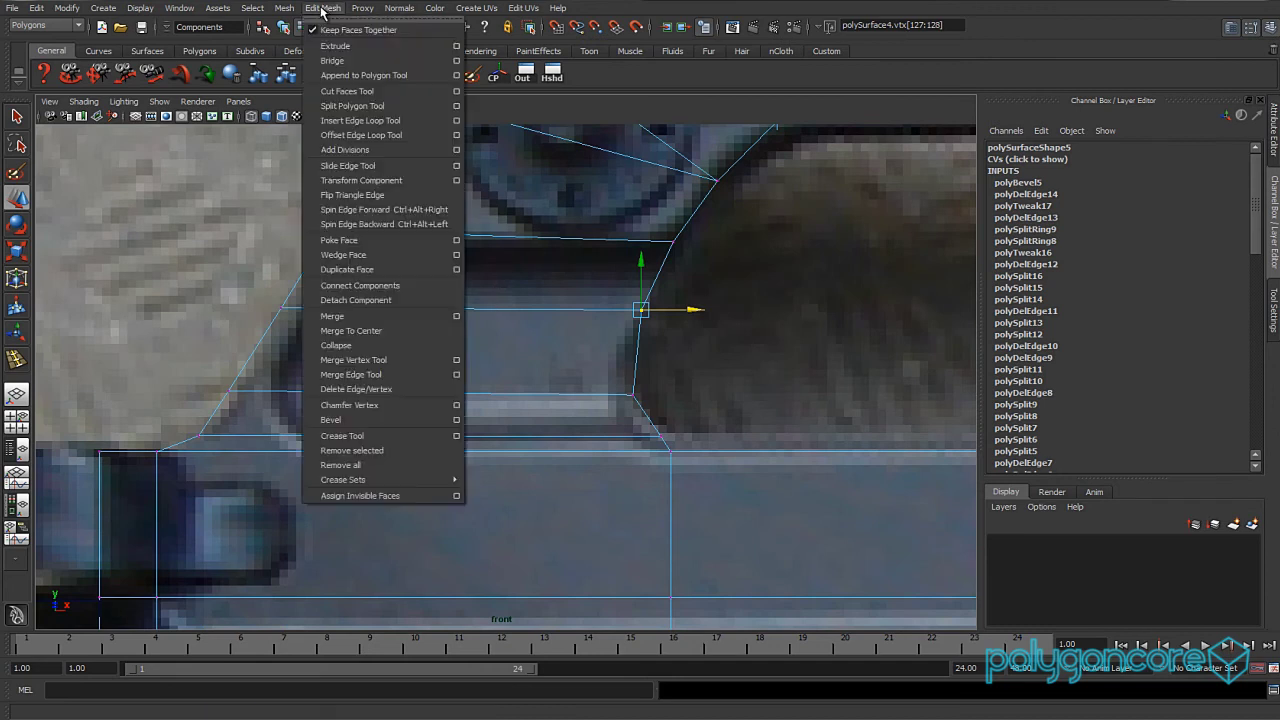
click(350, 106)
click(368, 233)
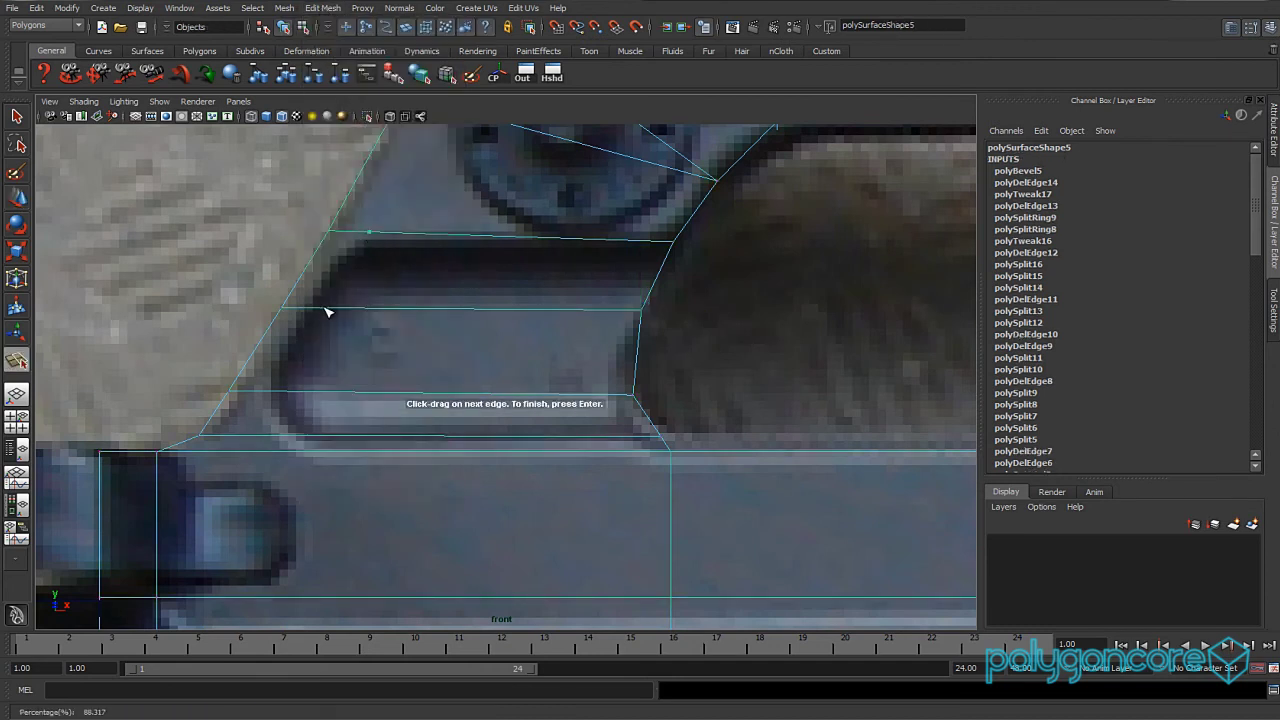
key(Return)
drag(309, 307, 314, 339)
click(272, 391)
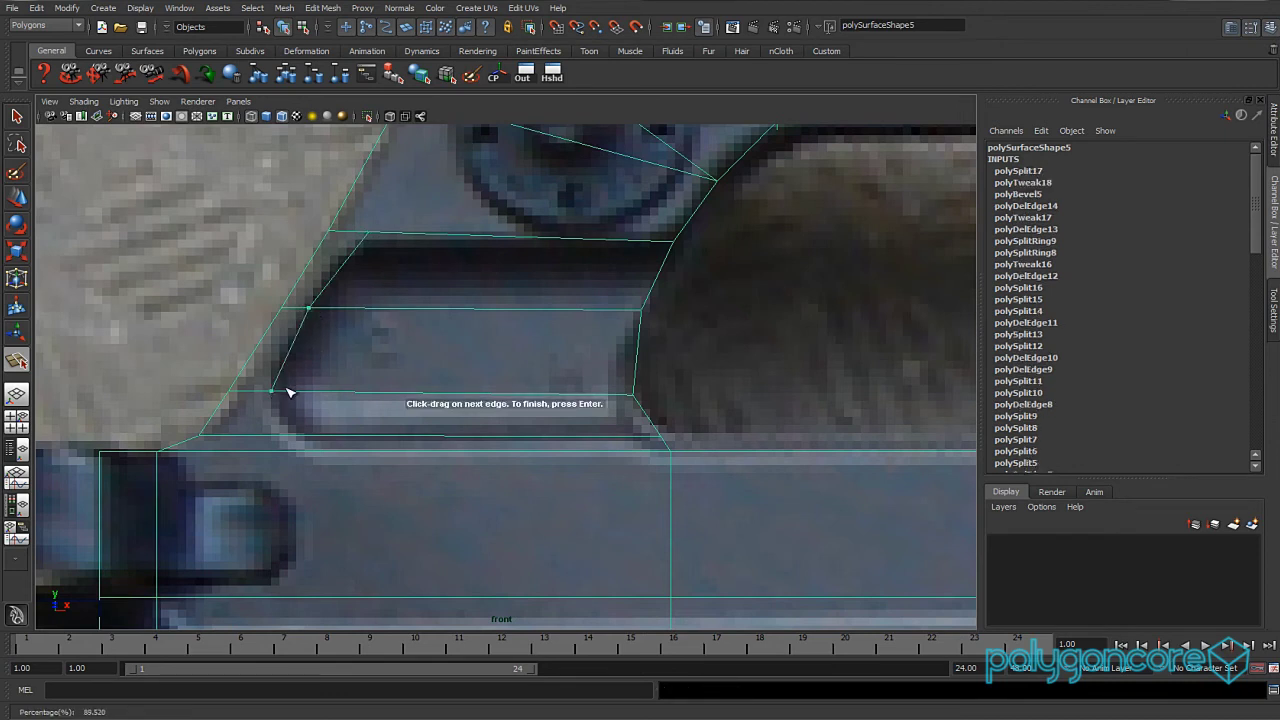
key(Return)
click(309, 442)
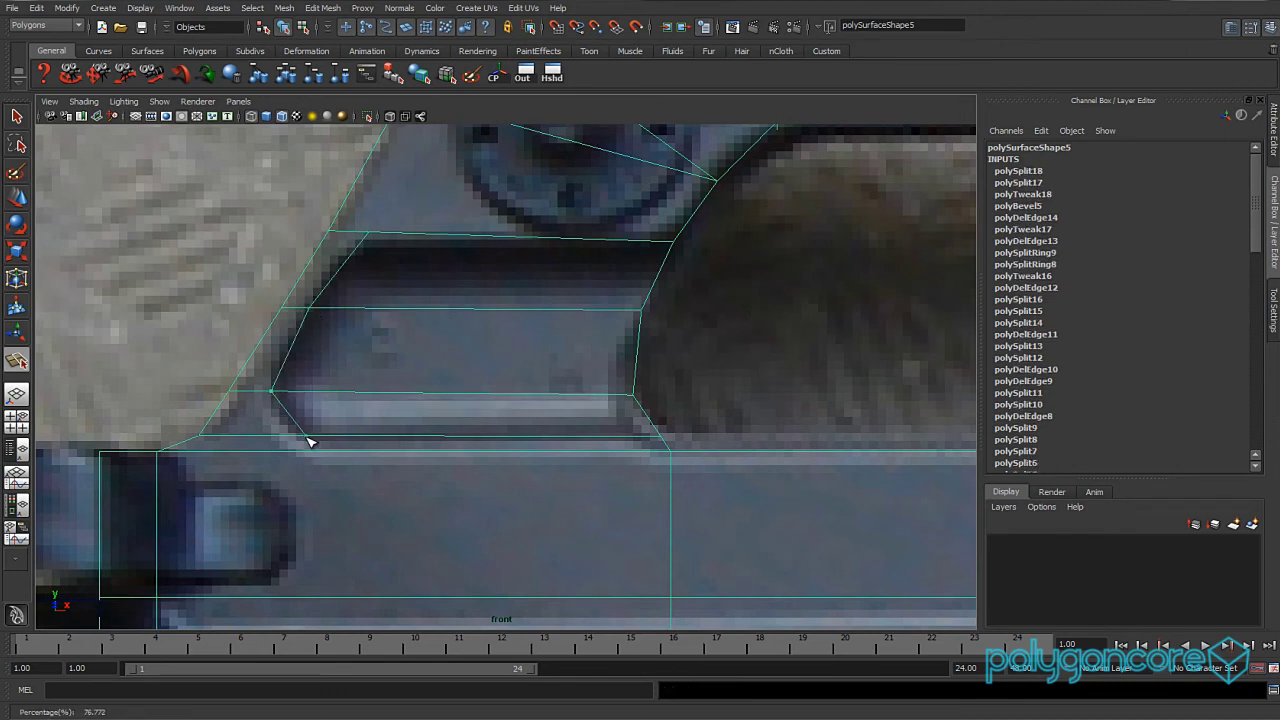
drag(309, 442, 303, 437)
key(Return)
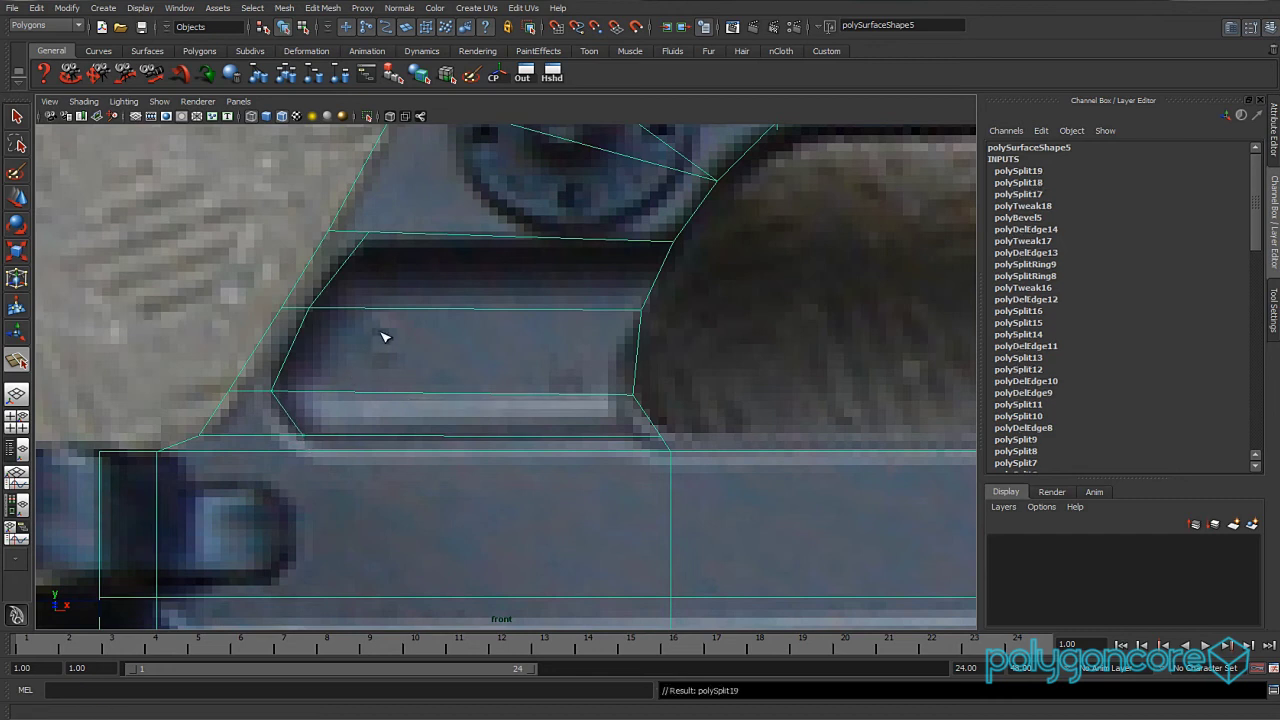
- Display the carry handle's rear end in the perspective view with shading enabled
key(w)
right_click(383, 330)
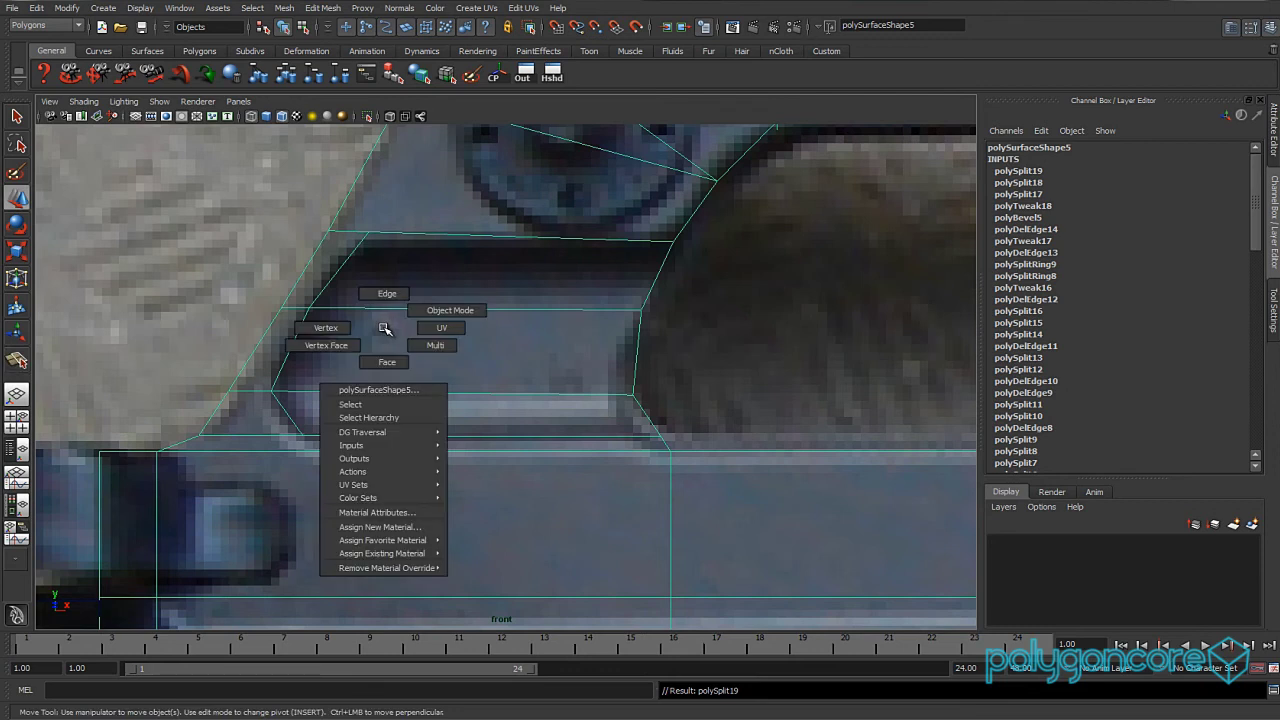
right_drag(377, 356, 384, 360)
click(400, 352)
key(space)
mouse_move(391, 434)
mouse_down()
mouse_move(391, 390)
mouse_move(371, 382)
mouse_move(517, 409)
mouse_move(566, 403)
mouse_move(554, 403)
mouse_up()
key(5)
scroll(392, 389, up, 3)
scroll(394, 388, down, 3)
click(623, 373)
alt+drag(623, 373, 590, 380)
- Try reversing the normals of all the receiver mesh's faces, reverse them back, and clear the selection
click(564, 383)
right_drag(566, 383, 640, 352)
click(596, 309)
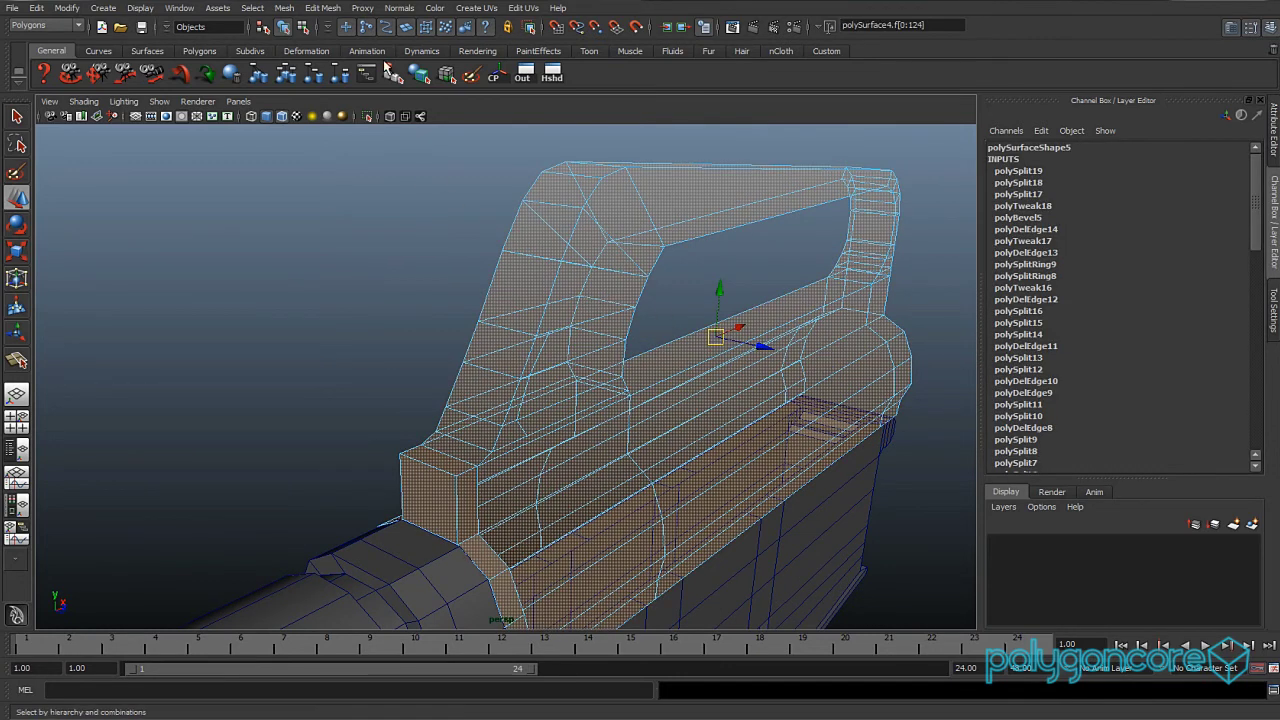
click(400, 8)
click(433, 121)
click(470, 269)
double_click(610, 333)
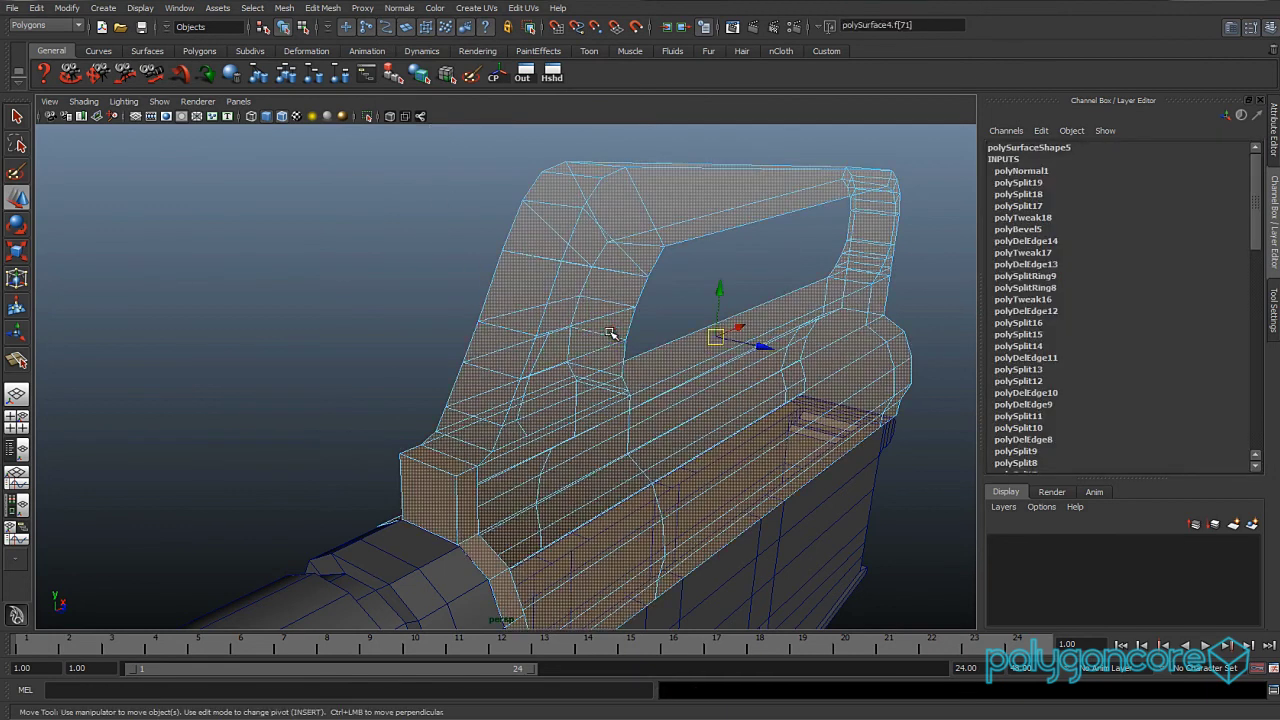
click(399, 8)
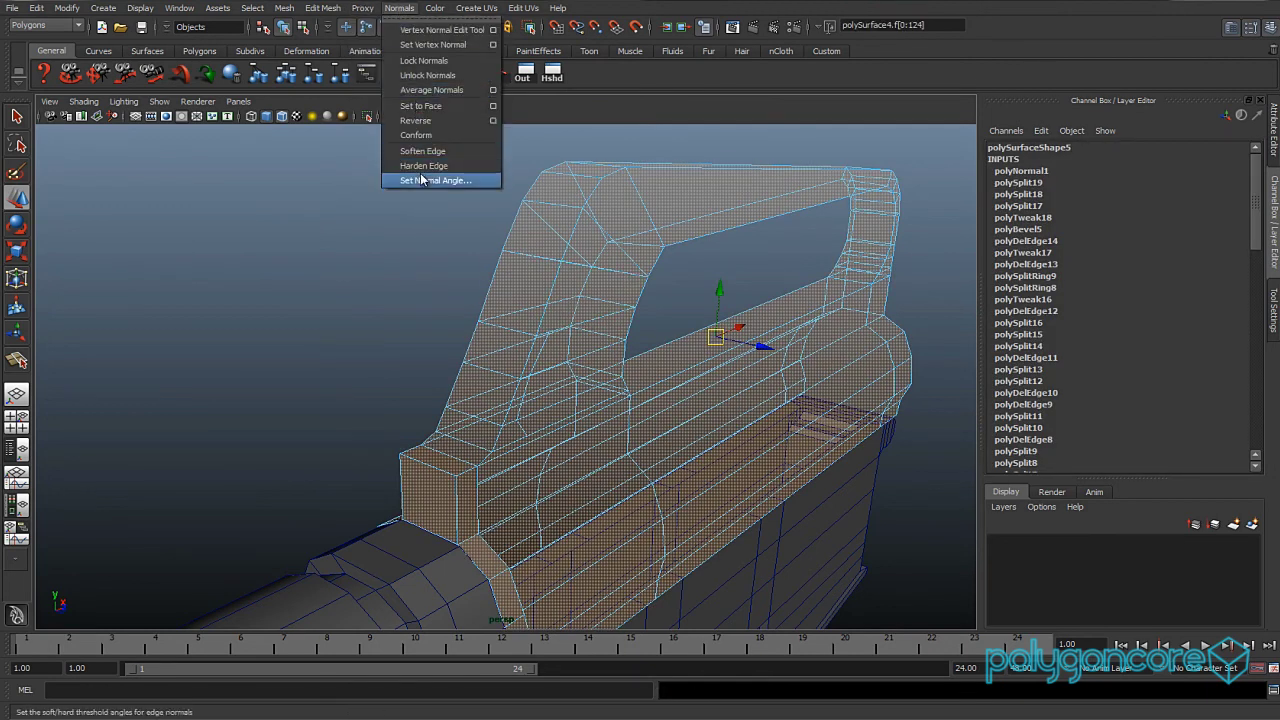
click(425, 121)
right_drag(566, 347, 642, 328)
click(678, 311)
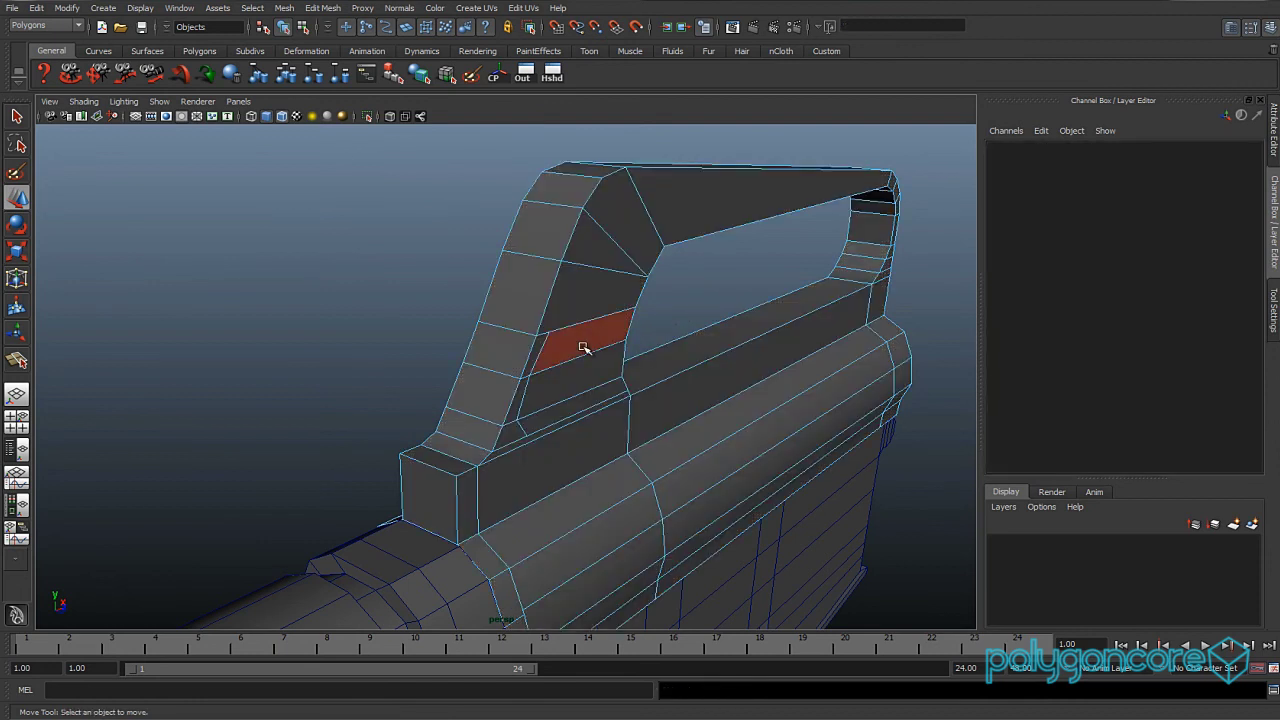
- Extrude the three recess faces on the handle's rear leg and move them inward to sink the recess
scroll(511, 349, up, 3)
scroll(586, 349, up, 3)
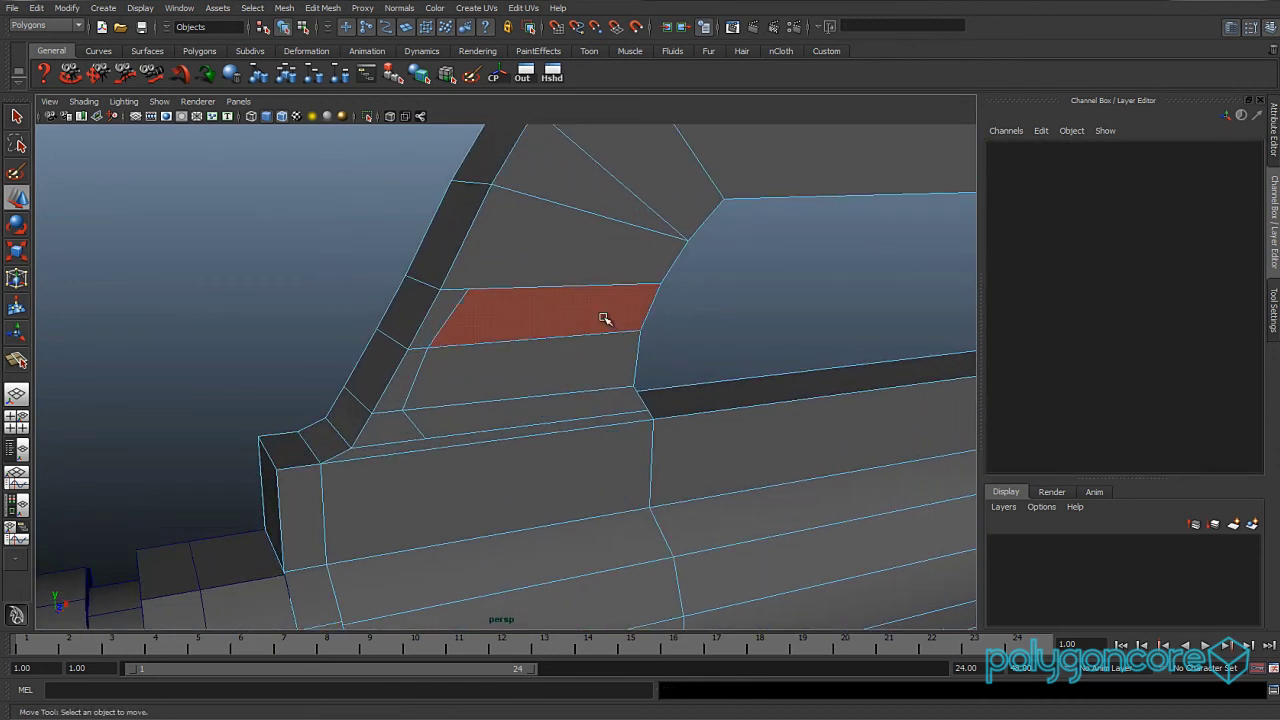
click(605, 322)
alt+drag(587, 376, 390, 328)
scroll(446, 363, up, 1)
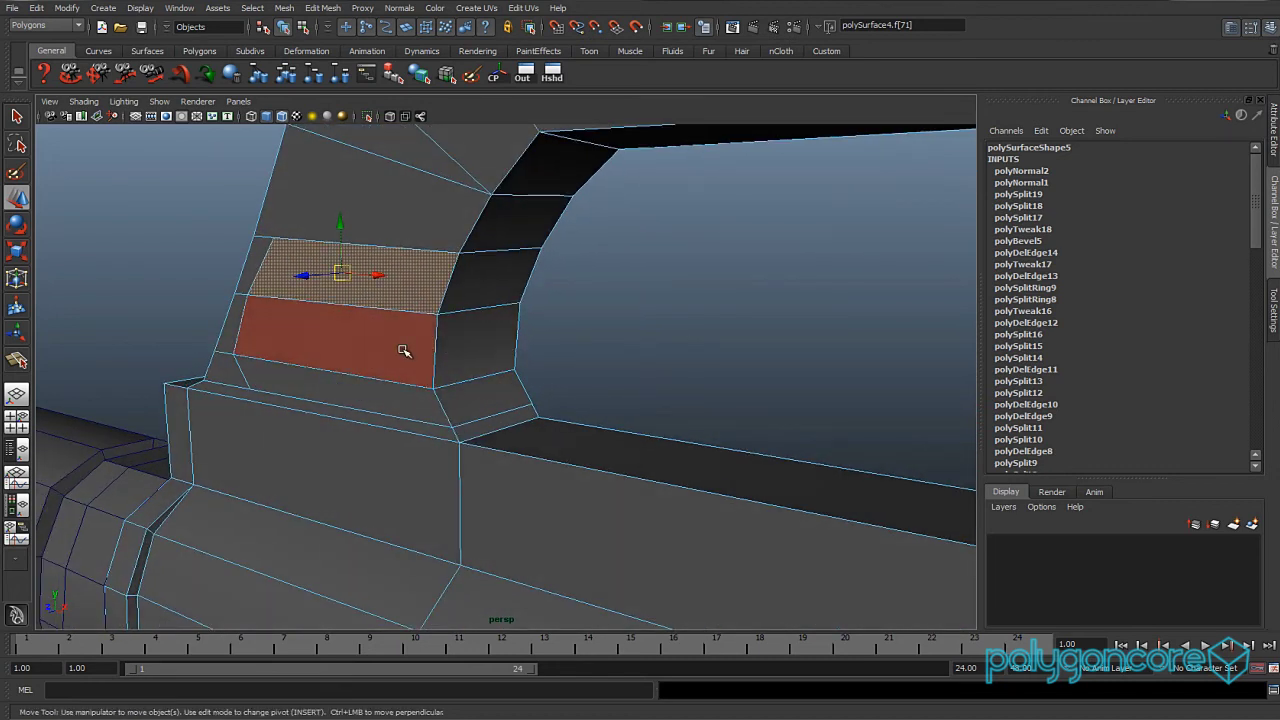
shift+click(403, 350)
shift+right_drag(390, 328, 386, 357)
key(w)
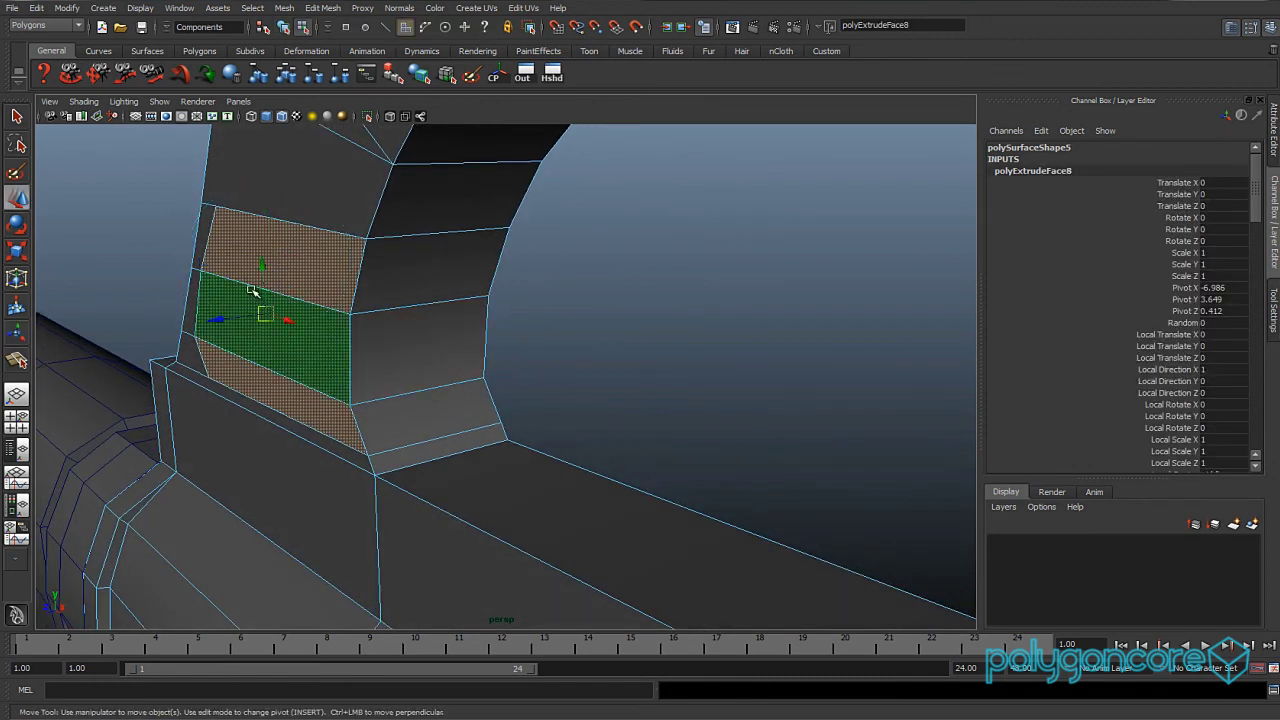
drag(219, 320, 266, 313)
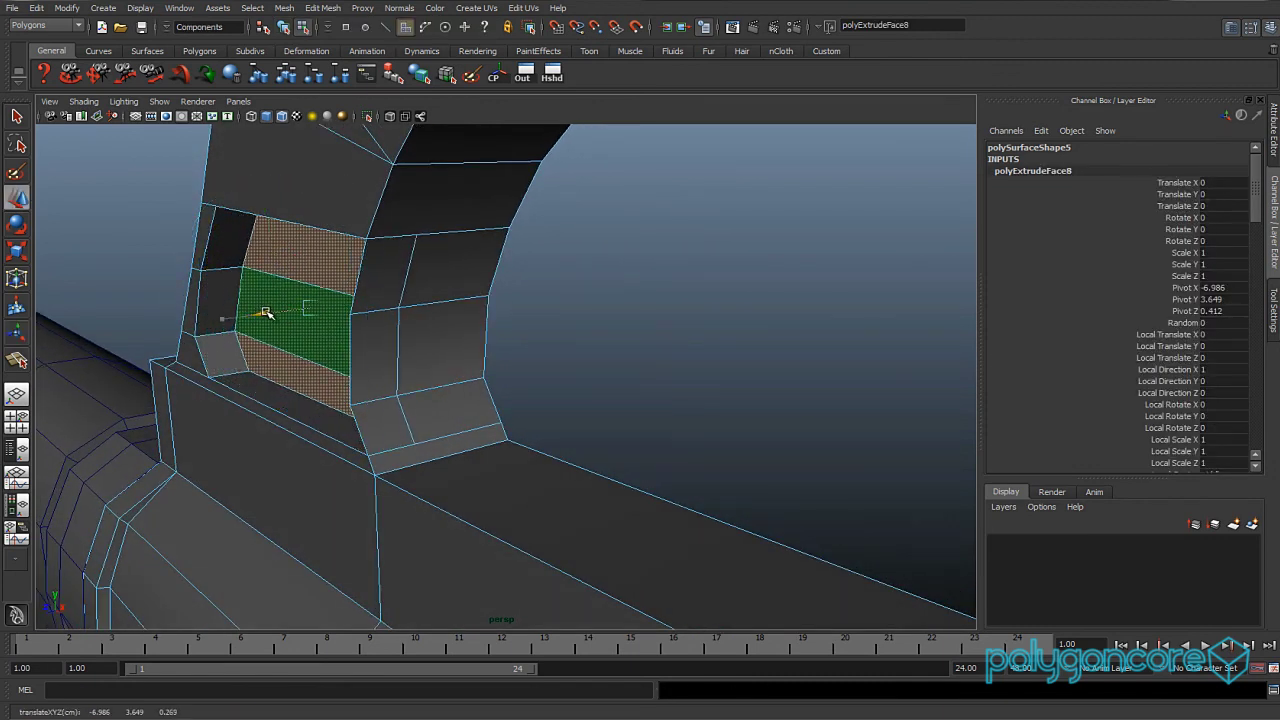
- Delete the opening's rear wall faces beside the recess and the extrusion's three side faces facing the opening
click(399, 274)
shift+click(371, 357)
key(Delete)
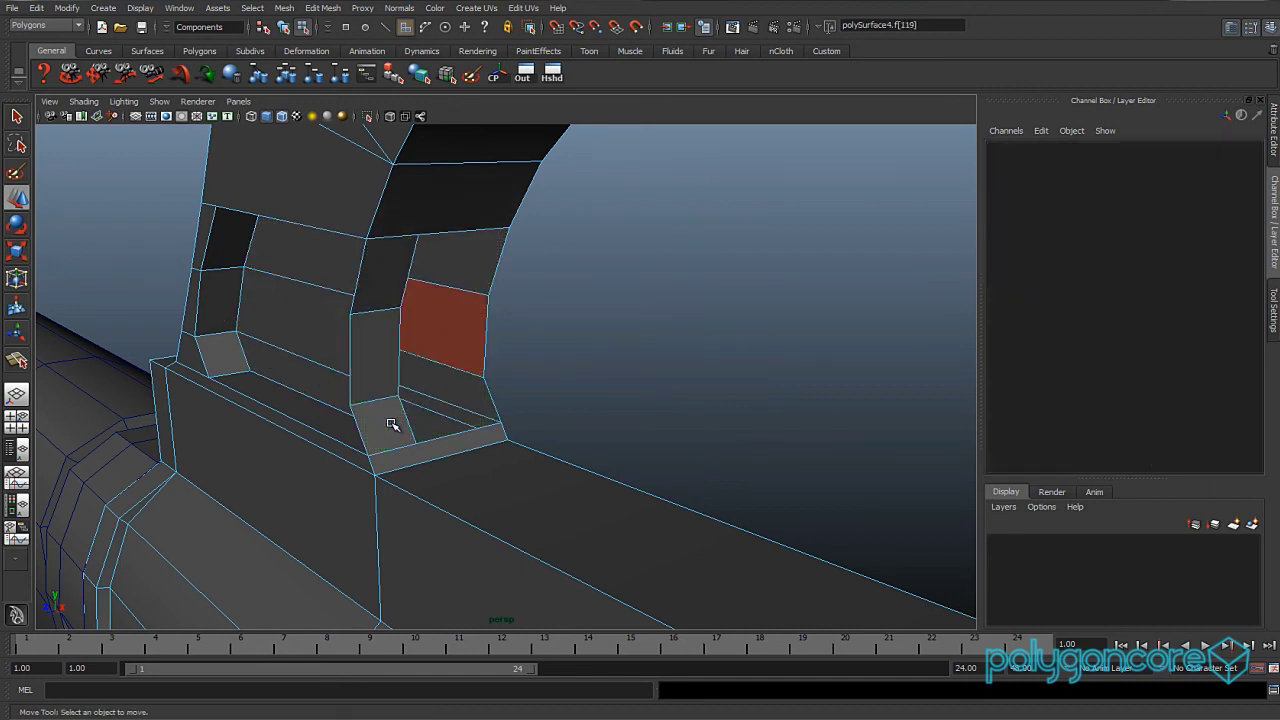
click(386, 272)
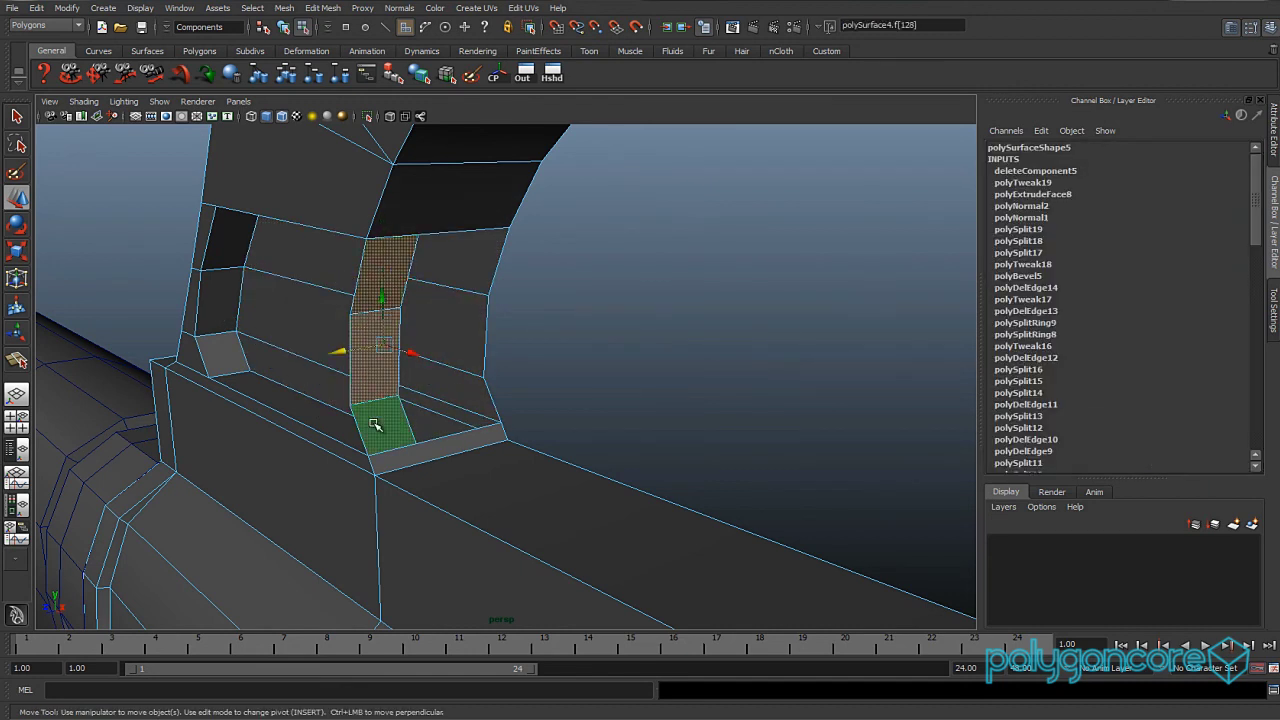
click(518, 305)
alt+drag(392, 337, 358, 337)
click(340, 328)
- Split the faces from the recess's lower rear corner down across the body's top edge to the side panel's lower rear vertex
click(324, 9)
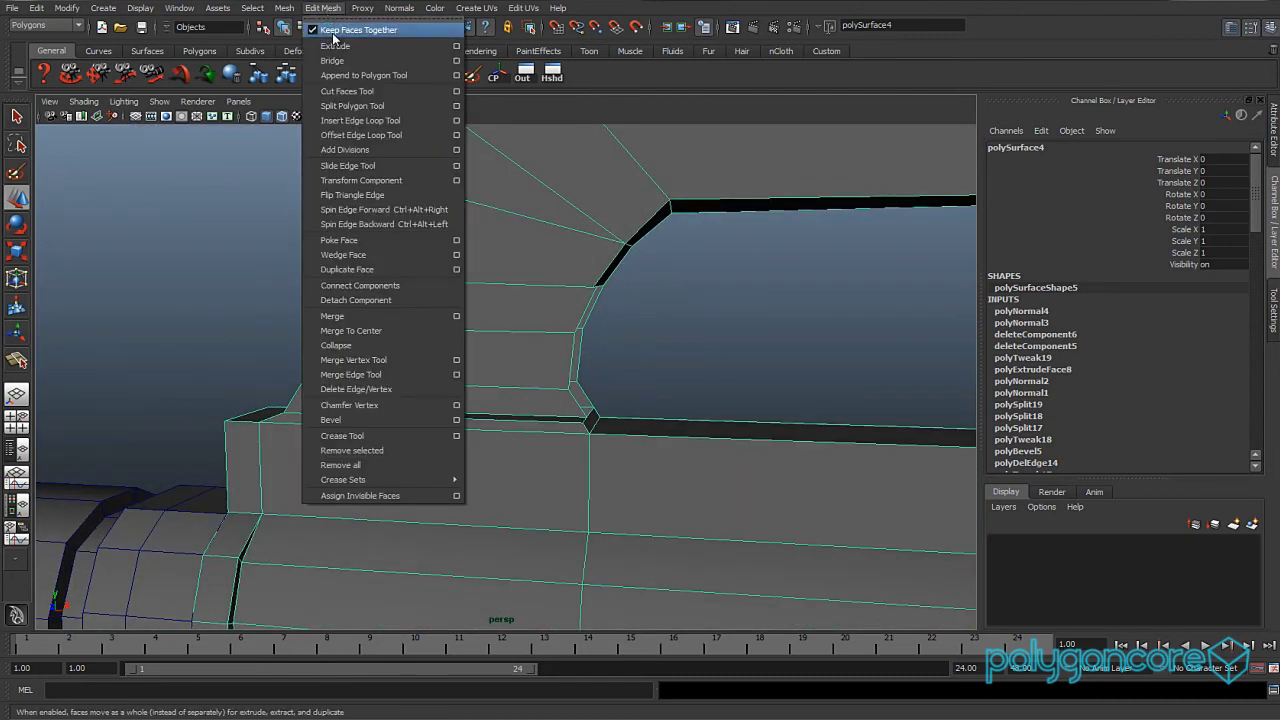
click(349, 108)
alt+right_drag(354, 290, 376, 350)
alt+middle_drag(376, 350, 437, 265)
alt+drag(435, 264, 399, 372)
click(371, 350)
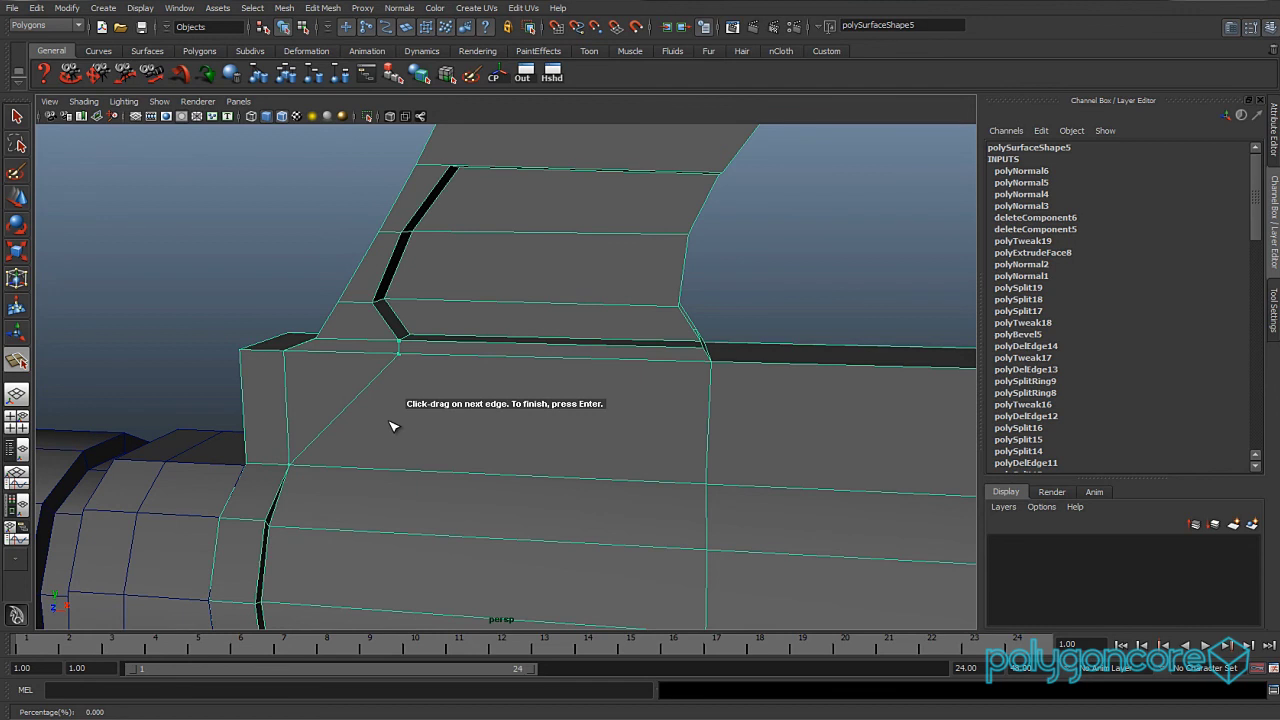
key(Return)
- Split the face above the recess from its upper rear corner to the vertex on the handle's rear outline
mouse_move(434, 416)
alt+mouse_down()
mouse_move(406, 414)
mouse_move(454, 406)
alt+mouse_up()
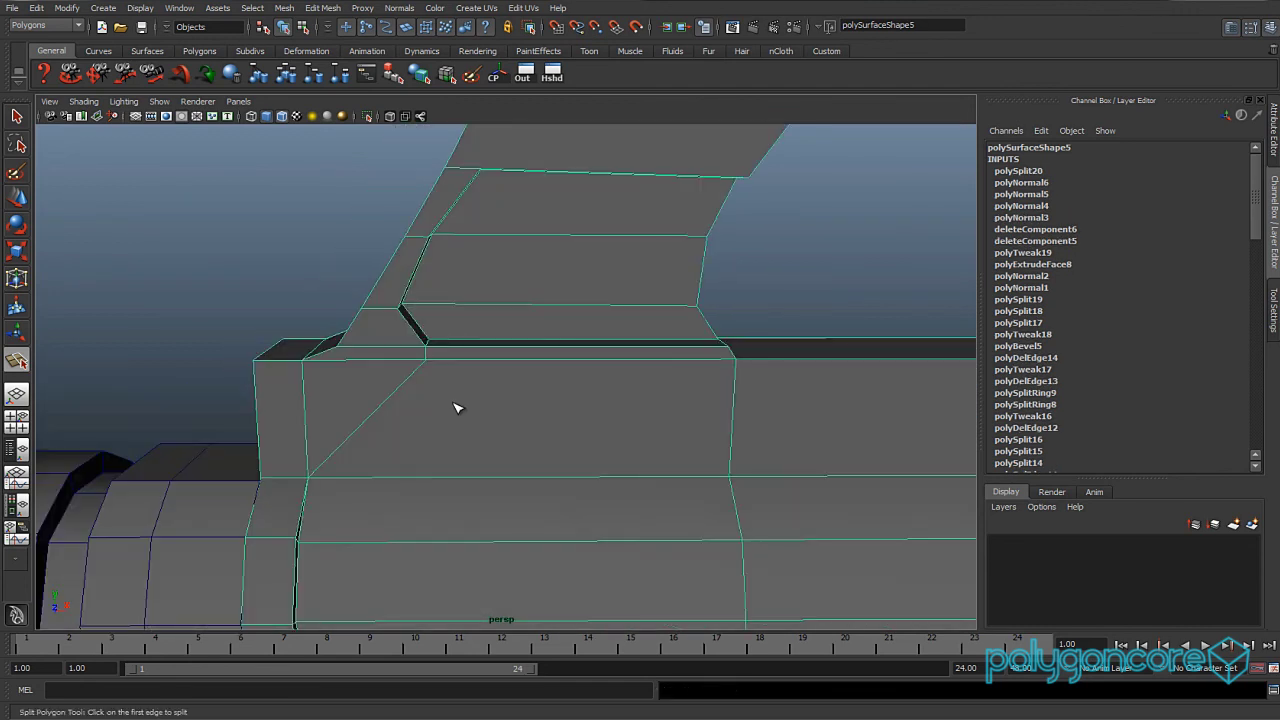
alt+middle_drag(434, 322, 317, 454)
scroll(317, 454, up, 2)
alt+drag(345, 398, 190, 365)
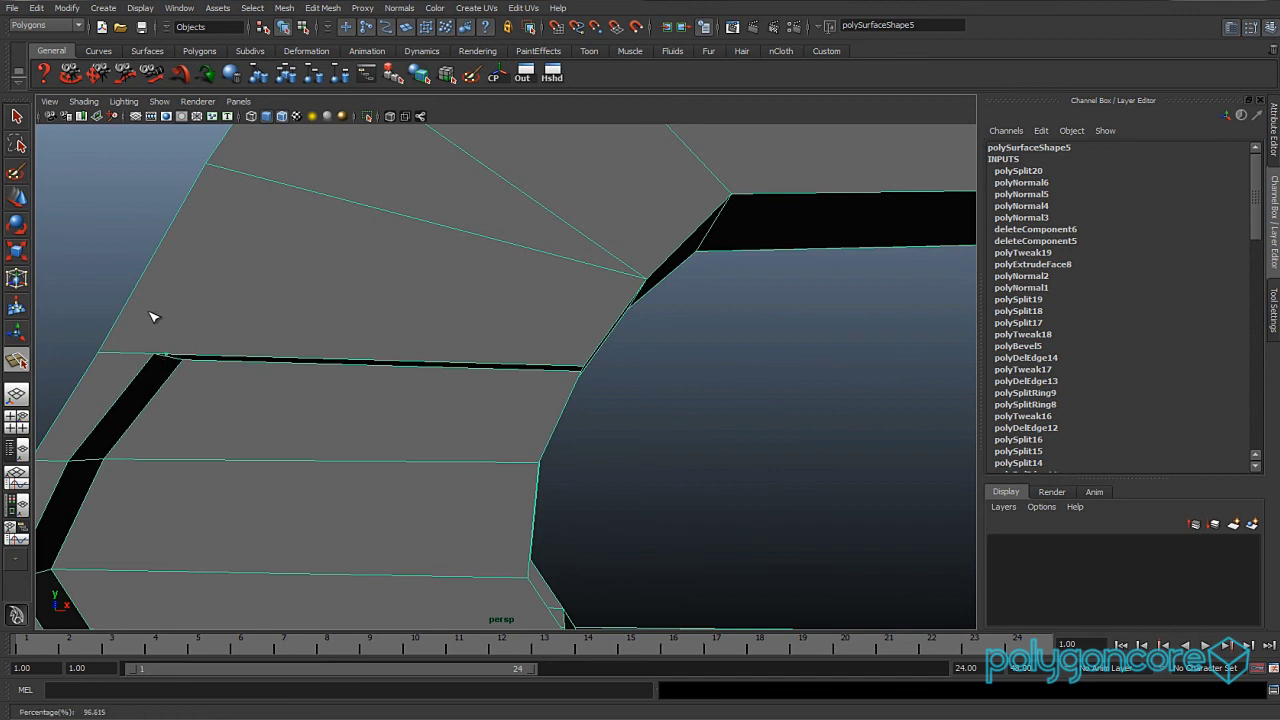
mouse_move(286, 317)
alt+mouse_down()
mouse_move(280, 334)
mouse_move(249, 320)
mouse_move(292, 337)
alt+mouse_up()
alt+drag(282, 276, 313, 319)
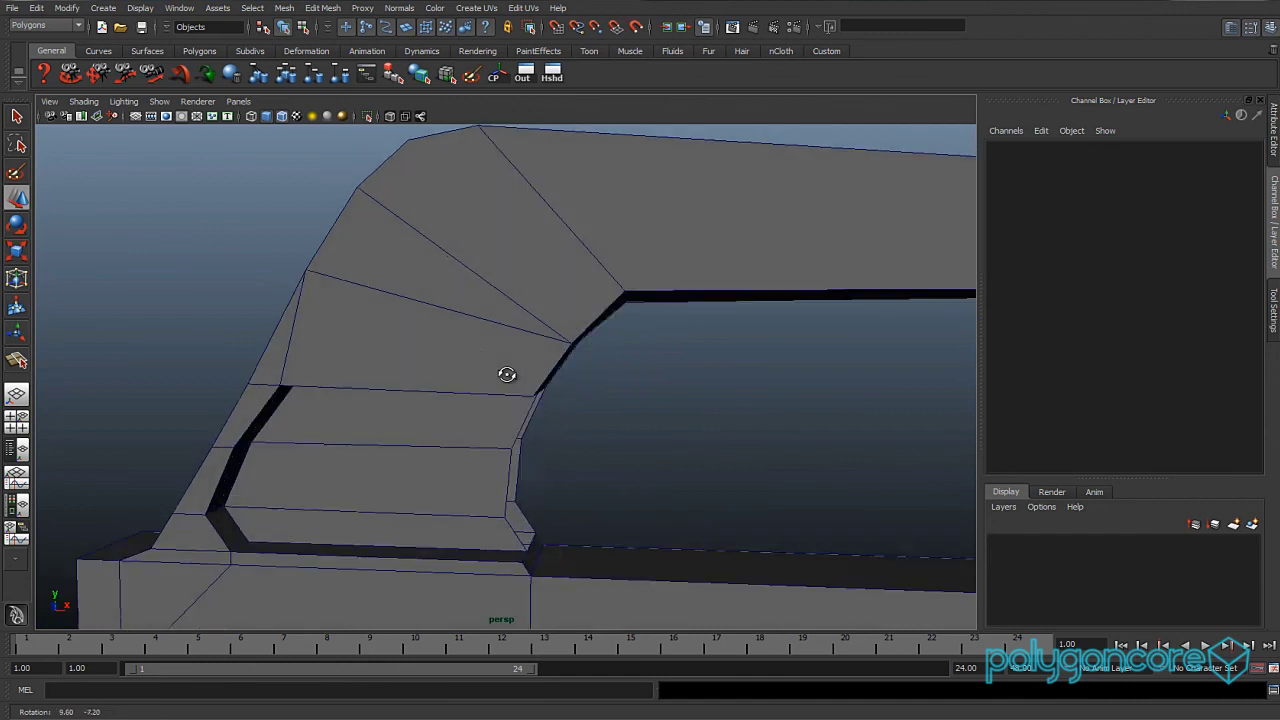
- Select the receiver mesh and examine the recess where it meets the opening's rear wall
scroll(506, 366, up, 3)
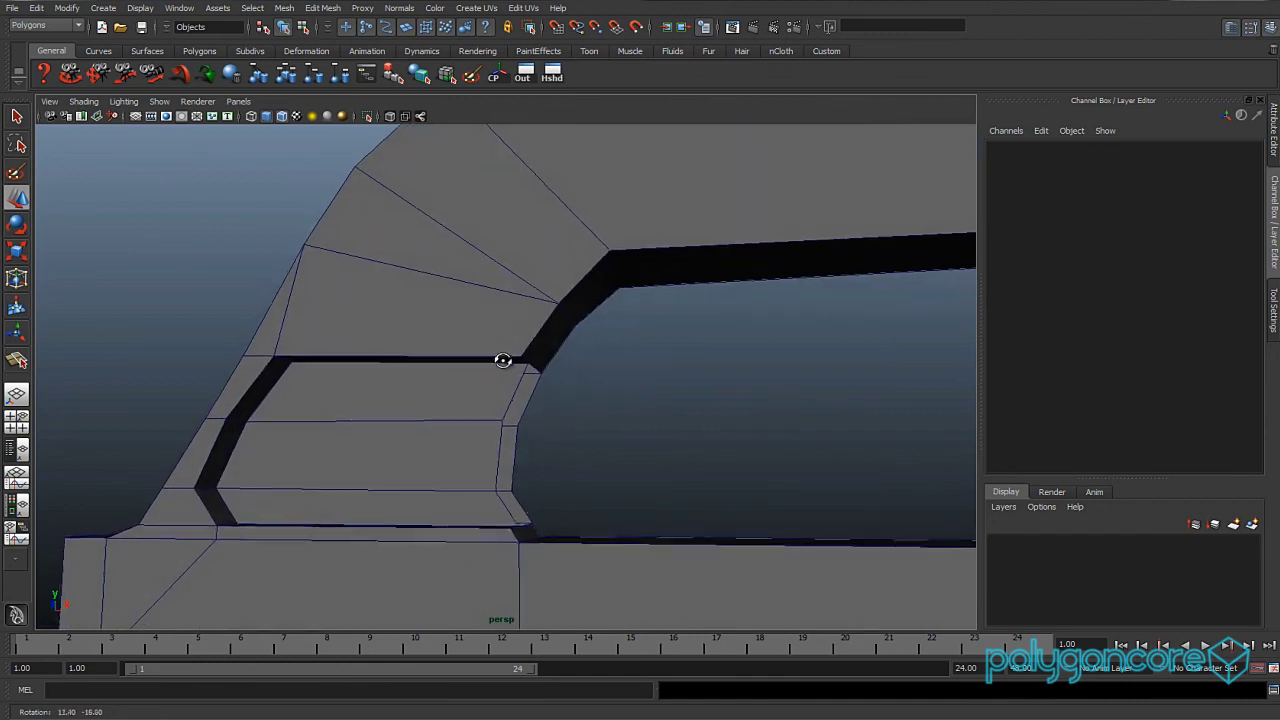
scroll(506, 364, up, 3)
click(471, 333)
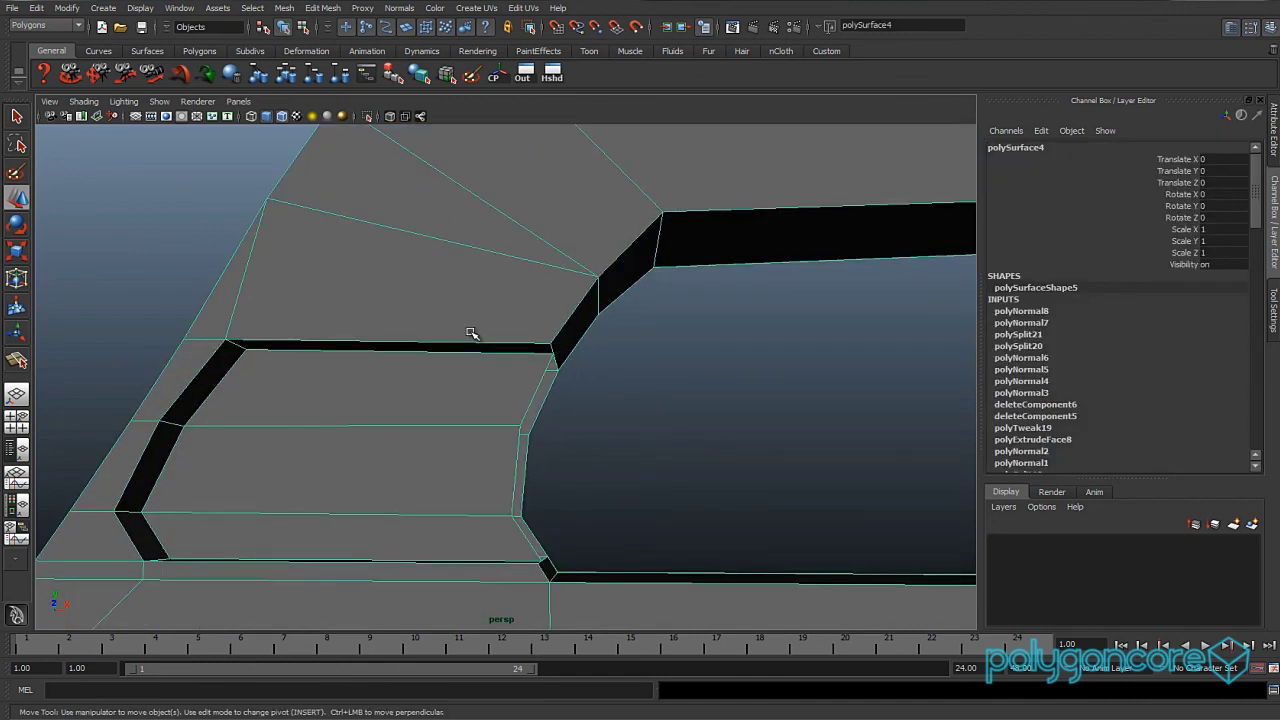
scroll(450, 350, down, 3)
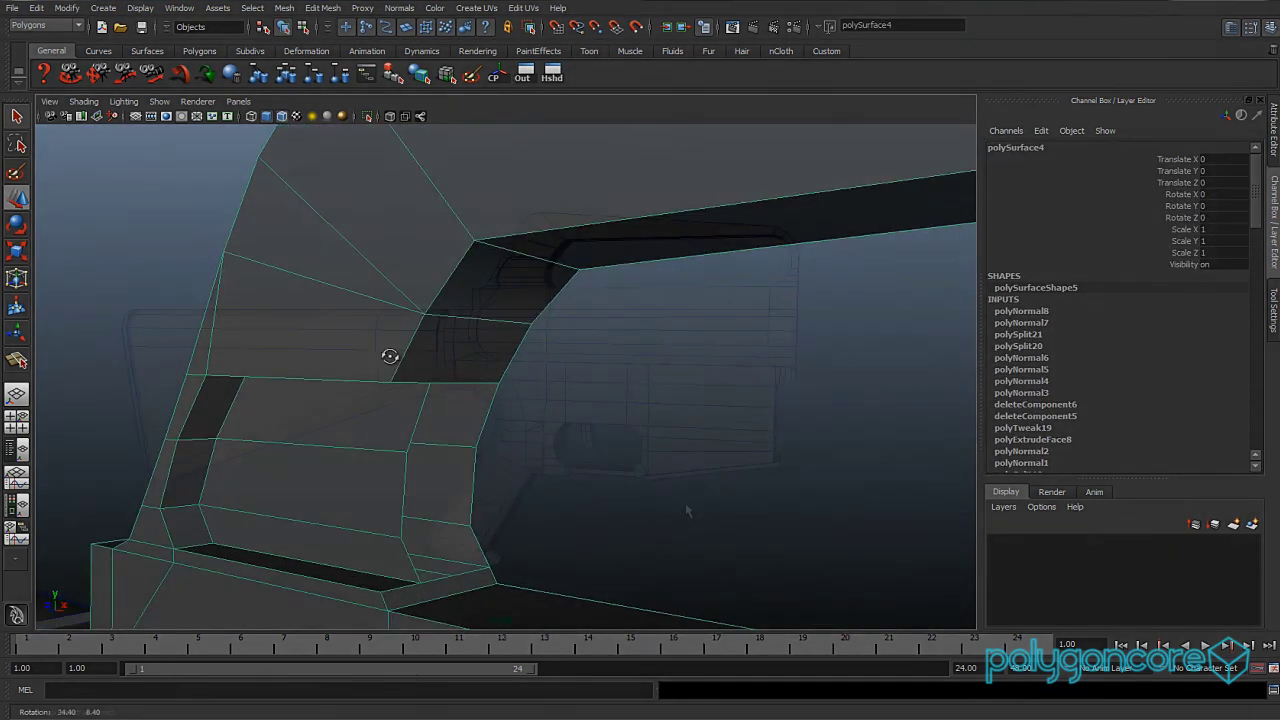